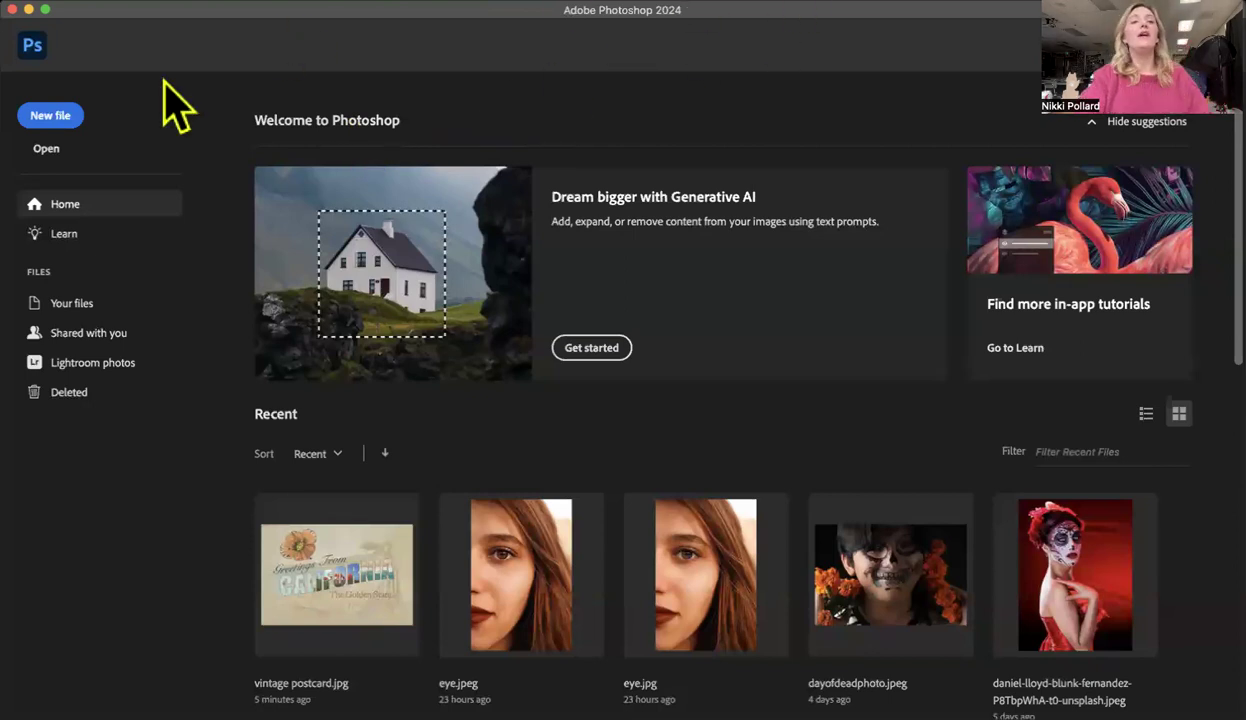
# Create a new white landscape document, 6 x 4 in at 300 ppi (1800 x 1200 px).
pyautogui.click(50, 118)
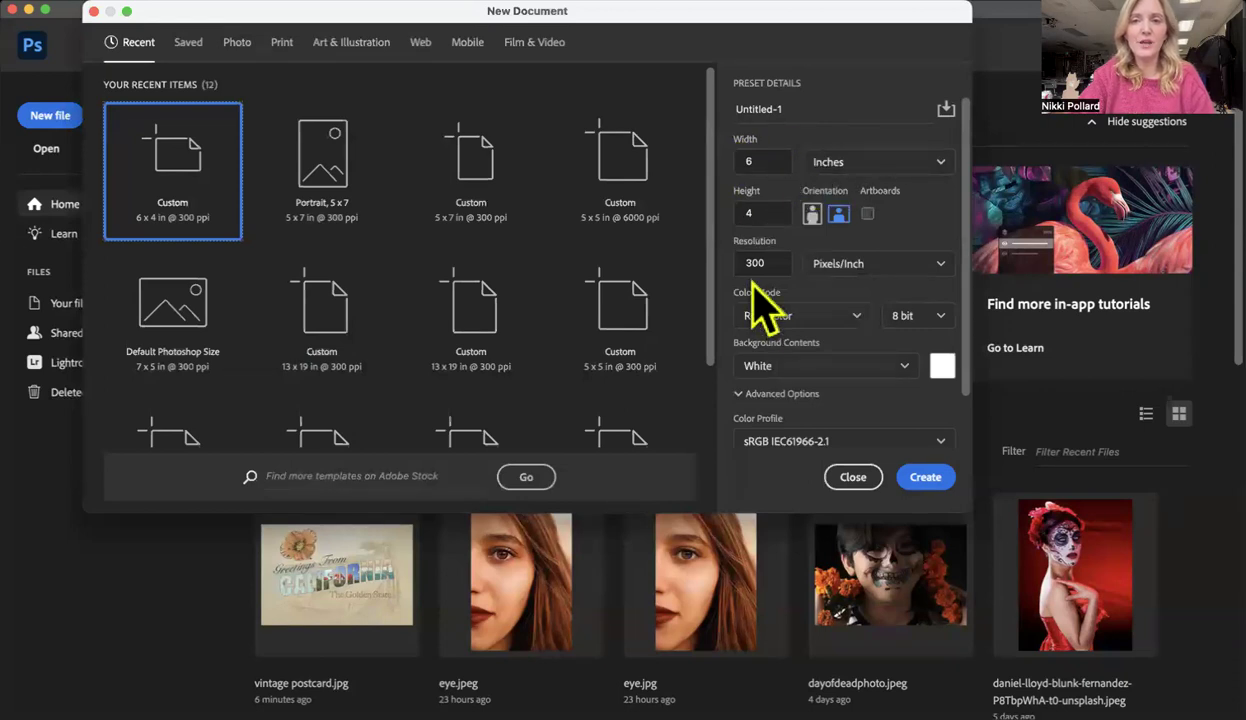
pyautogui.click(925, 478)
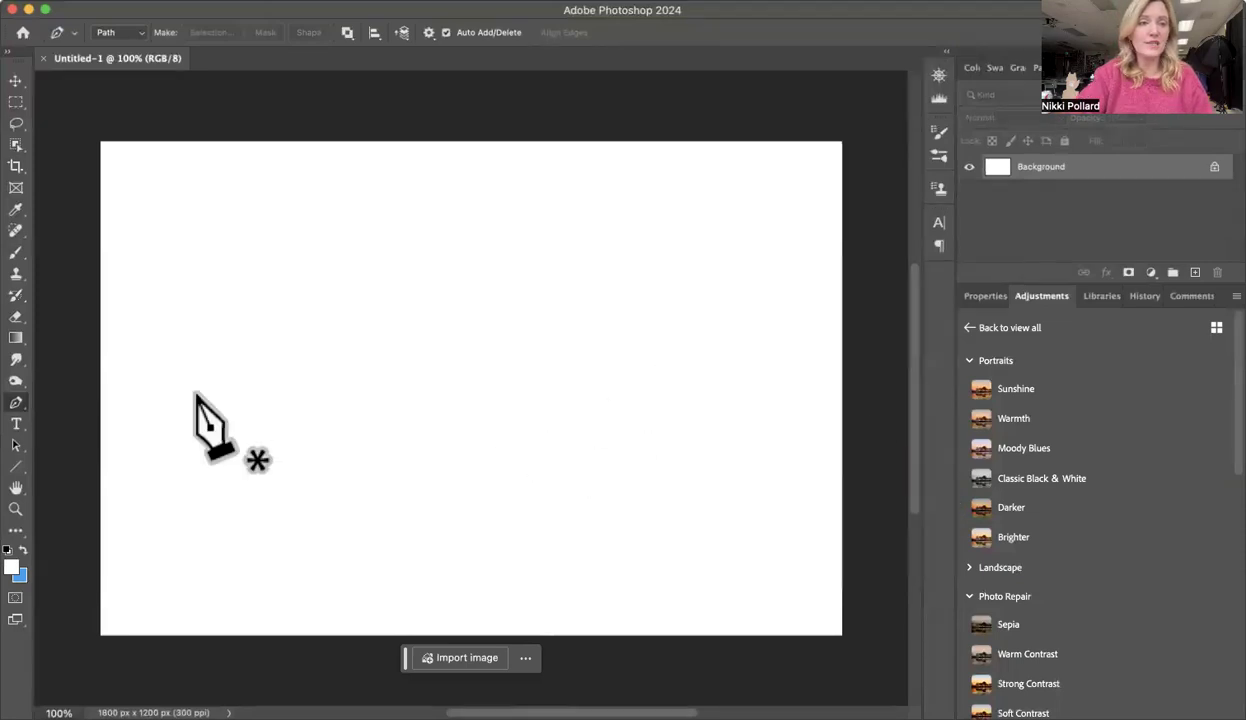
# Switch to the Horizontal Type tool and set its font family to Impact.
pyautogui.click(17, 428)
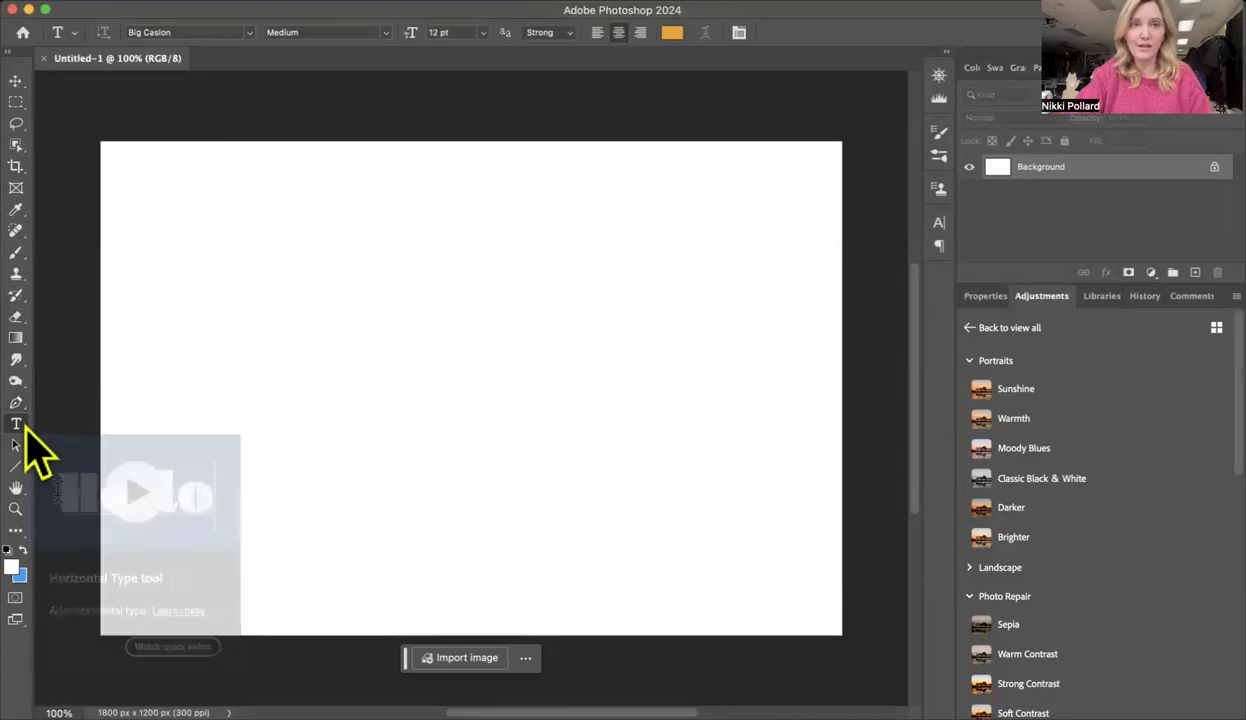
pyautogui.click(248, 33)
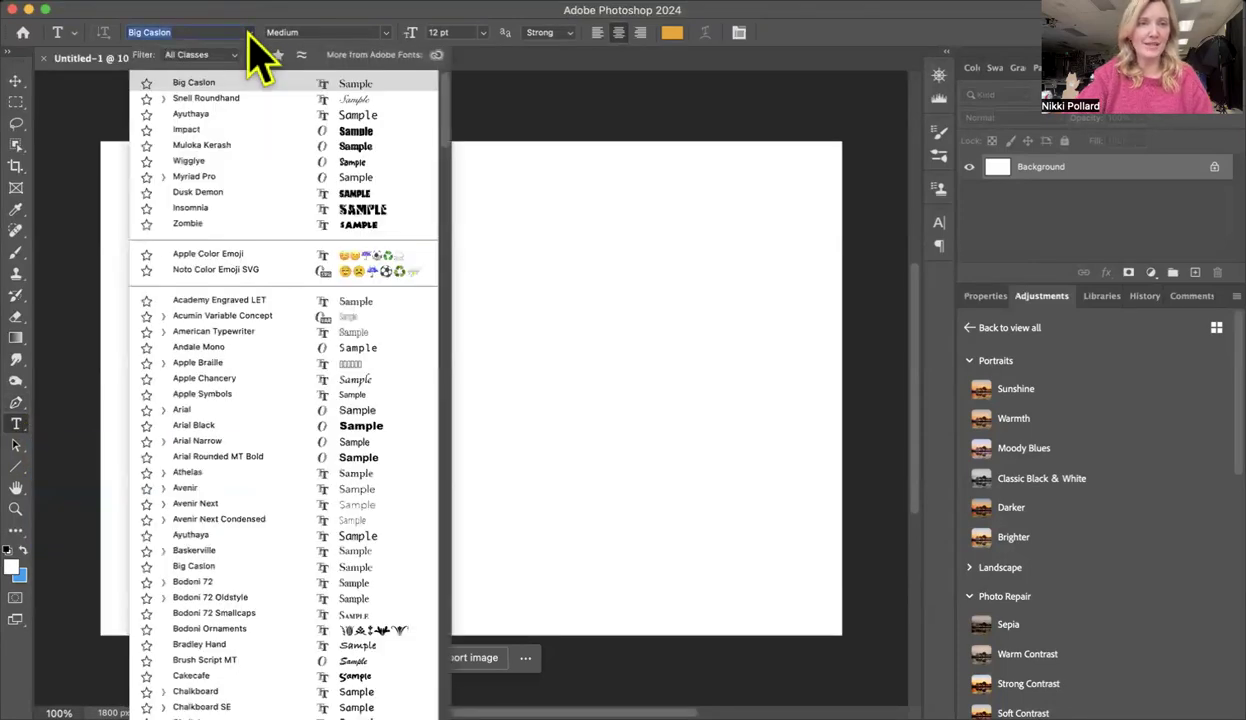
pyautogui.click(403, 394)
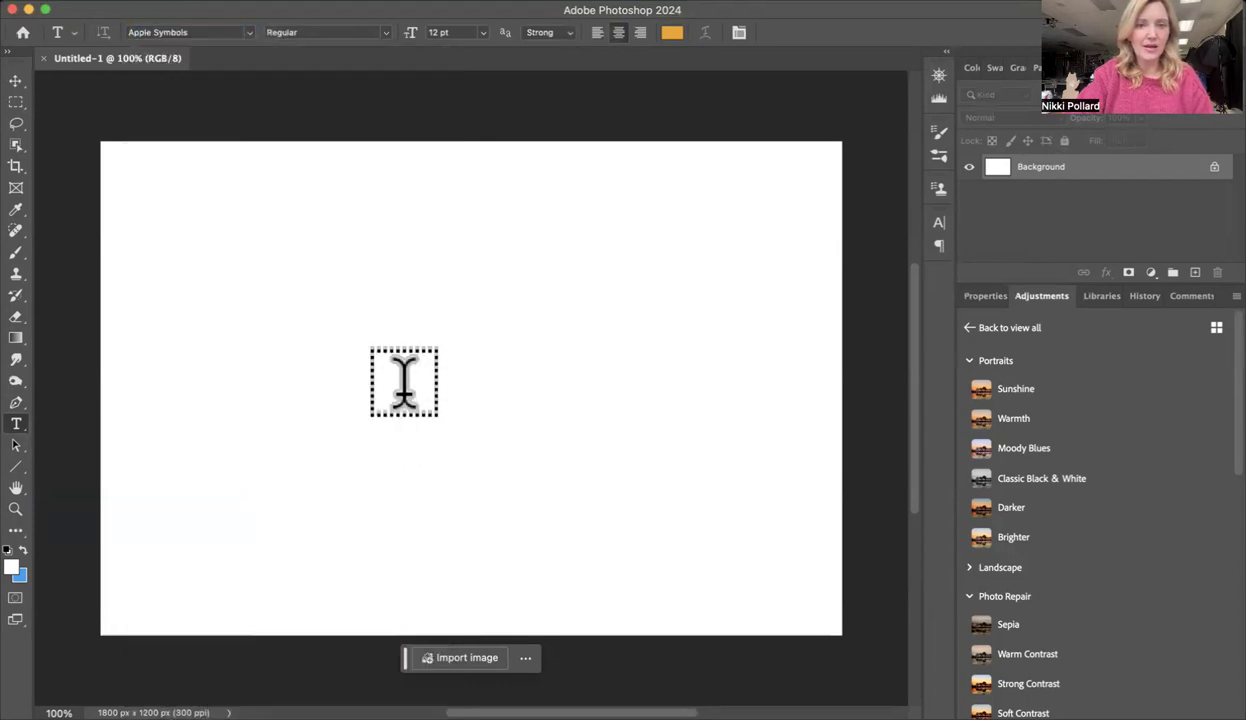
pyautogui.click(234, 33)
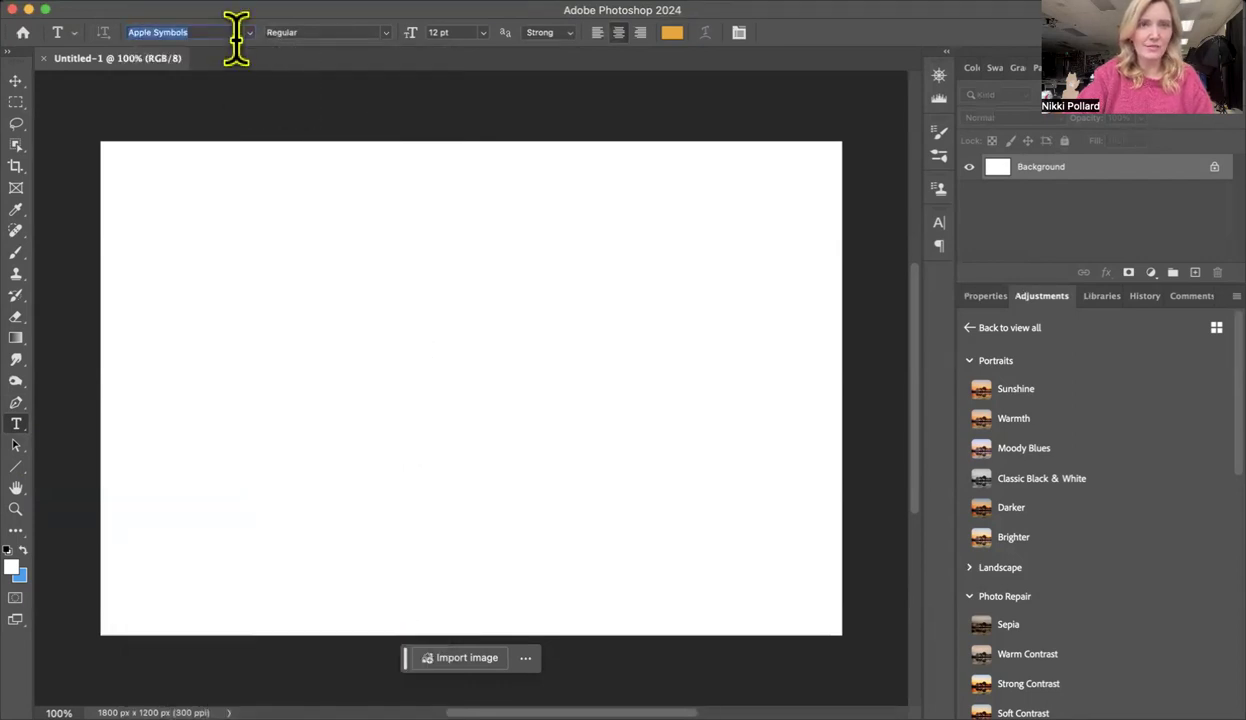
pyautogui.click(249, 32)
pyautogui.moveTo(438, 112); pyautogui.dragTo(436, 185)
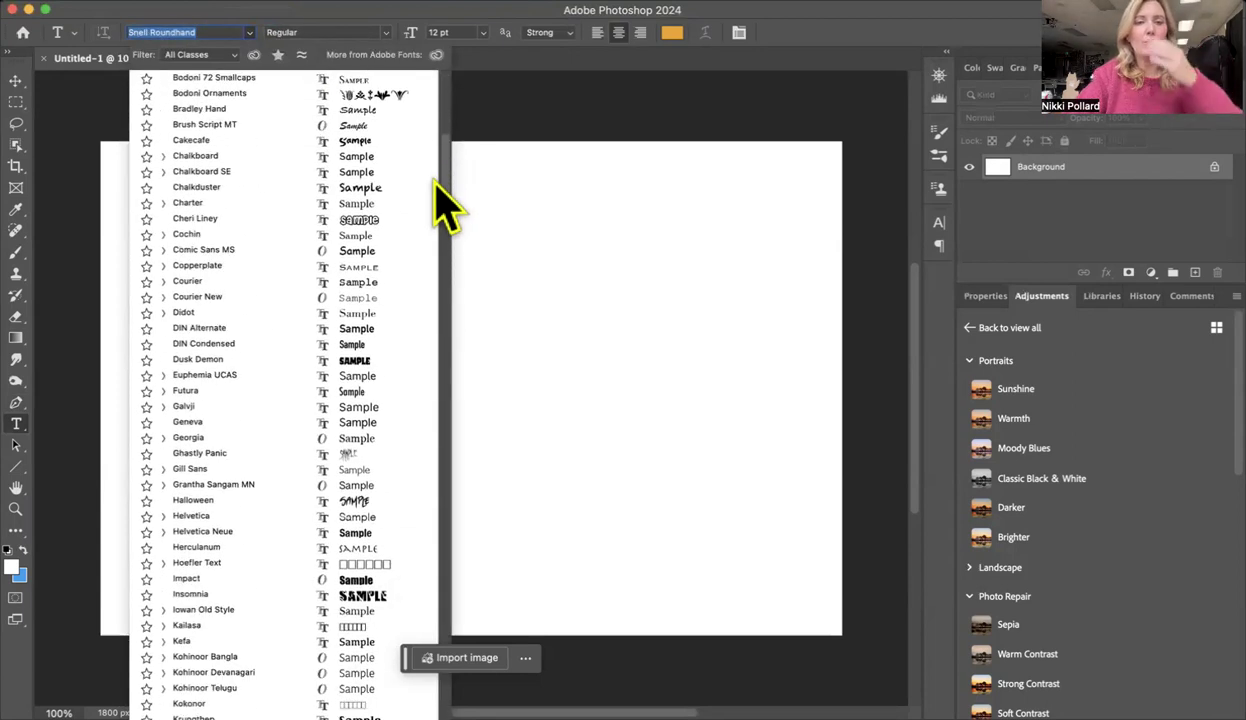
pyautogui.press('Up')
pyautogui.press('Up')
pyautogui.press('Up')
pyautogui.press('Up')
pyautogui.press('Up')
pyautogui.press('Up')
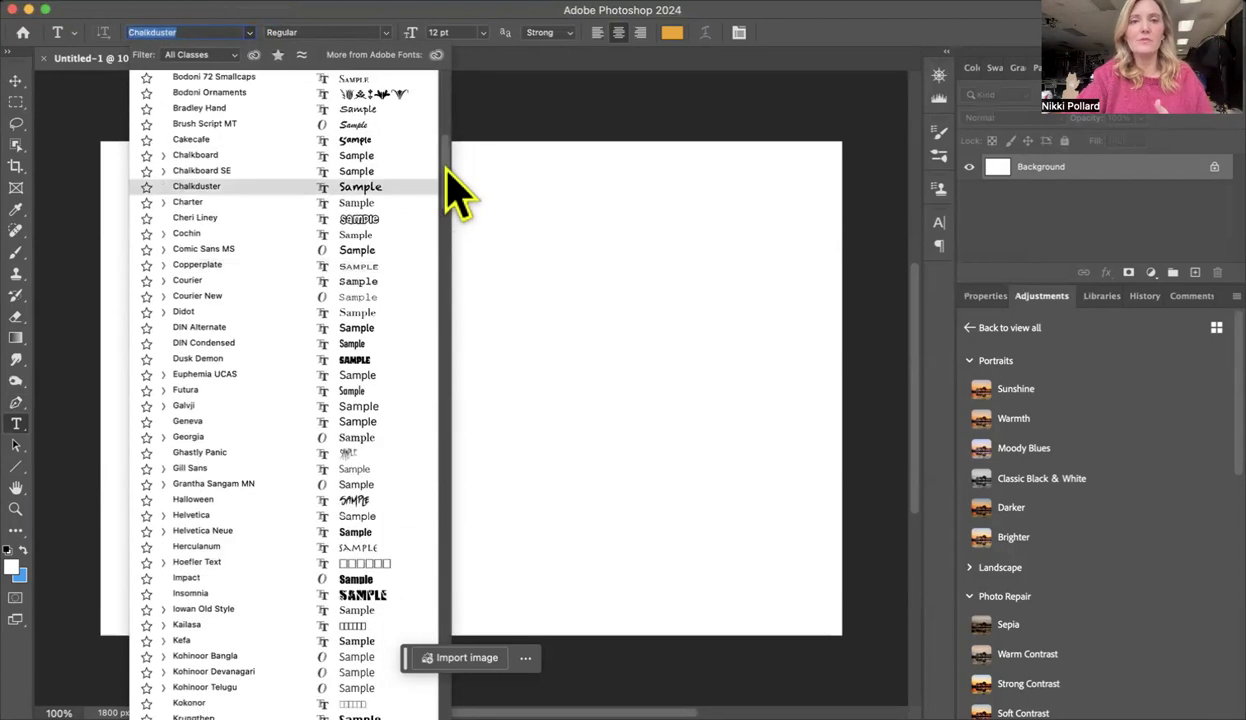
pyautogui.moveTo(447, 170); pyautogui.dragTo(444, 197)
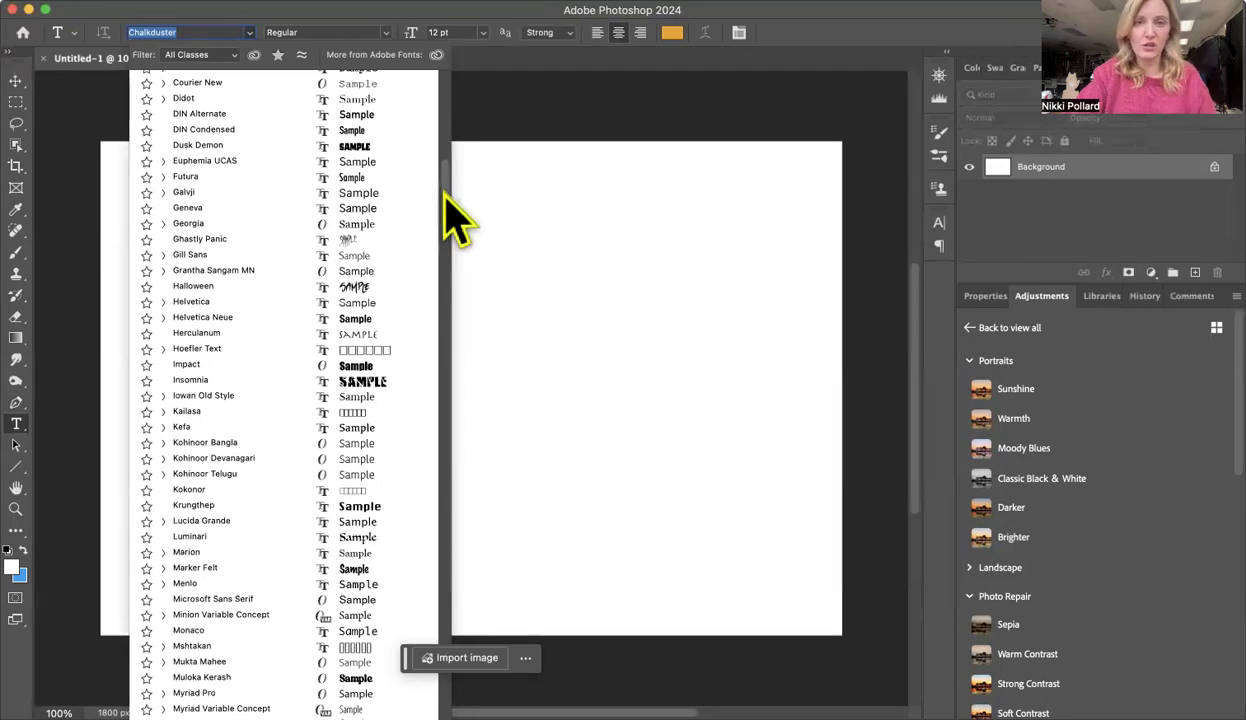
pyautogui.scroll(-1, 445, 196)
pyautogui.scroll(-1, 455, 222)
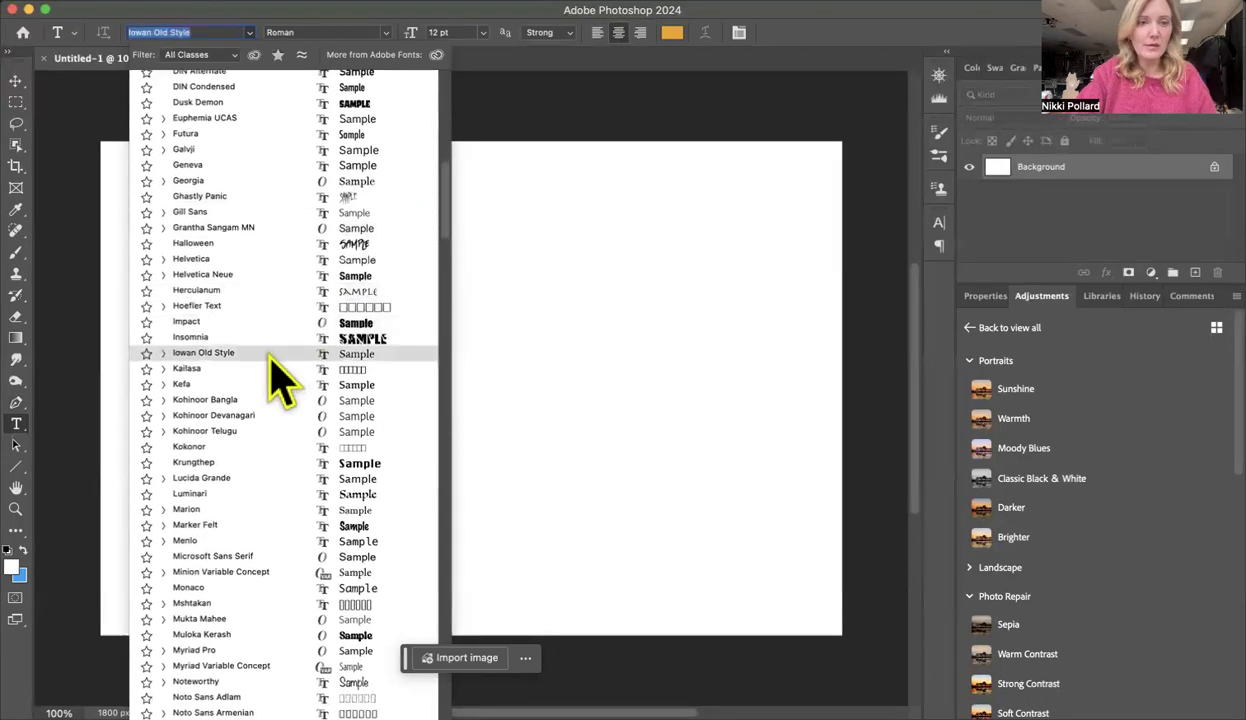
pyautogui.click(258, 323)
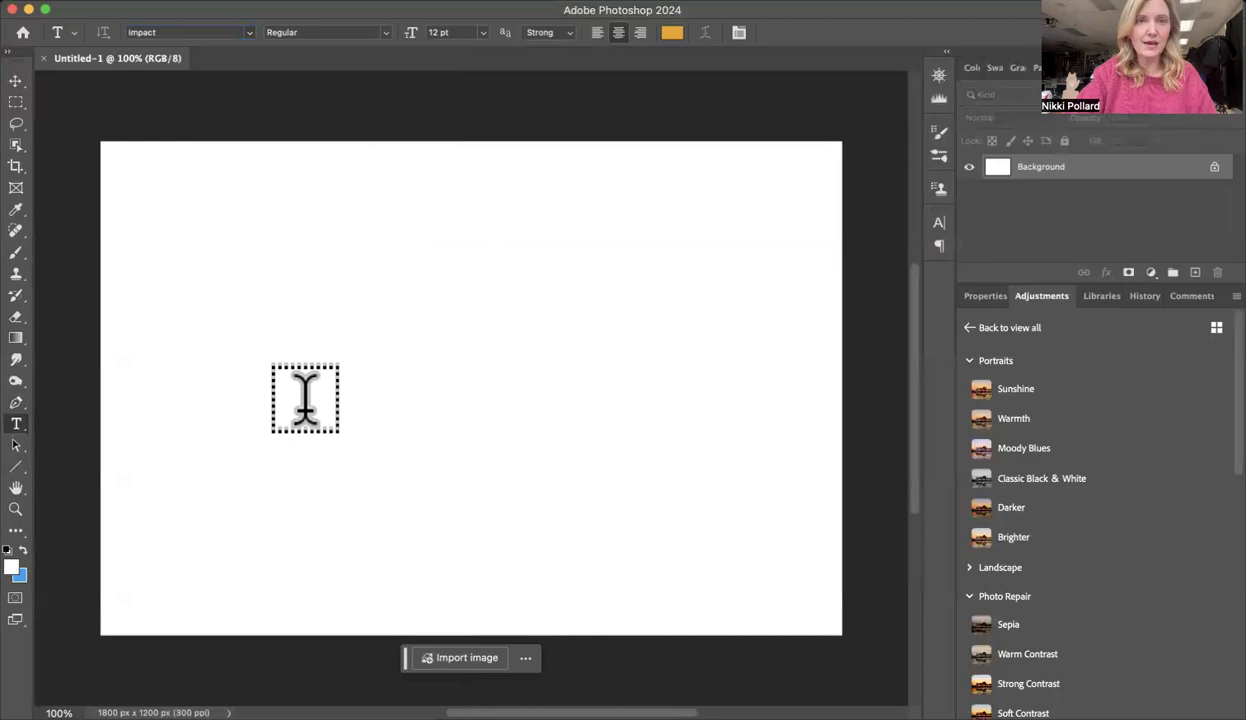
pyautogui.click(483, 33)
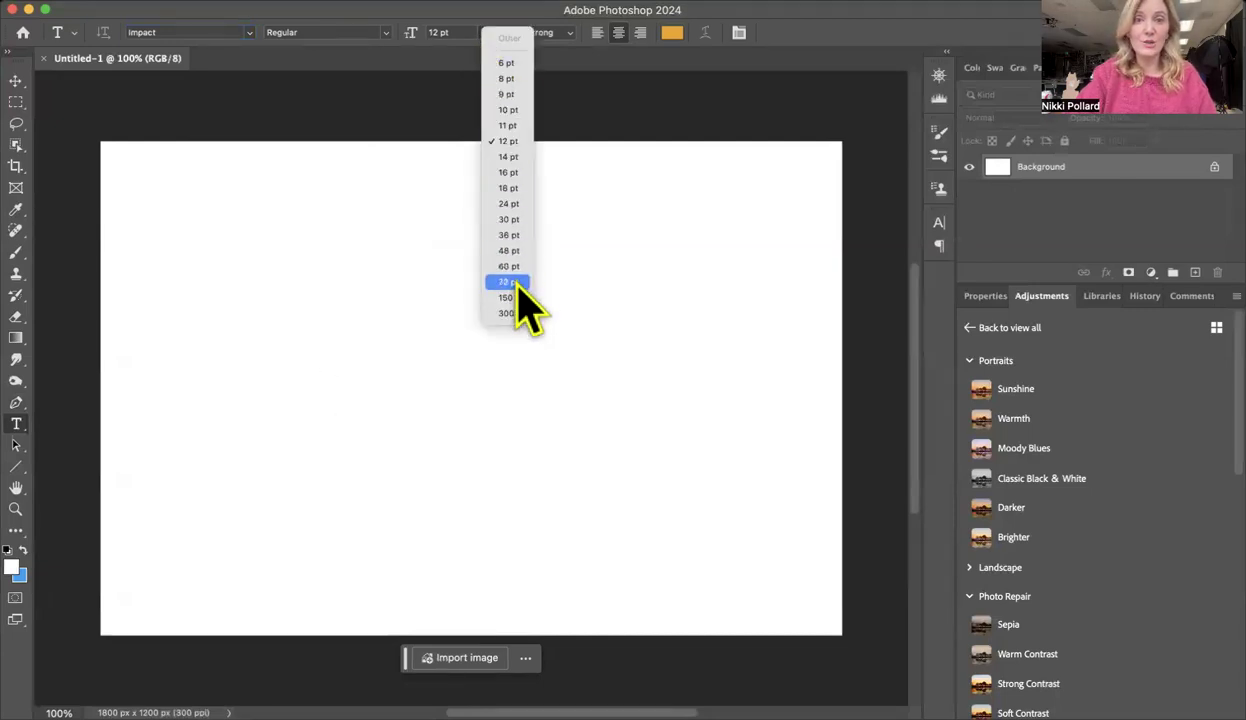
# Type CALIFORNIA at 72 pt and move it onto the middle of the canvas.
pyautogui.click(316, 357)
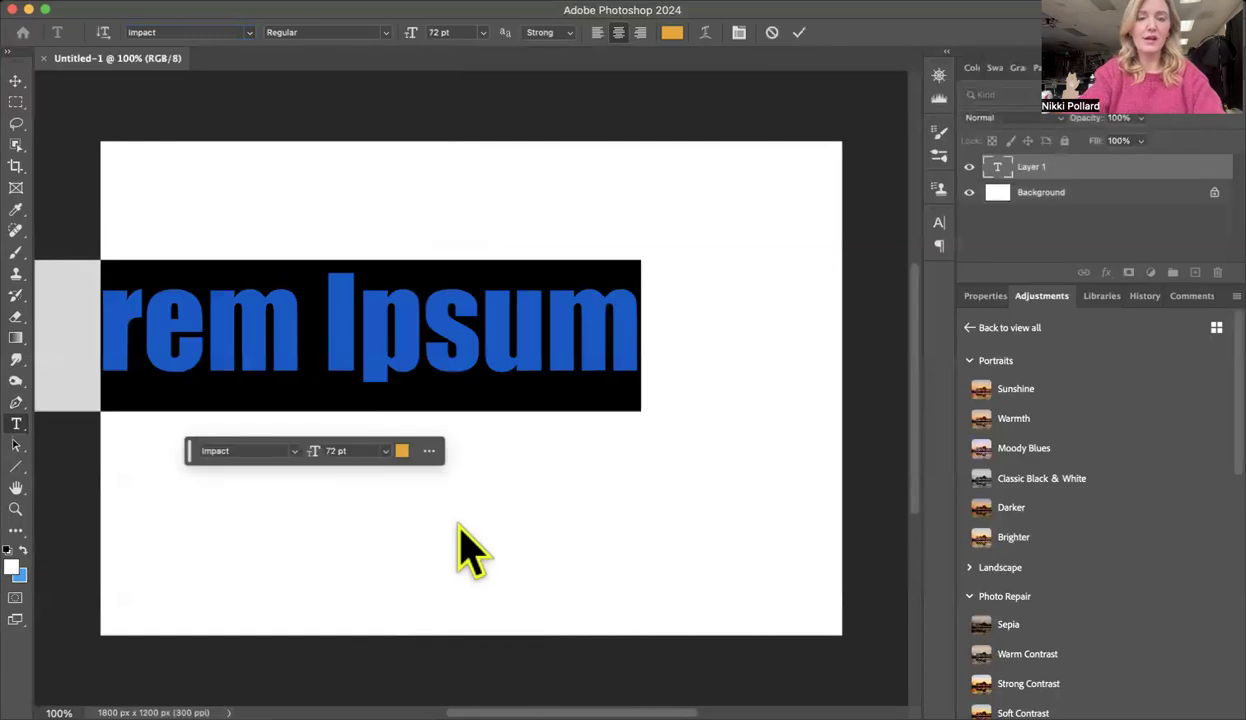
pyautogui.write('CALIFORNIA')
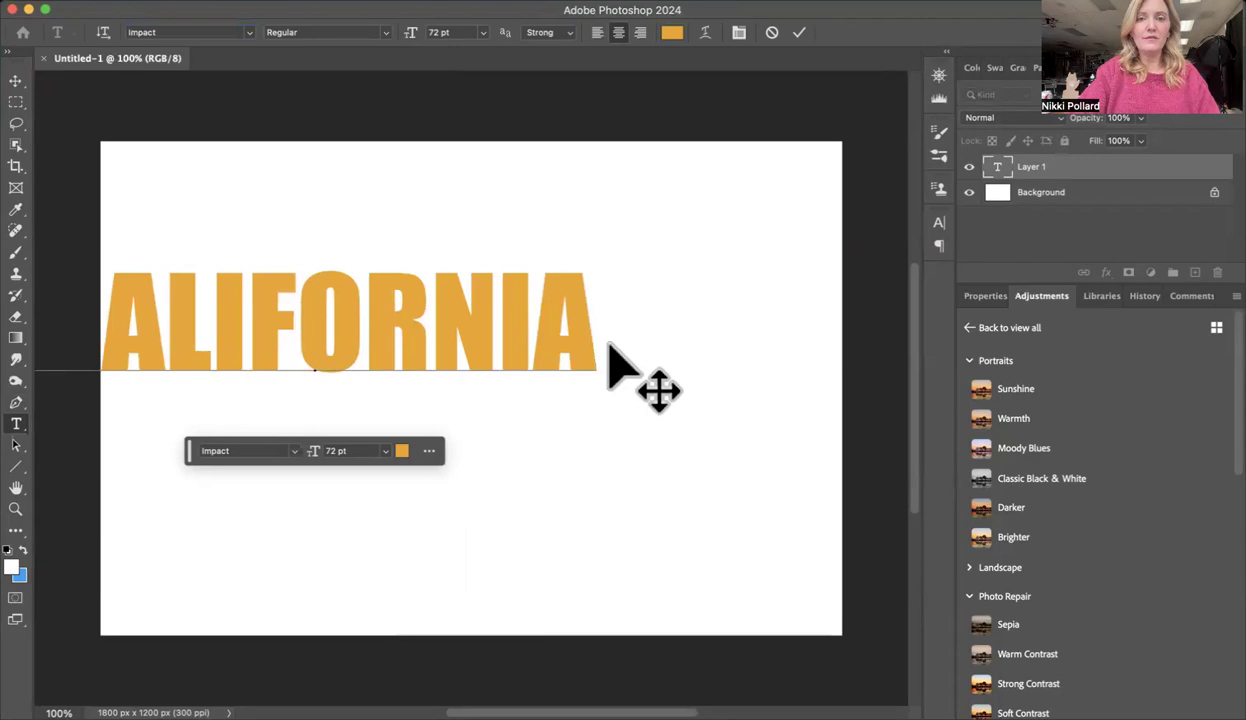
pyautogui.moveTo(628, 345); pyautogui.dragTo(751, 431)
# Select the whole word CALIFORNIA and change its colour to black.
pyautogui.doubleClick(724, 395)
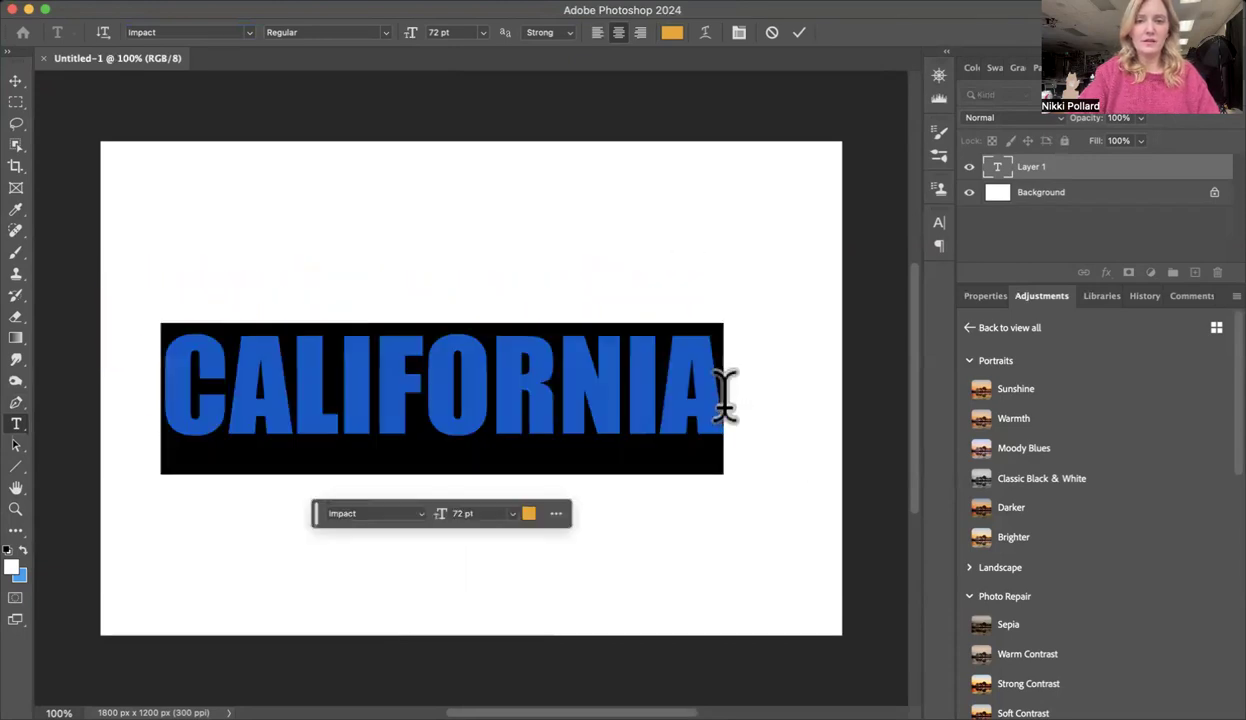
pyautogui.click(672, 32)
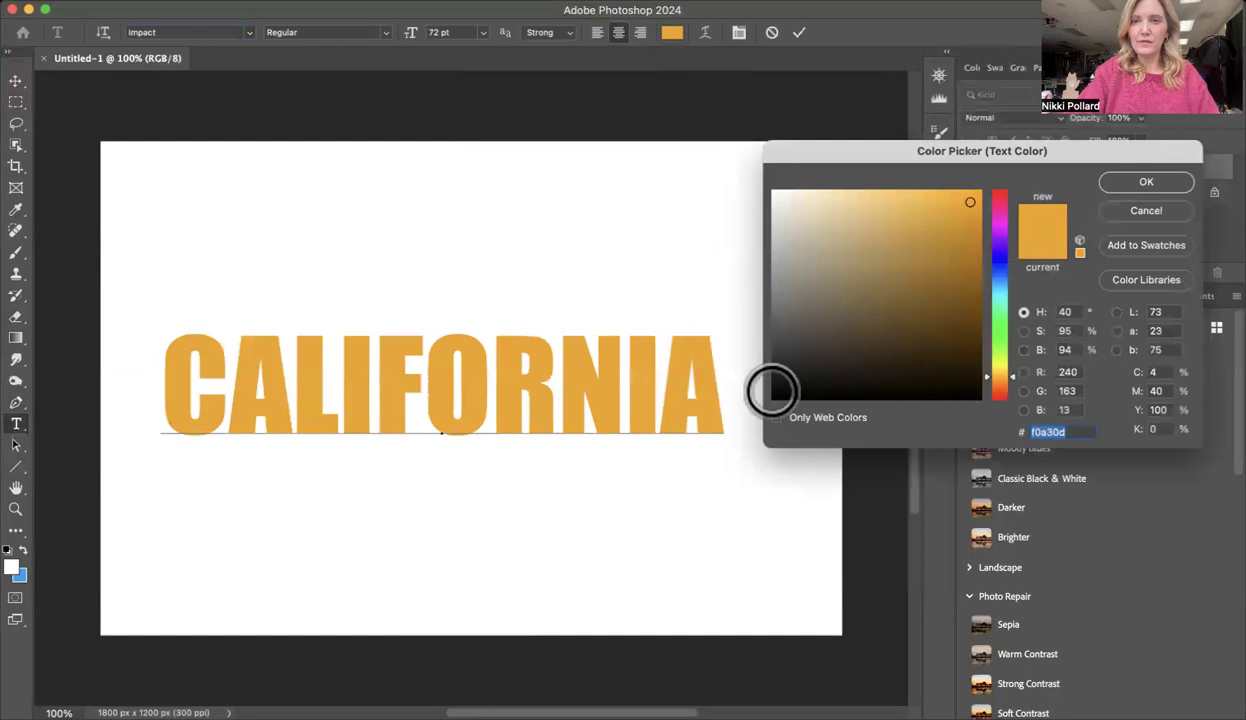
pyautogui.click(773, 392)
pyautogui.click(1124, 186)
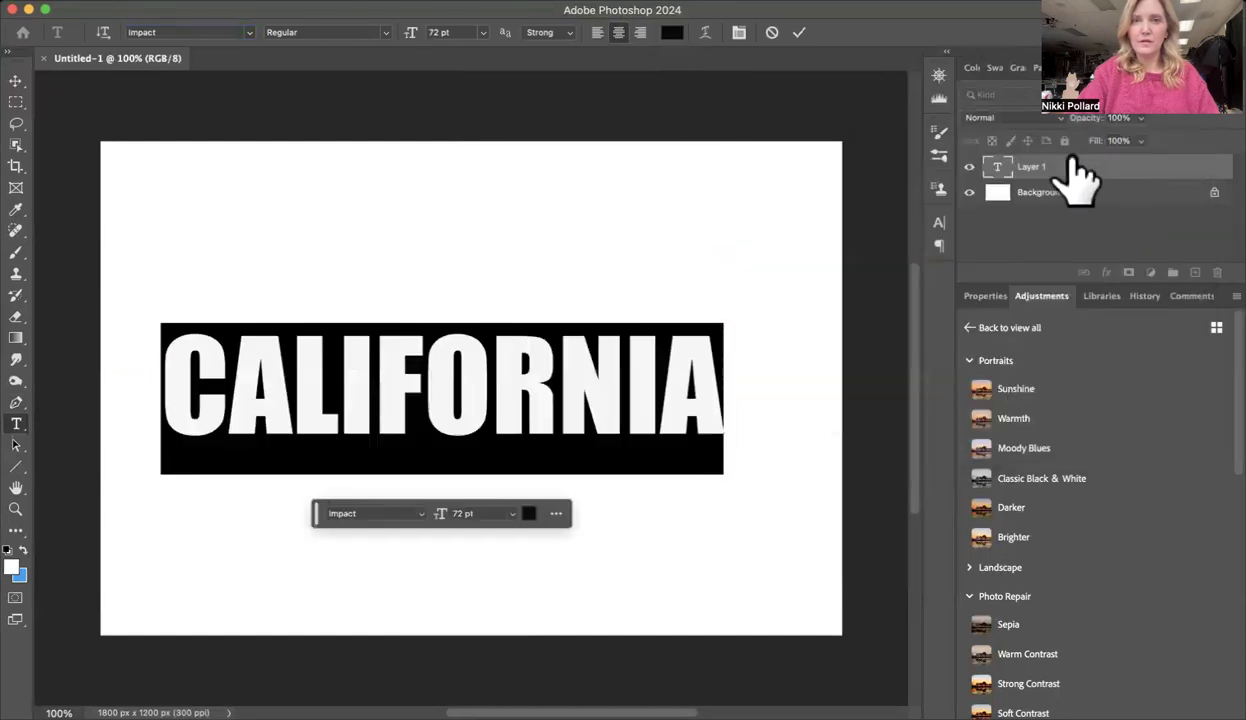
# Commit the CALIFORNIA text, nudge it up and right, and confirm a Free Transform.
pyautogui.click(15, 82)
pyautogui.moveTo(403, 375); pyautogui.dragTo(435, 350)
pyautogui.press('super+t')
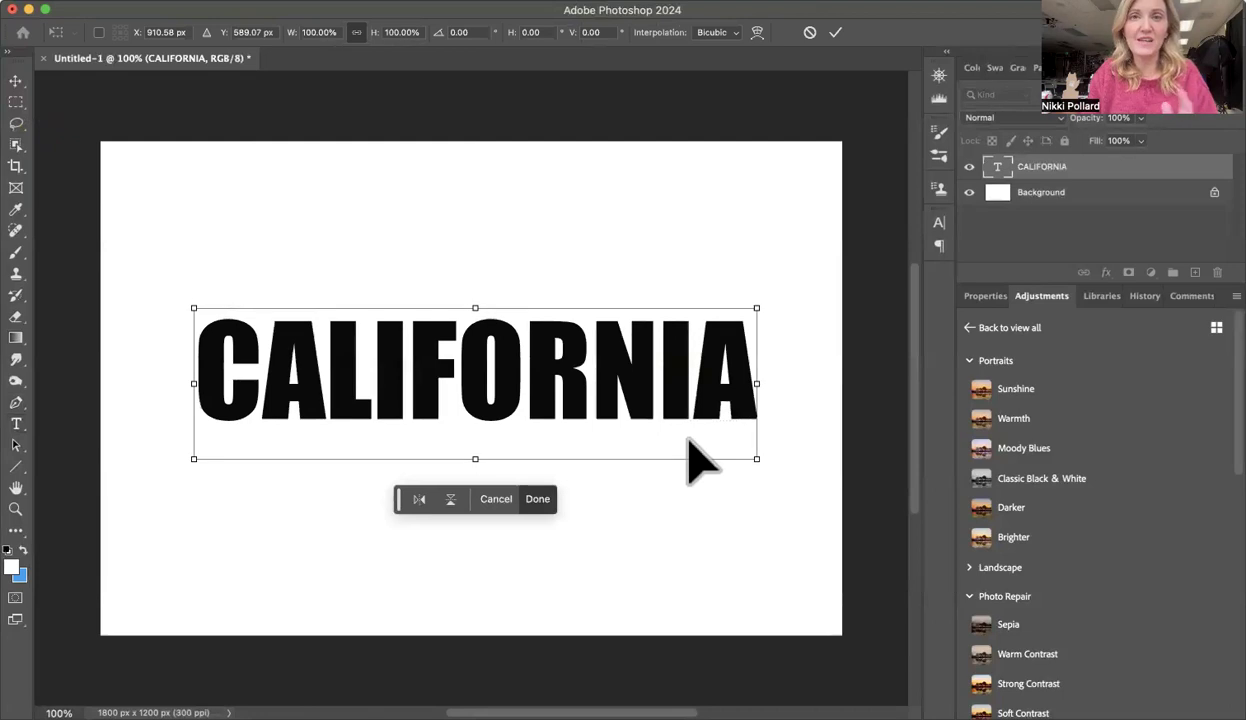
pyautogui.click(538, 500)
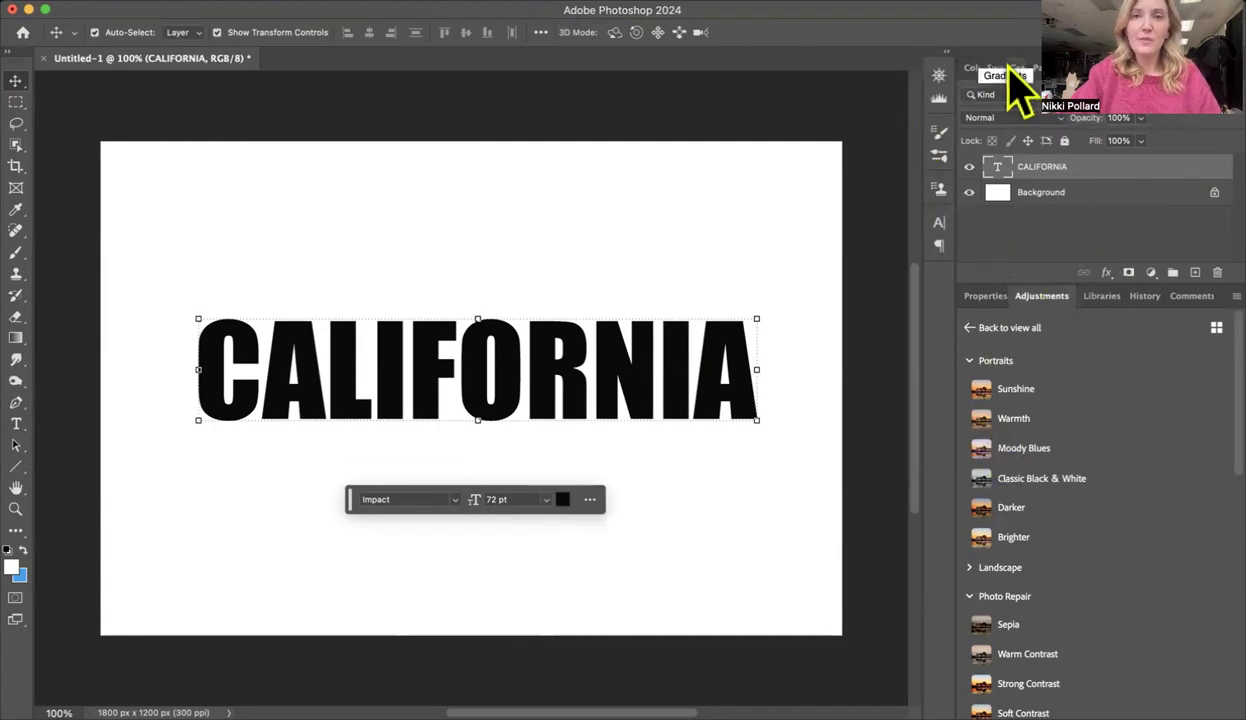
# Add an empty layer above CALIFORNIA and browse Downloads and Desktop for the photo to embed.
pyautogui.click(1195, 272)
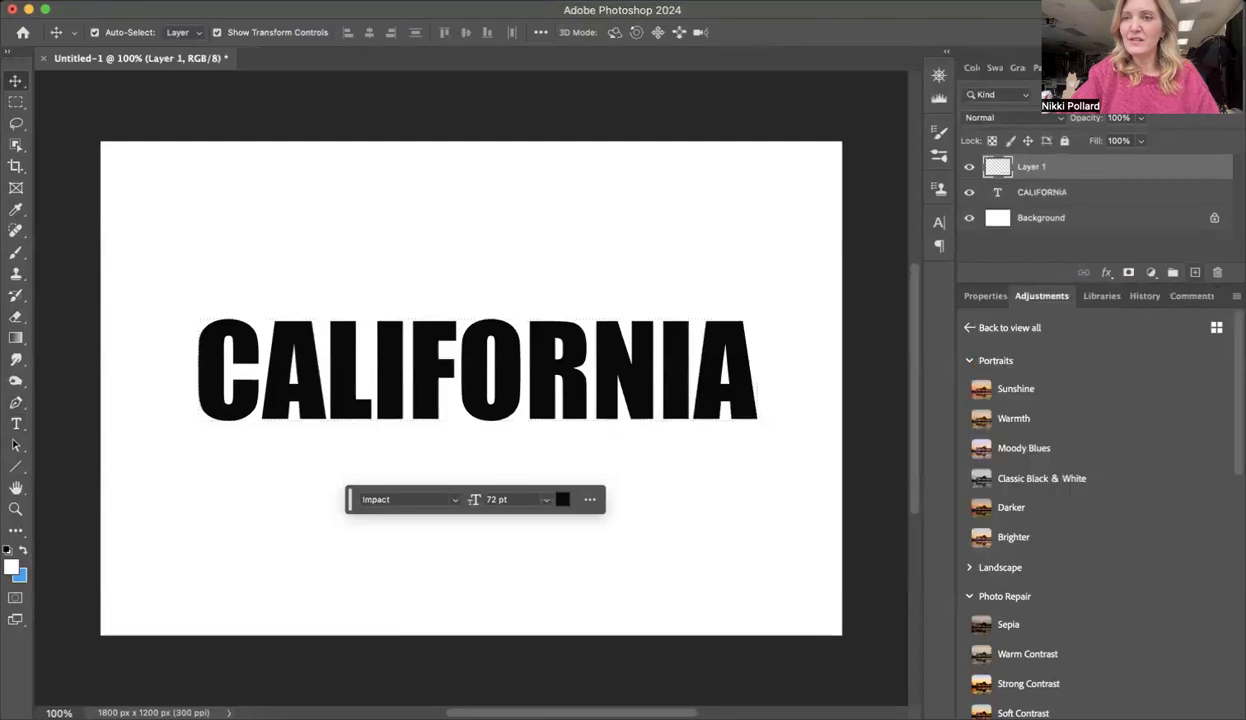
pyautogui.click(172, 1)
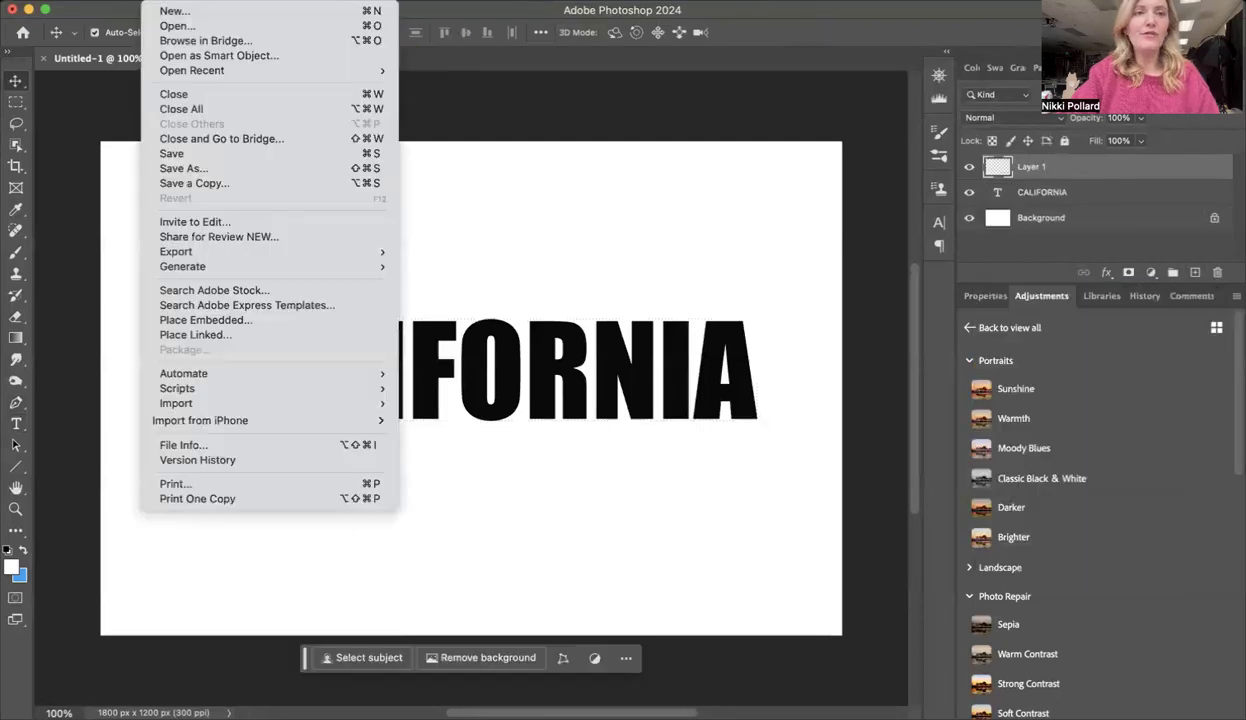
pyautogui.click(207, 322)
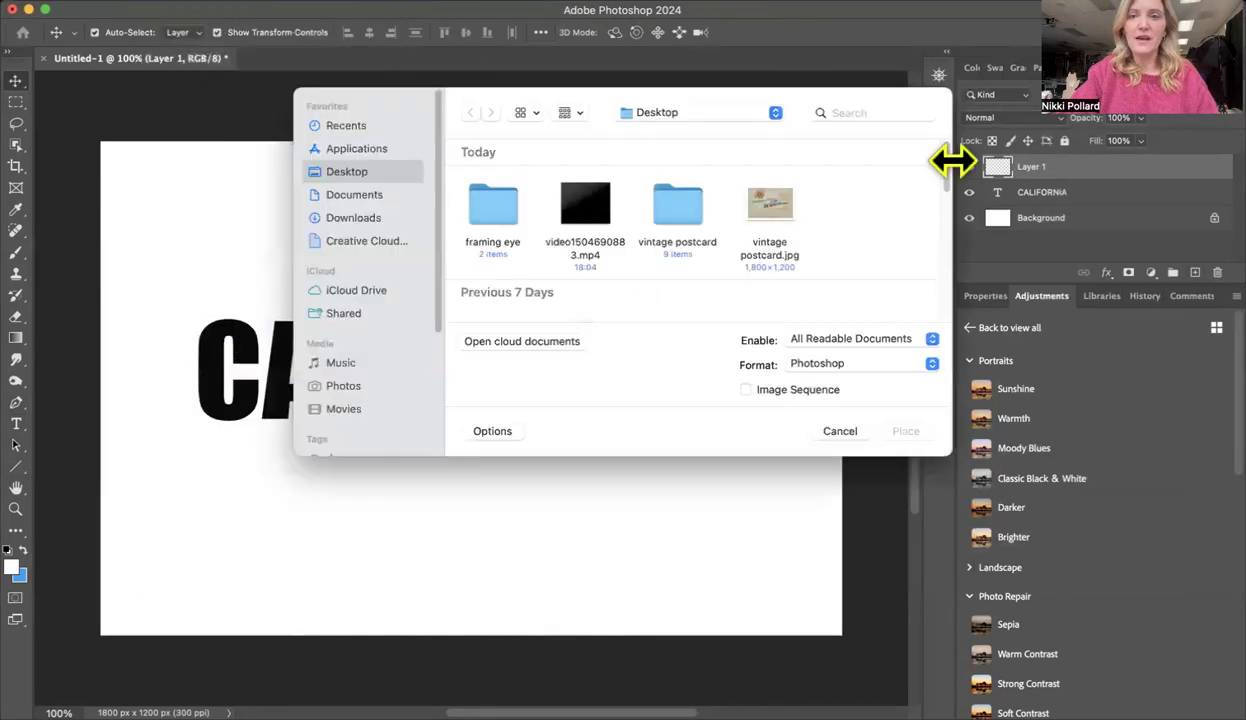
pyautogui.scroll(-3, 945, 195)
pyautogui.click(360, 217)
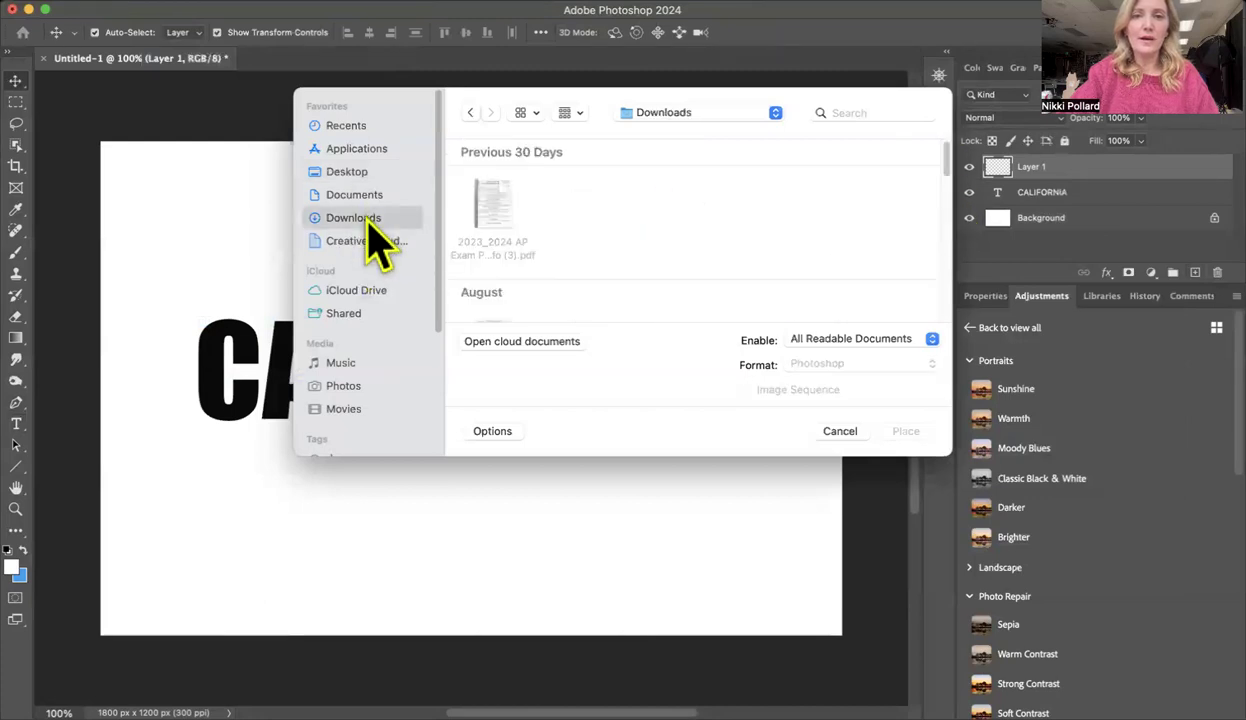
pyautogui.scroll(-5, 954, 200)
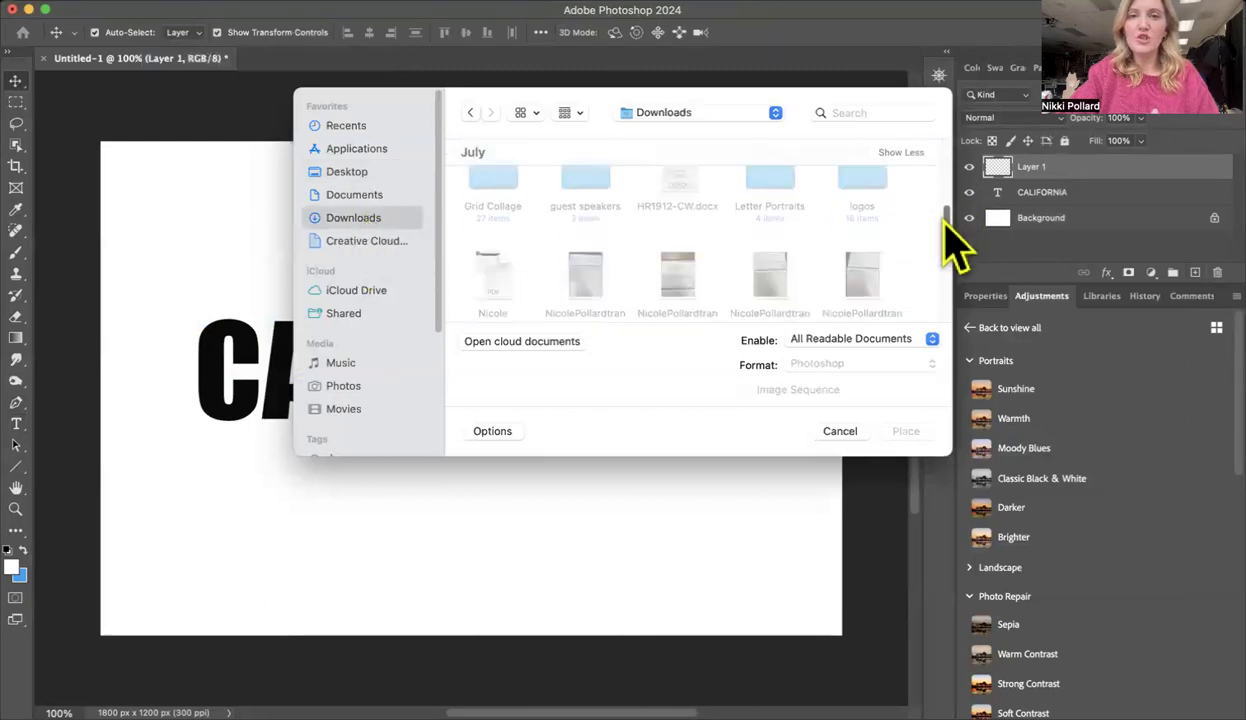
pyautogui.scroll(-3, 950, 255)
pyautogui.click(350, 172)
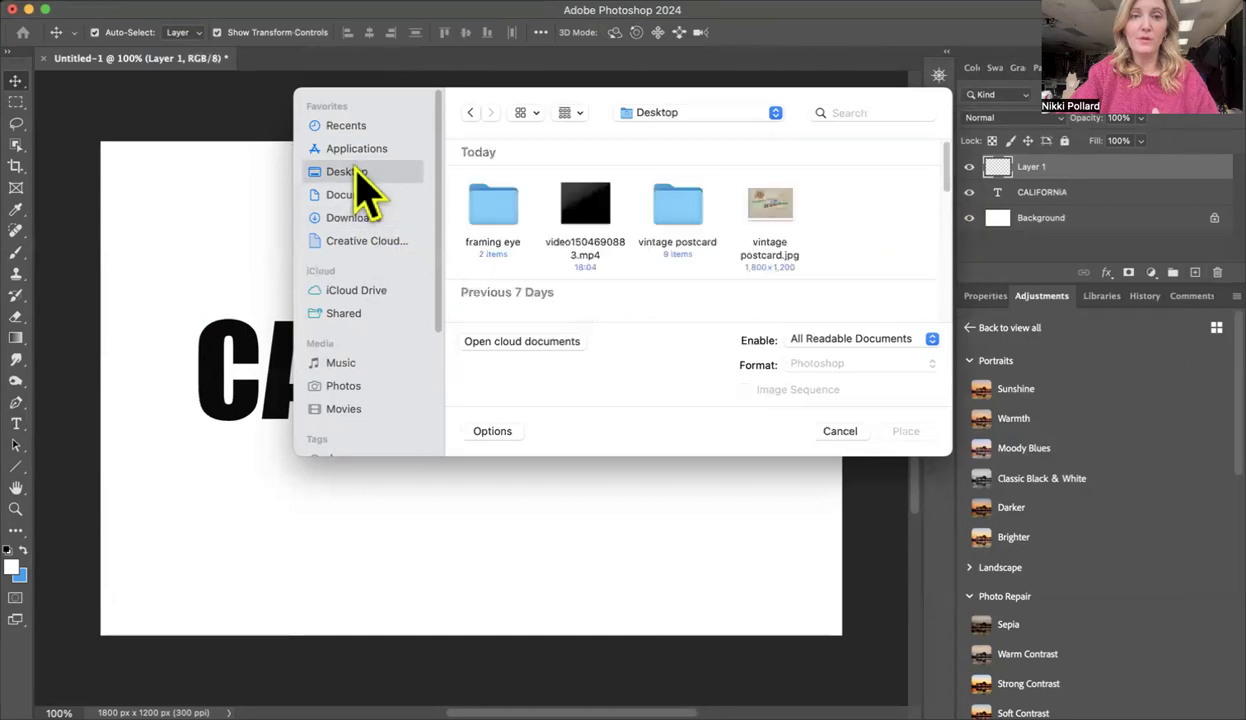
pyautogui.moveTo(946, 172); pyautogui.dragTo(926, 153)
pyautogui.click(362, 218)
# Search 'VINTAGE', open the vintage postcard folder and place the palm-tree photo.
pyautogui.click(890, 112)
pyautogui.write('VINTAGE')
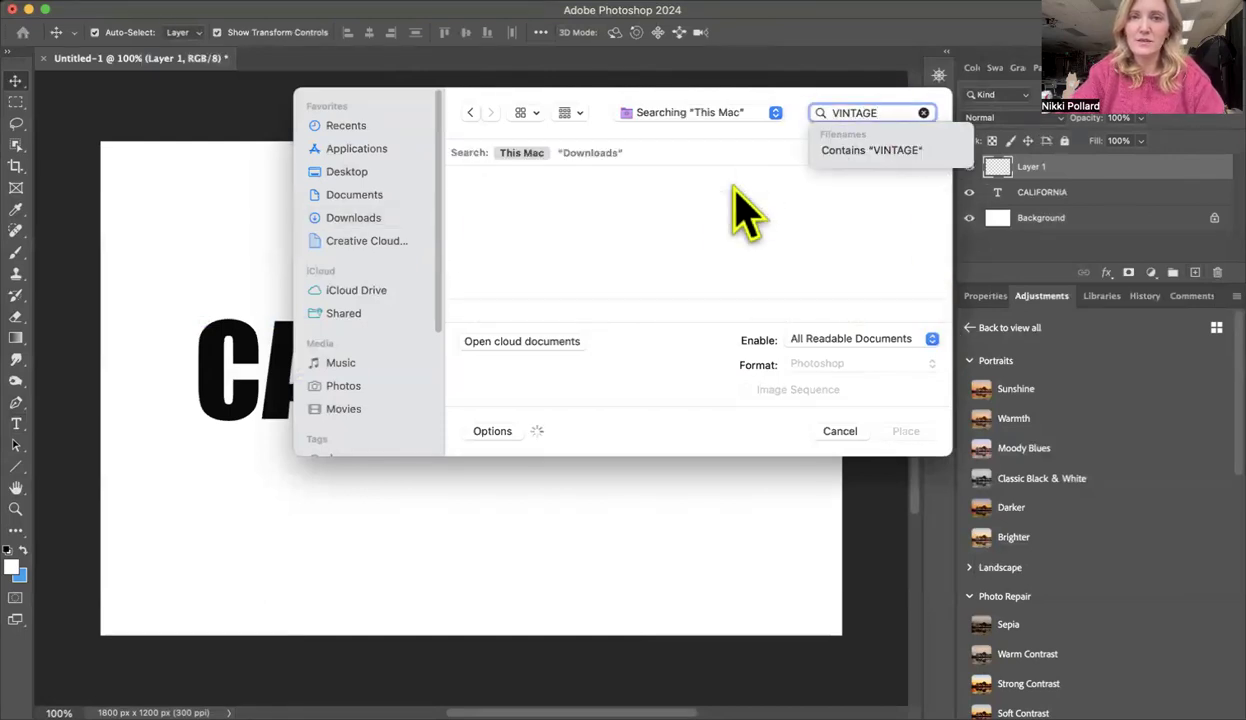
pyautogui.doubleClick(500, 232)
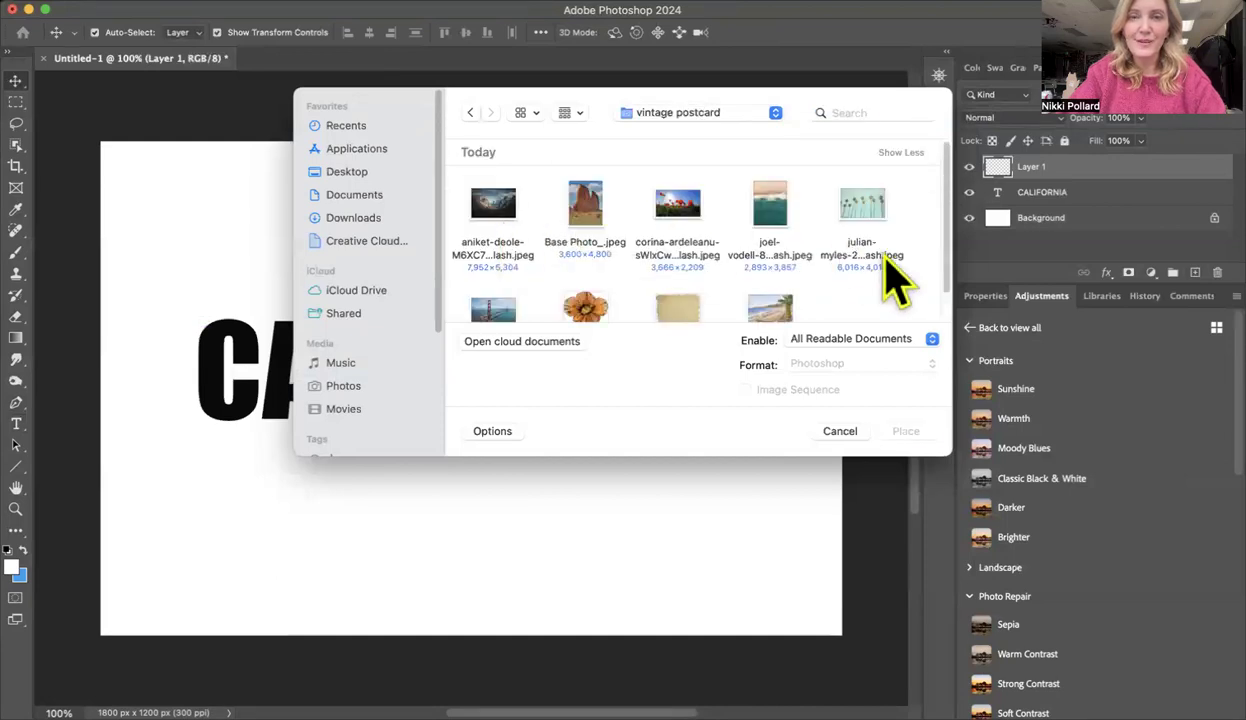
pyautogui.click(858, 222)
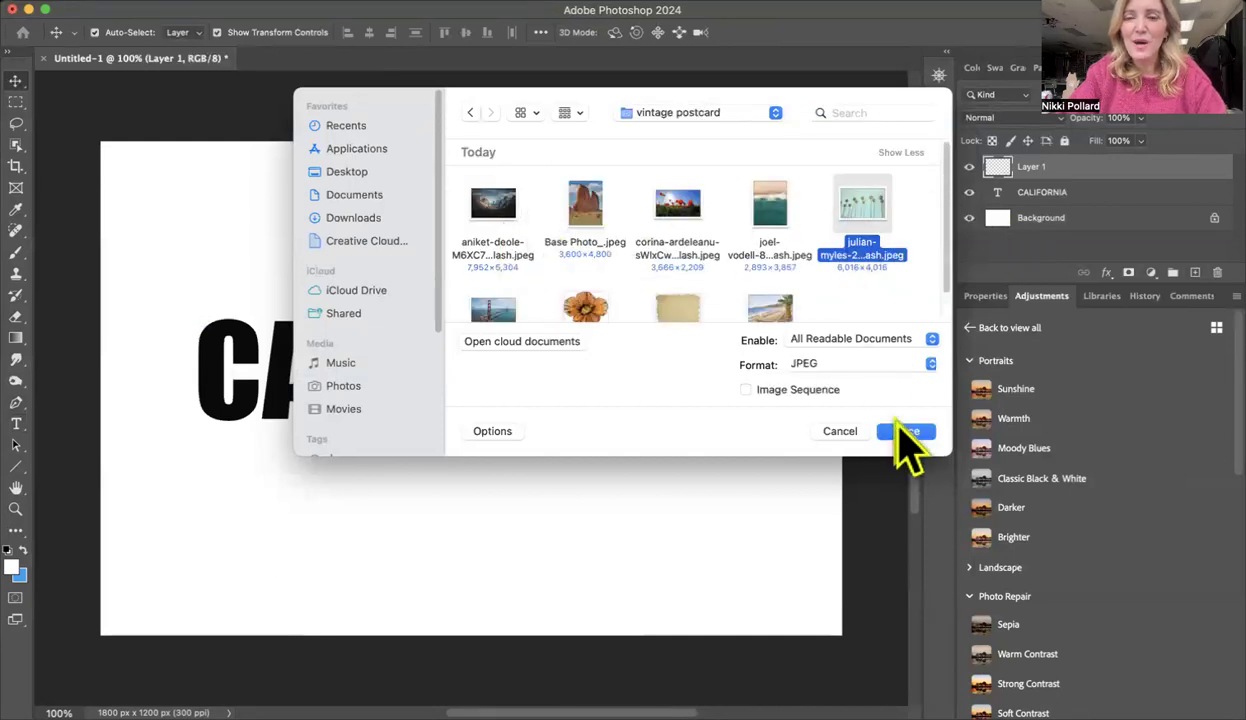
pyautogui.click(884, 435)
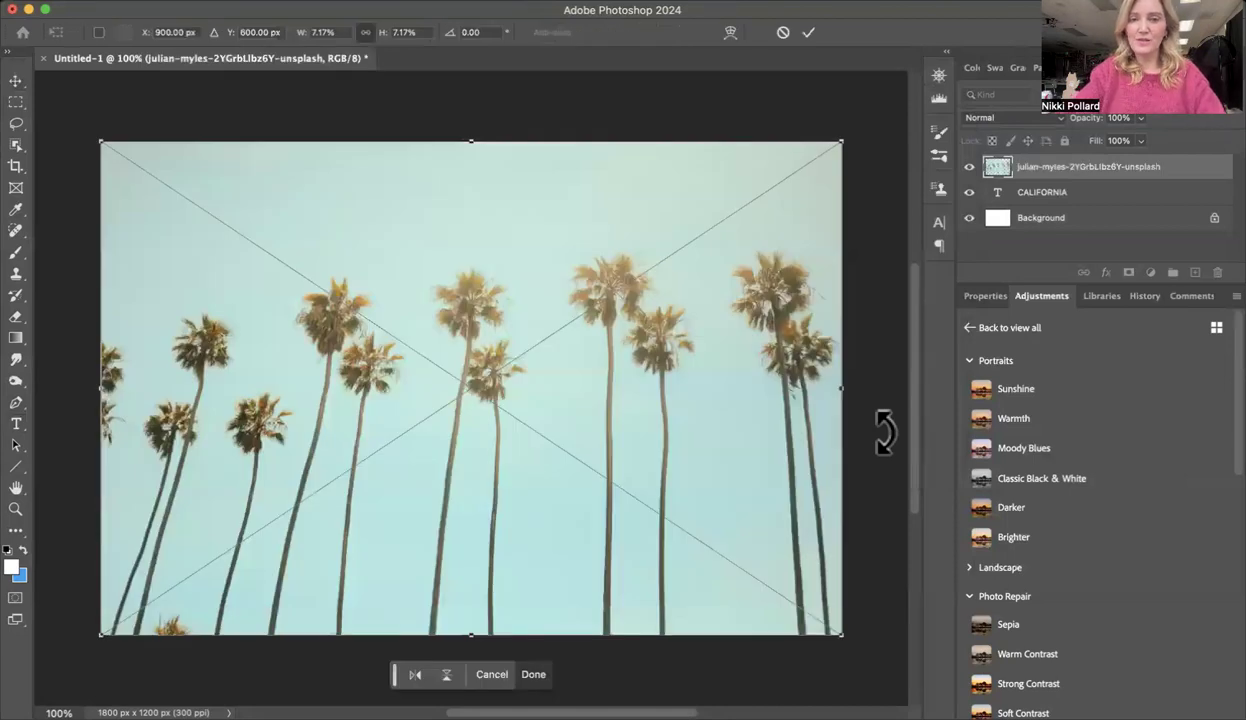
# Shrink the palm photo over the CAL letters, commit it, and clip it to the CALIFORNIA layer.
pyautogui.moveTo(840, 142); pyautogui.dragTo(336, 495)
pyautogui.moveTo(278, 548); pyautogui.dragTo(319, 350)
pyautogui.click(322, 358)
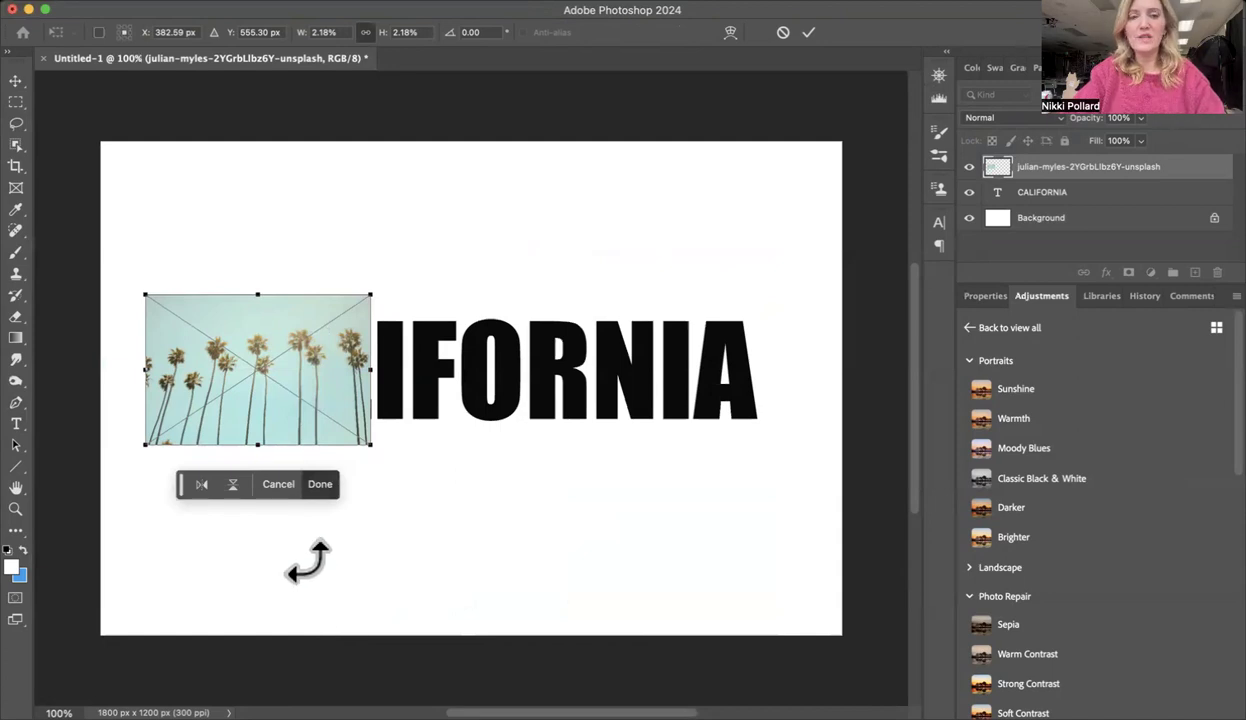
pyautogui.click(320, 485)
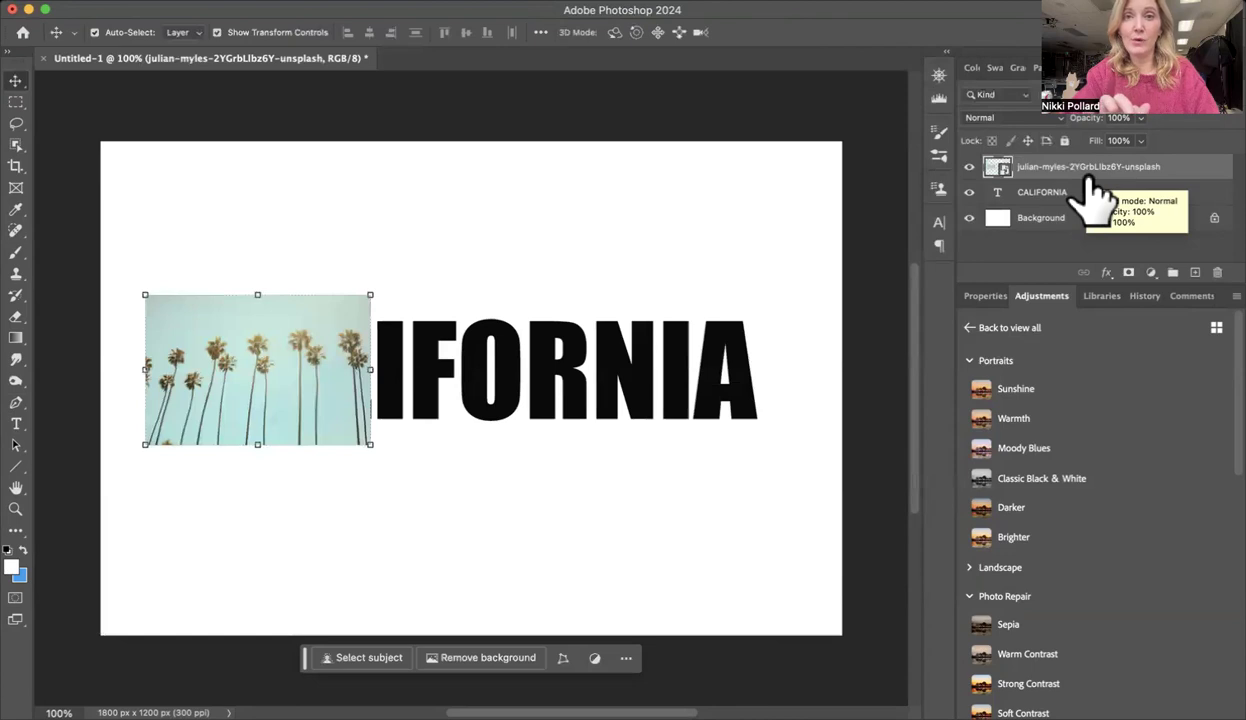
pyautogui.moveTo(1090, 180); pyautogui.dragTo(1088, 180)
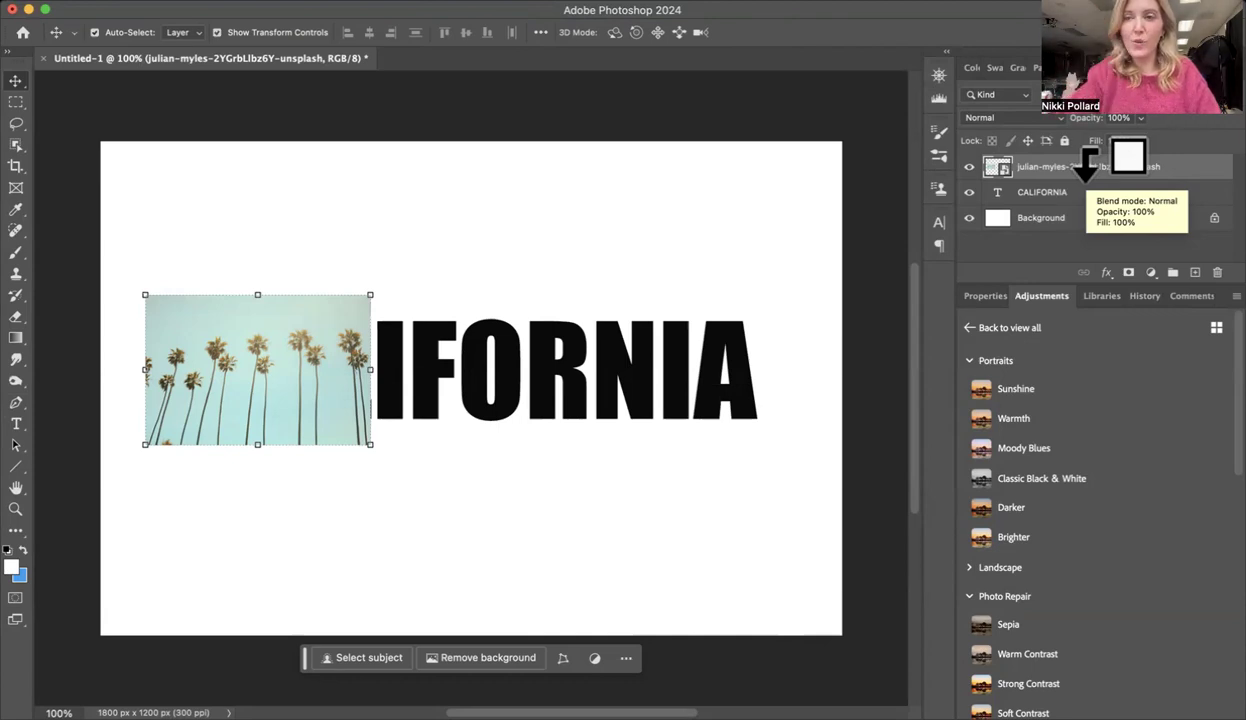
pyautogui.keyDown('alt'); pyautogui.click(1089, 179); pyautogui.keyUp('alt')
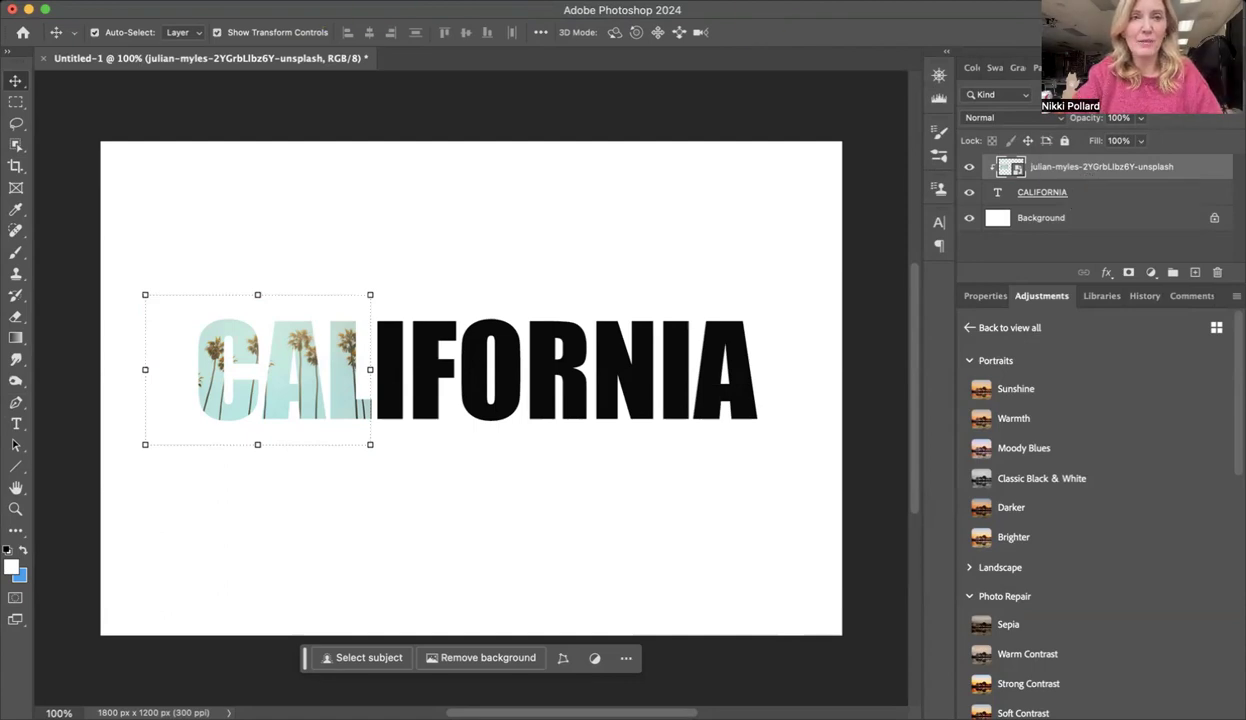
# Place the poppy field photo as an embedded image on the canvas.
pyautogui.click(165, 0)
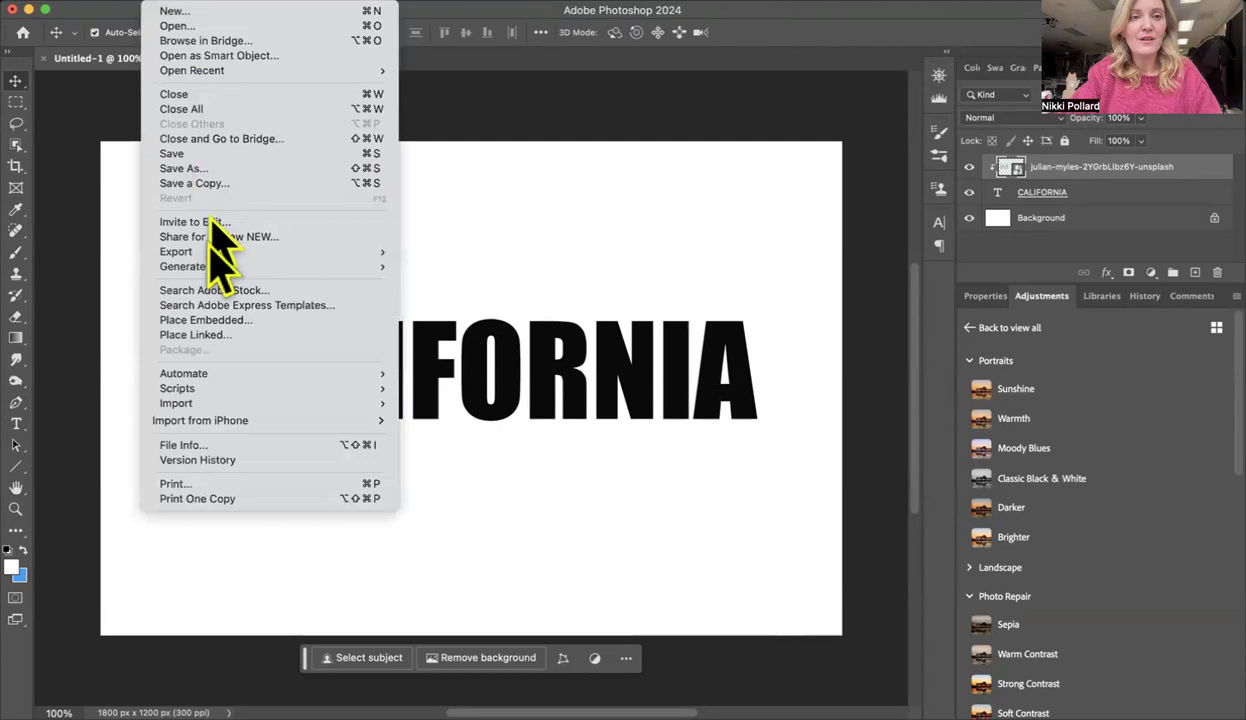
pyautogui.click(205, 320)
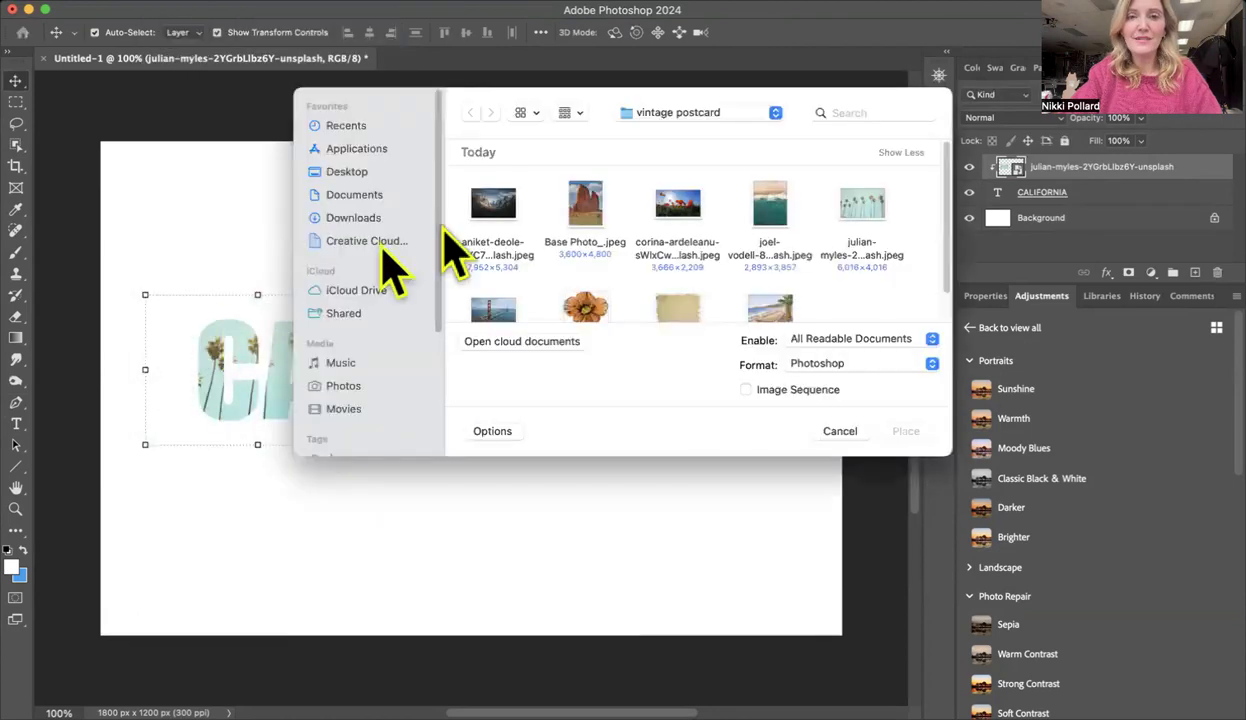
pyautogui.click(678, 212)
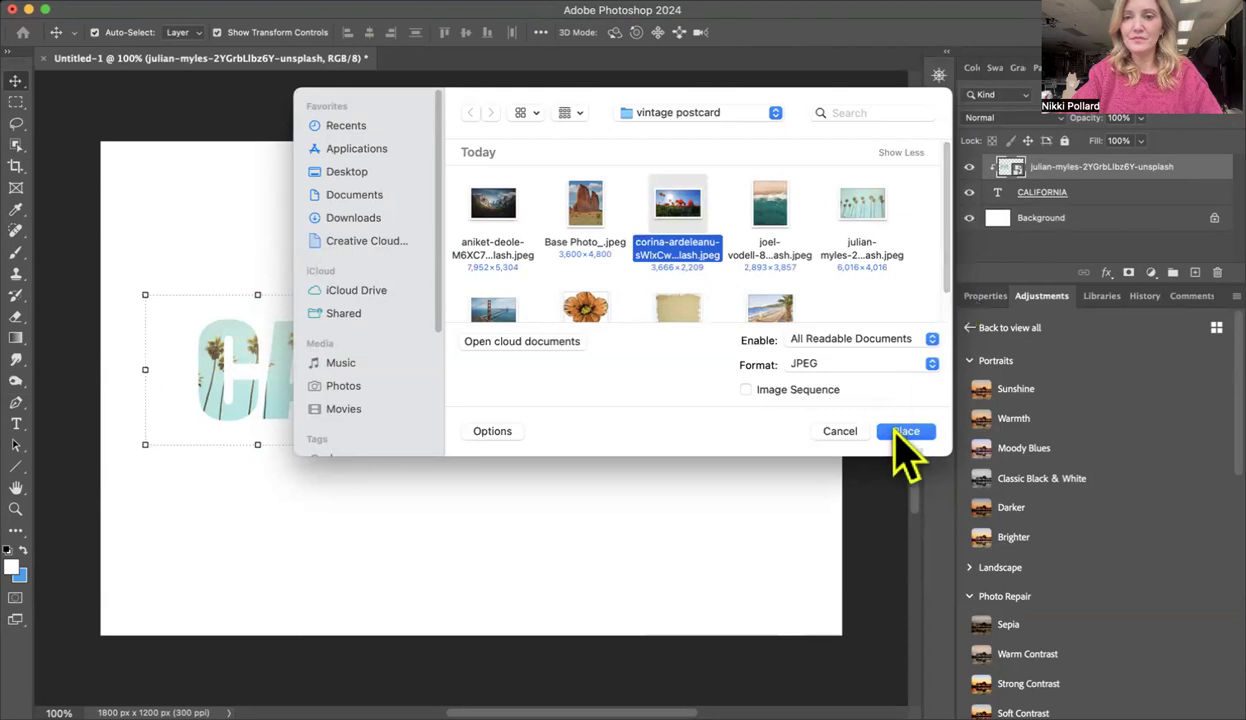
pyautogui.scroll(-2, 950, 310)
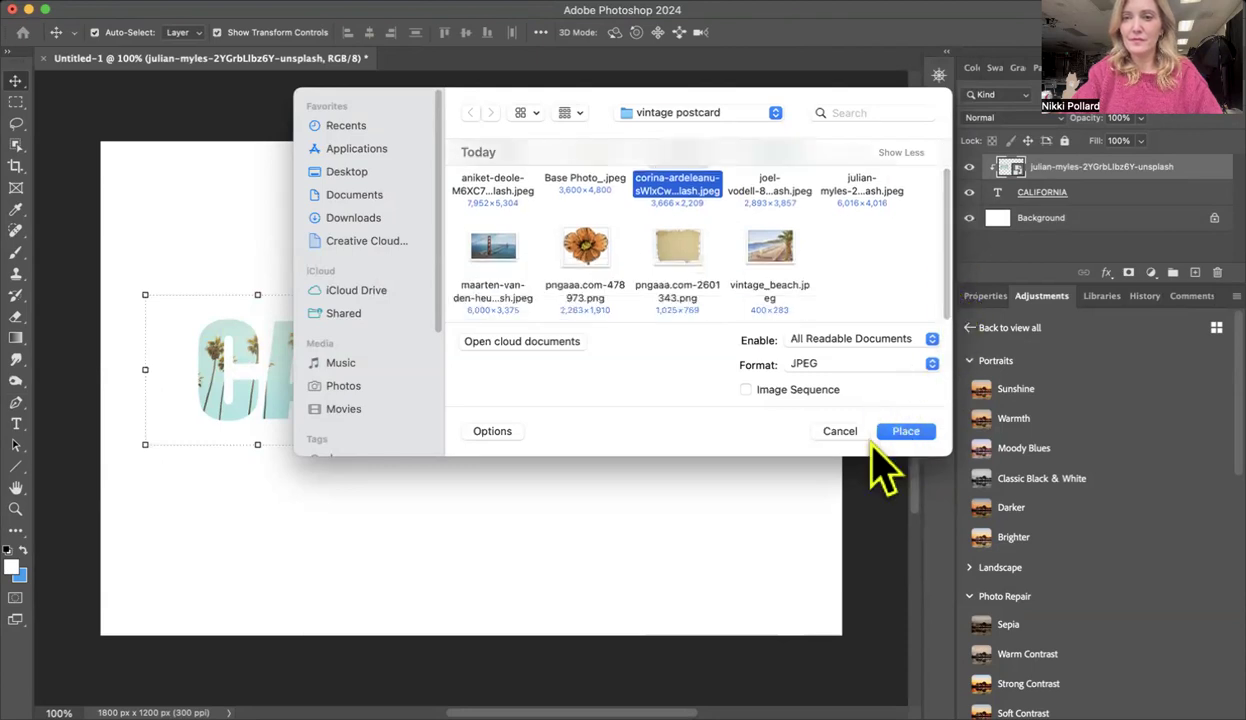
pyautogui.click(888, 431)
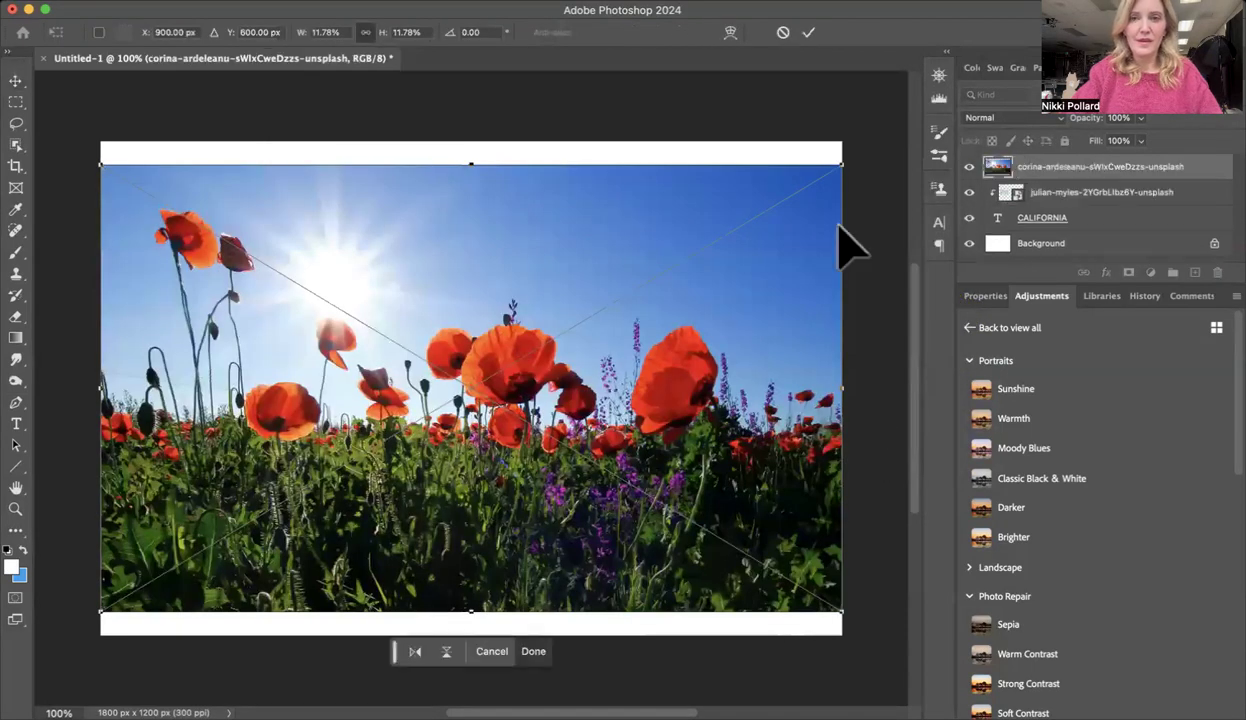
# Shrink and position the poppy photo over IFOR, commit it, and clip it to the text.
pyautogui.moveTo(843, 164); pyautogui.dragTo(380, 524)
pyautogui.moveTo(285, 546); pyautogui.dragTo(562, 388)
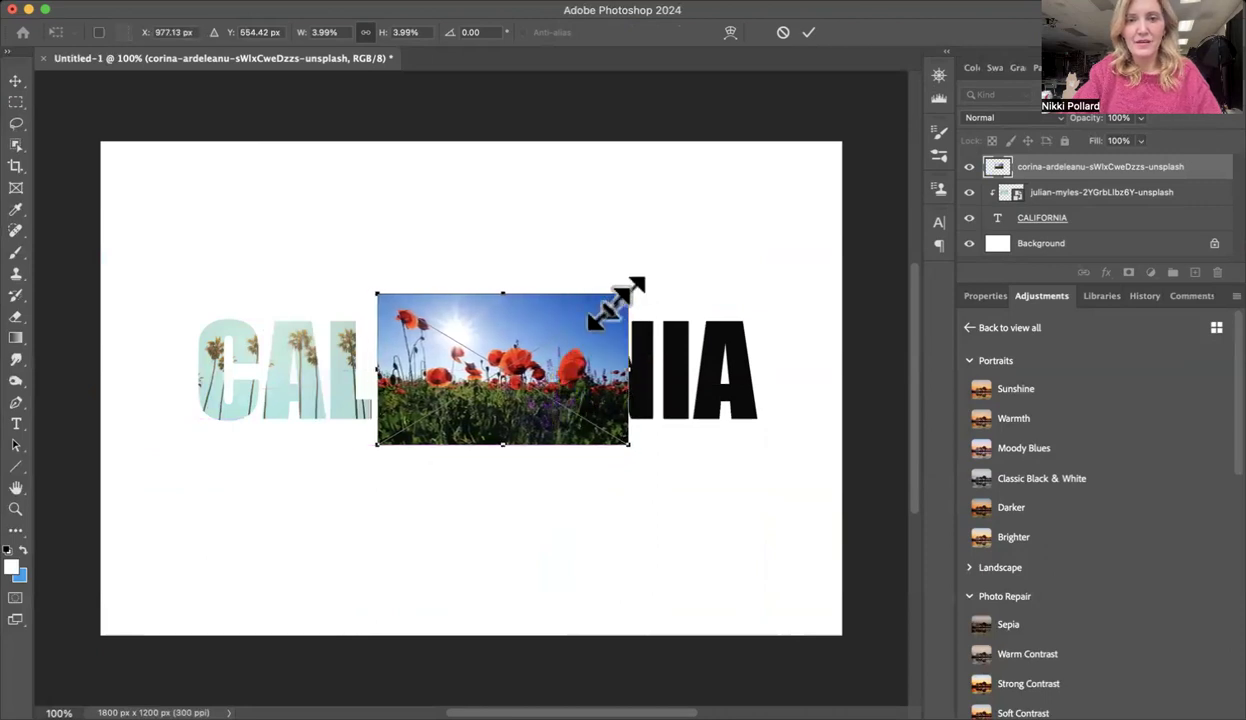
pyautogui.moveTo(620, 305); pyautogui.dragTo(593, 316)
pyautogui.moveTo(543, 390); pyautogui.dragTo(543, 369)
pyautogui.click(548, 465)
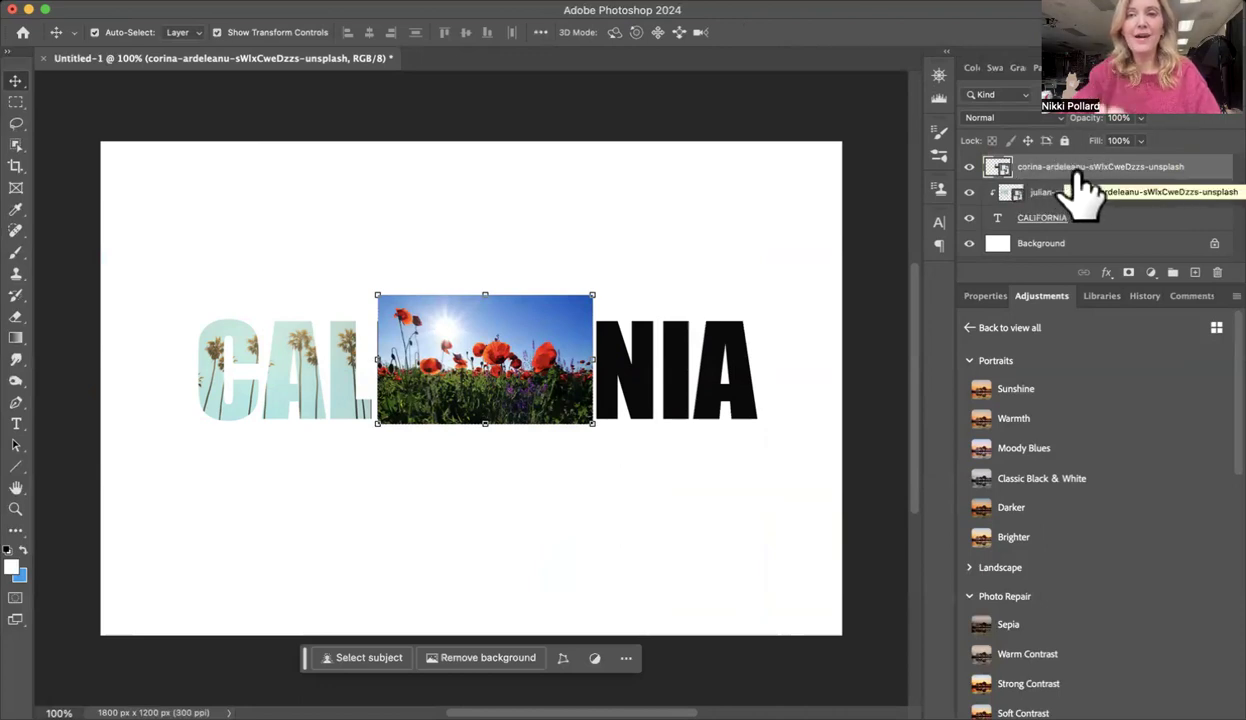
pyautogui.moveTo(1084, 187)
pyautogui.mouseDown()
pyautogui.moveTo(1088, 168)
pyautogui.moveTo(1074, 172)
pyautogui.mouseUp()
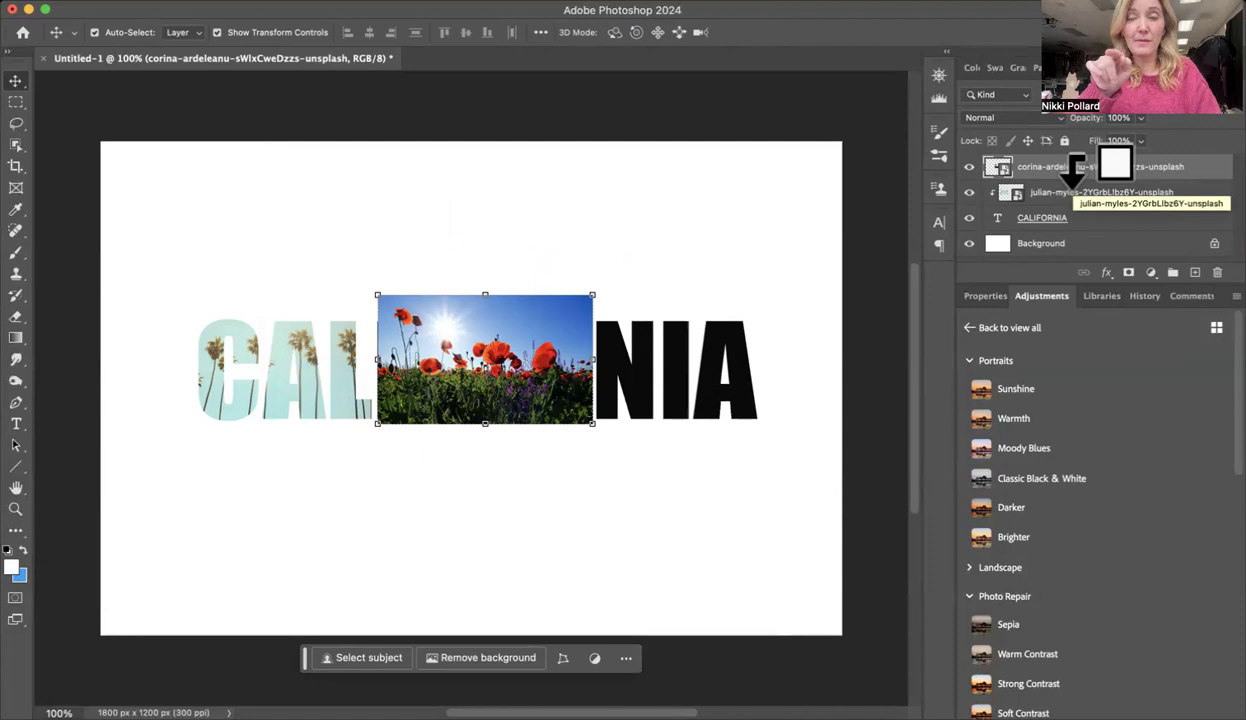
pyautogui.moveTo(1074, 172); pyautogui.dragTo(1083, 198)
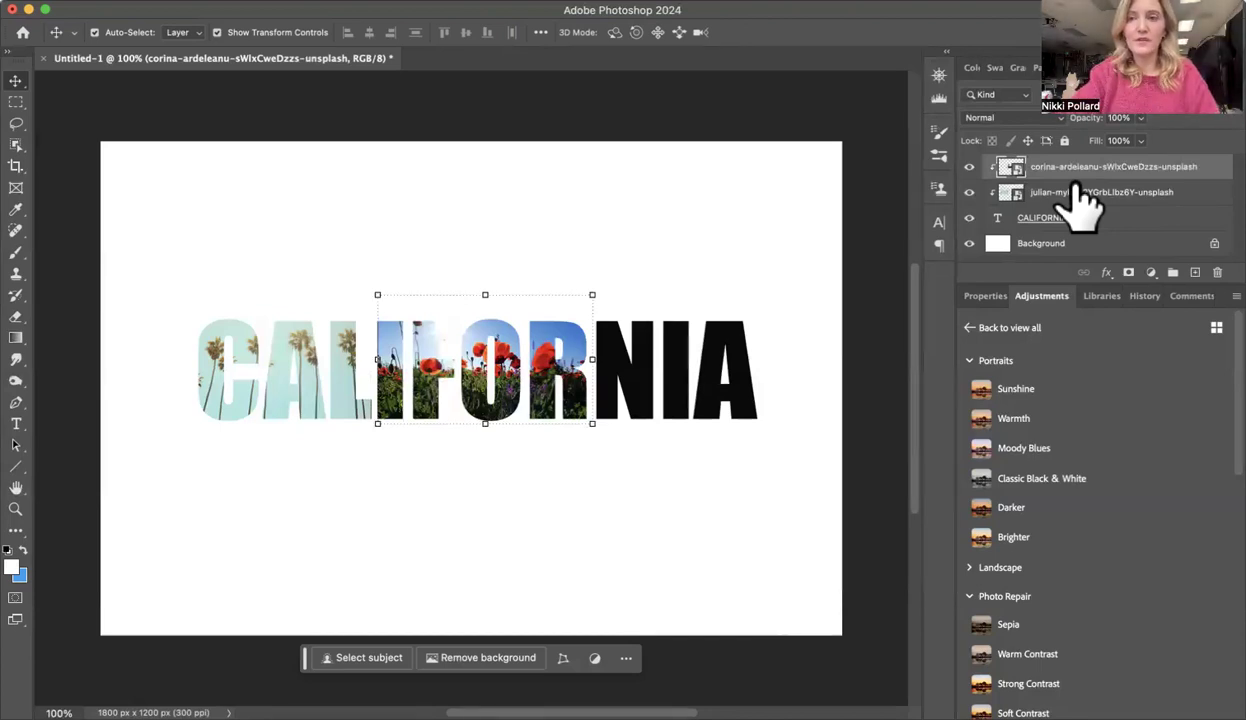
# Place the aerial beach photo as an embedded image on the canvas.
pyautogui.click(158, 8)
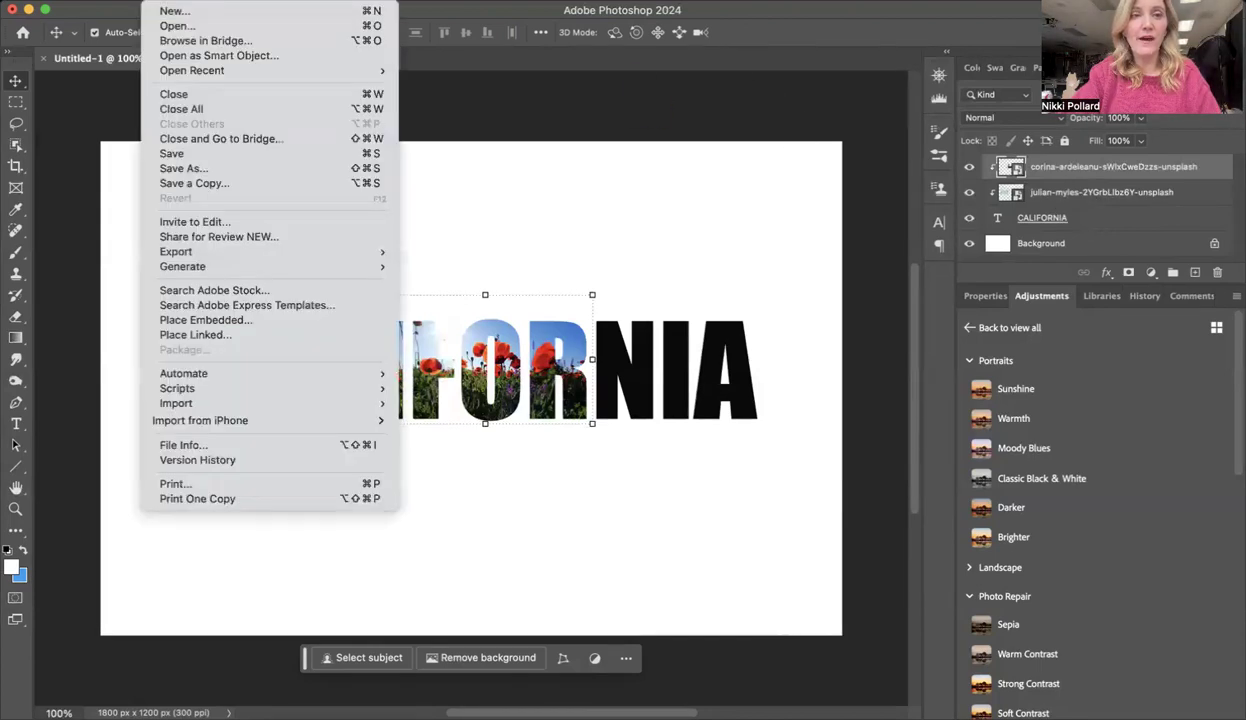
pyautogui.click(250, 322)
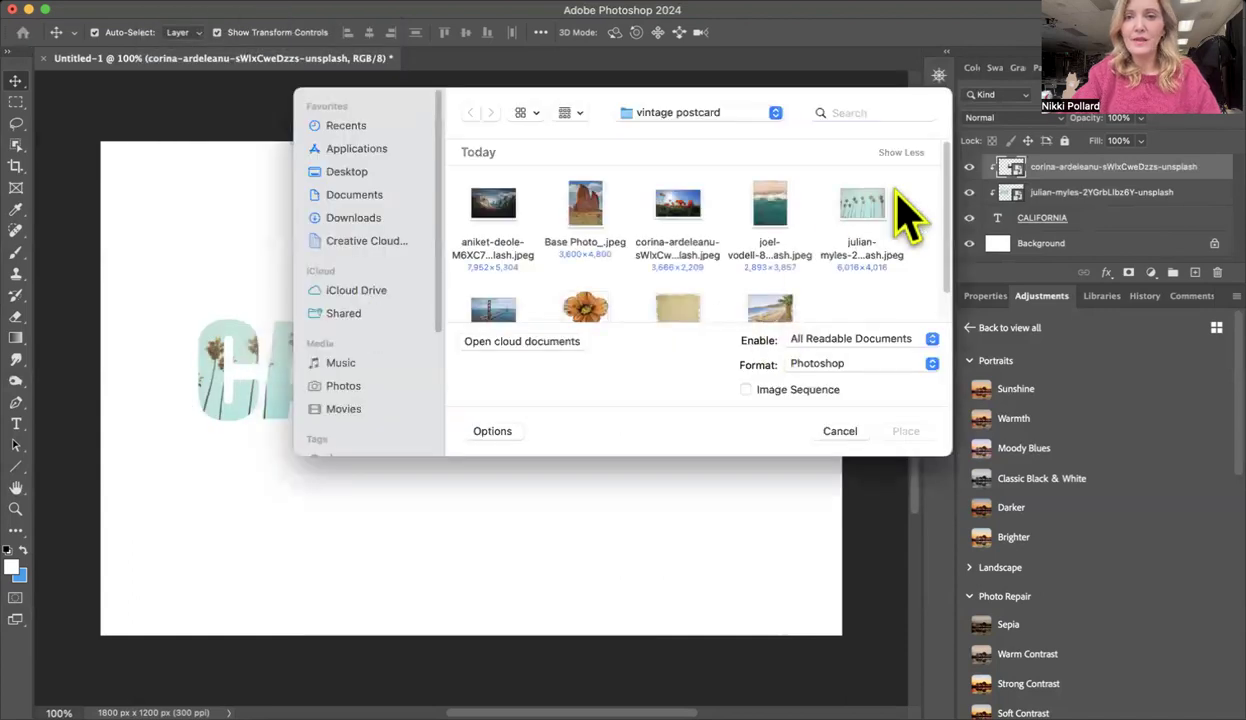
pyautogui.click(766, 210)
pyautogui.click(893, 432)
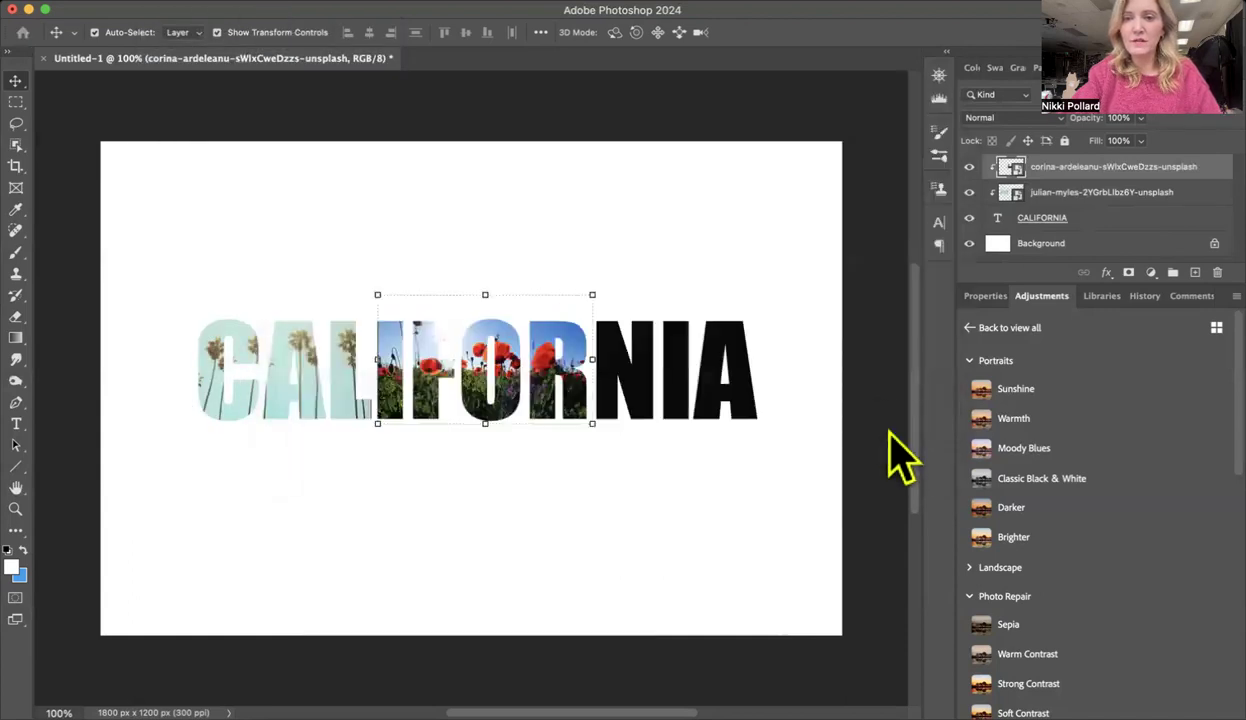
# Shrink the beach photo over NIA, commit it, clip it to the text, and deselect layers.
pyautogui.moveTo(572, 462); pyautogui.dragTo(738, 482)
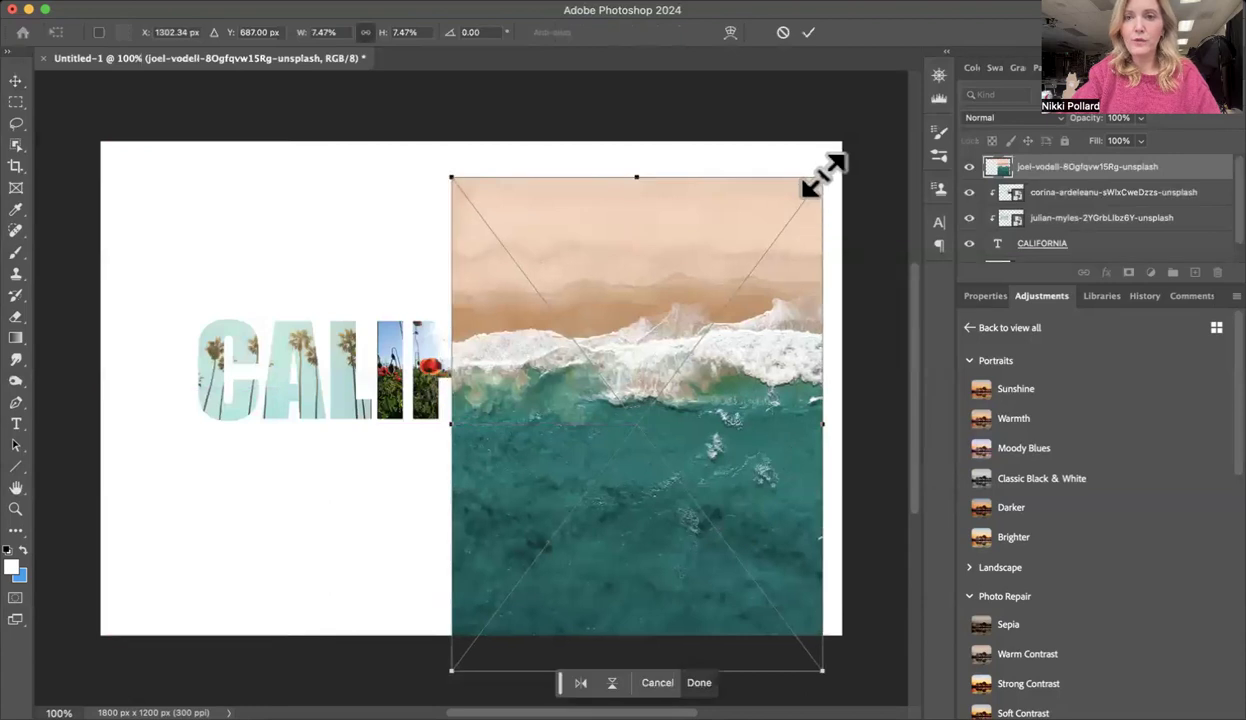
pyautogui.moveTo(822, 172); pyautogui.dragTo(584, 445)
pyautogui.moveTo(538, 503); pyautogui.dragTo(683, 337)
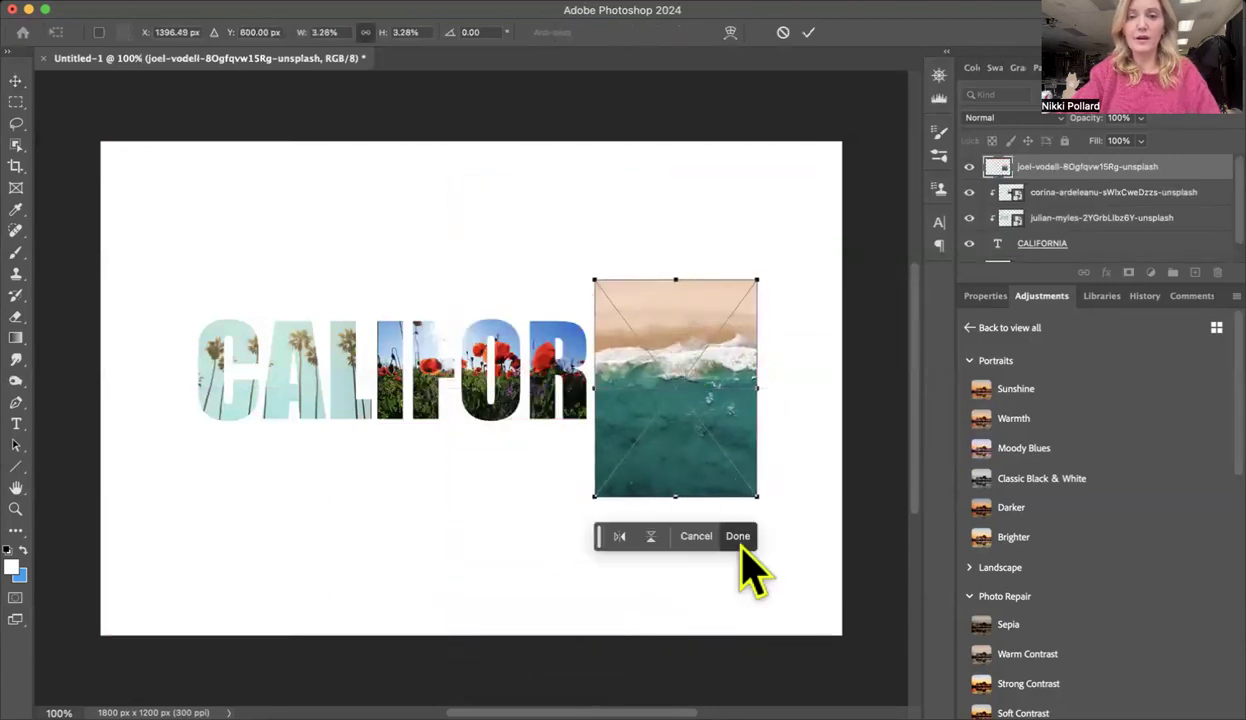
pyautogui.click(737, 534)
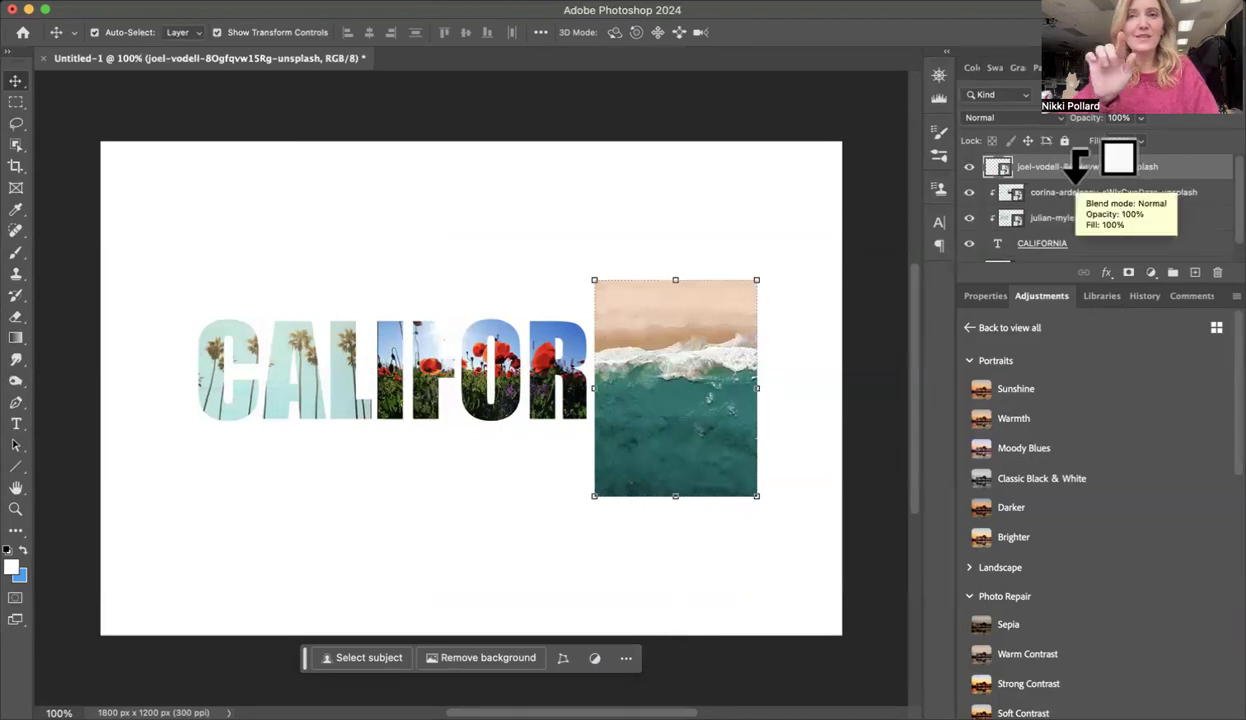
pyautogui.keyDown('alt'); pyautogui.click(1080, 172); pyautogui.keyUp('alt')
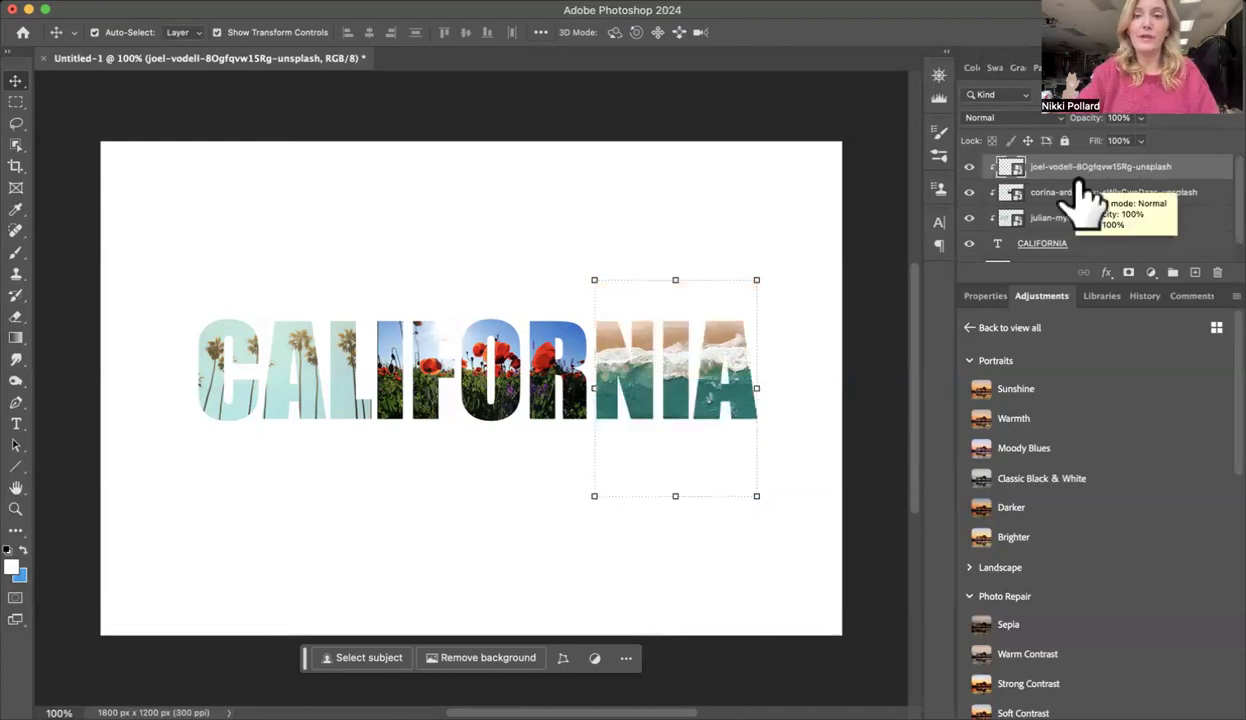
pyautogui.click(460, 532)
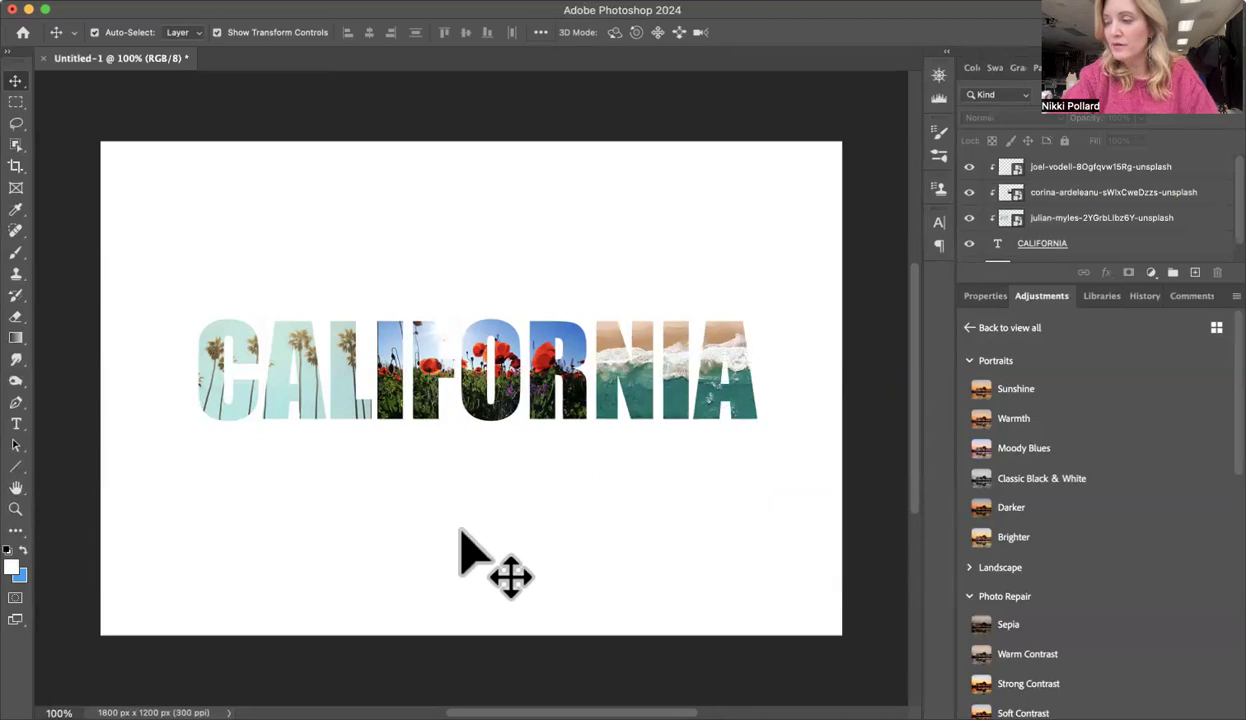
# Select the CALIFORNIA text layer and highlight all of its text for editing.
pyautogui.click(1040, 244)
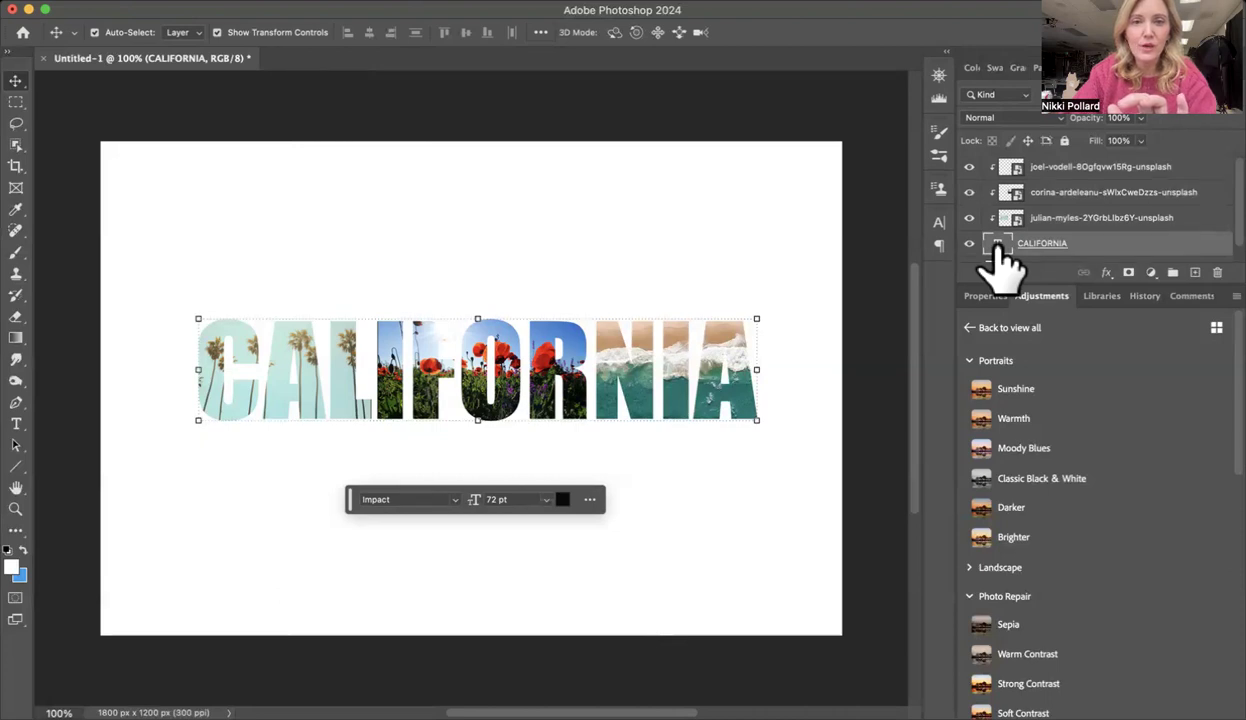
pyautogui.doubleClick(998, 248)
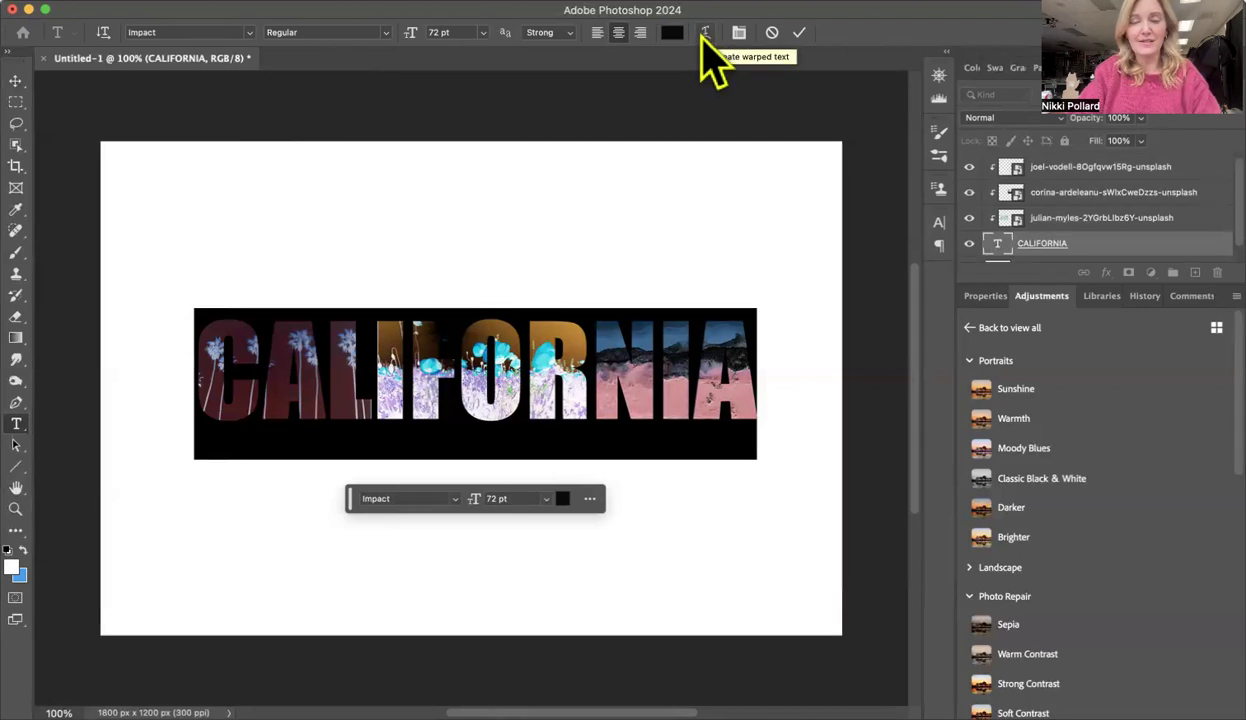
# Apply a Rise warp with a +29% bend to the CALIFORNIA text.
pyautogui.click(705, 34)
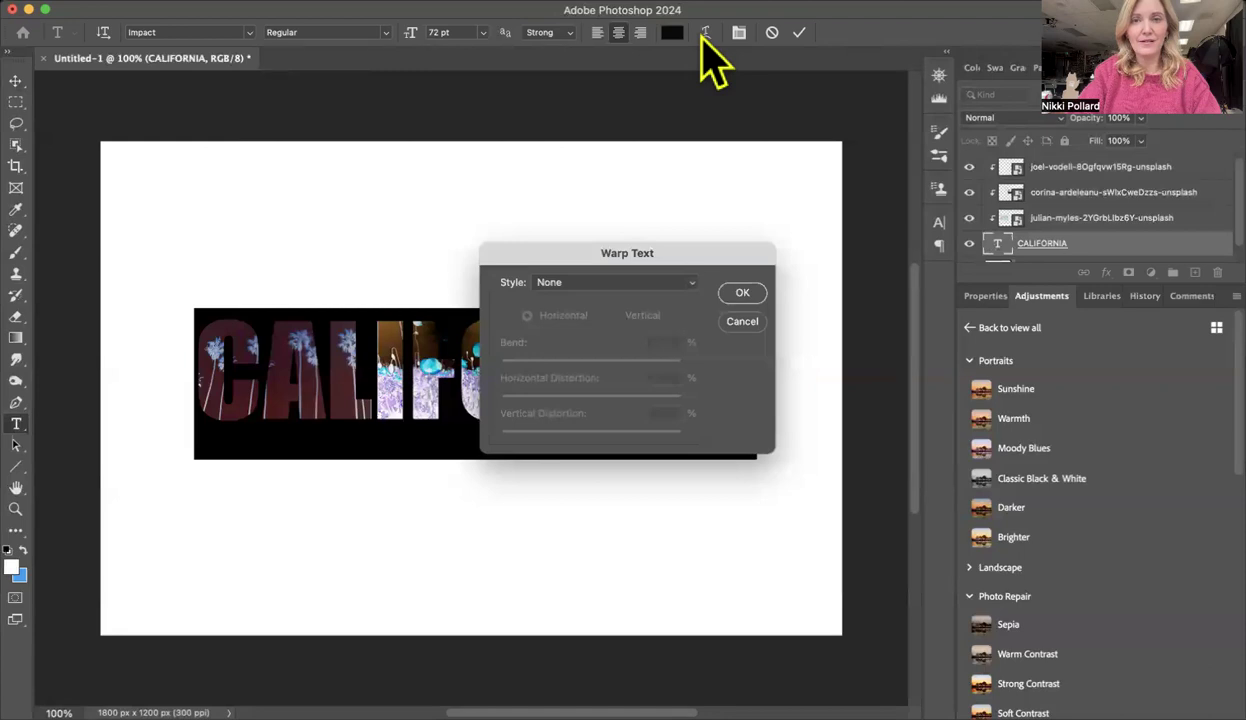
pyautogui.click(693, 287)
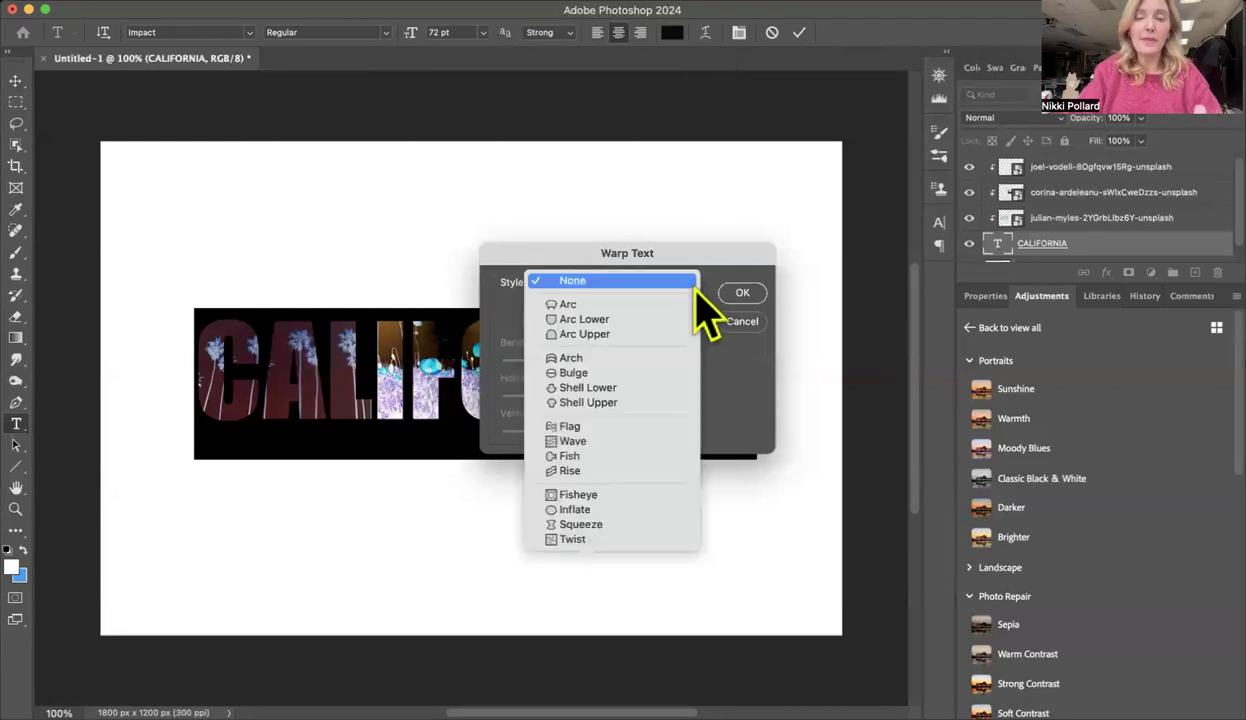
pyautogui.click(570, 471)
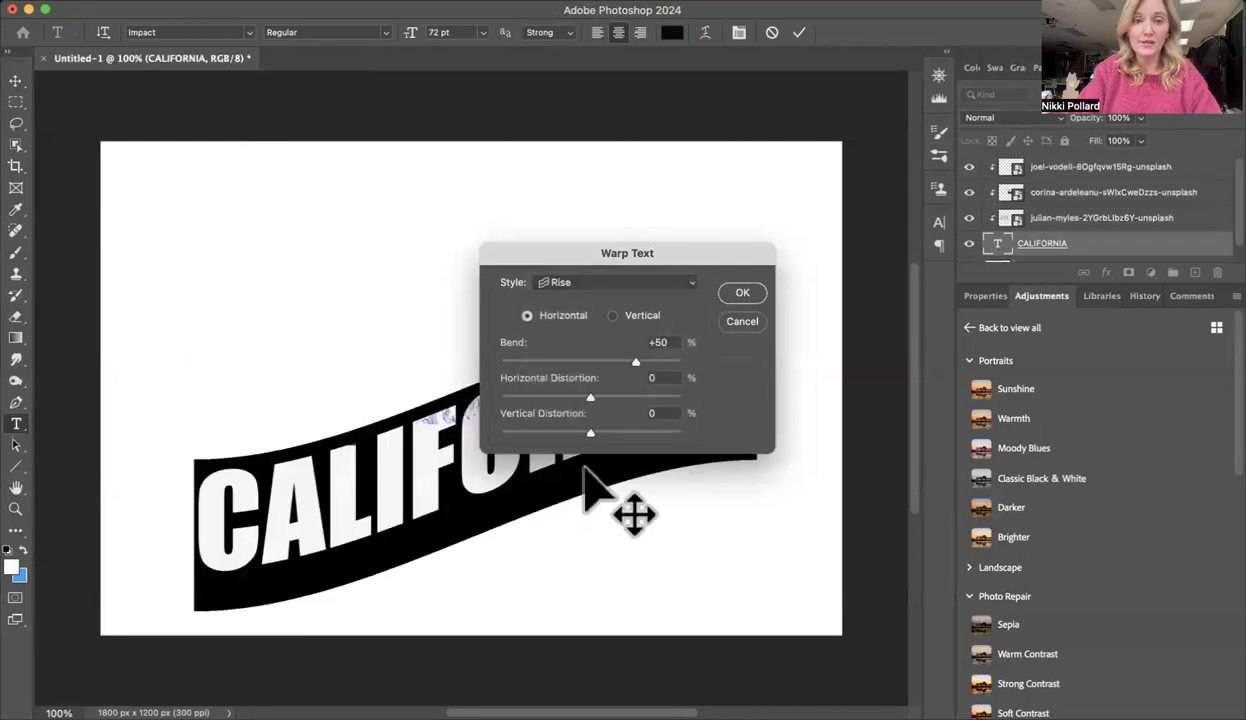
pyautogui.moveTo(636, 361); pyautogui.dragTo(617, 362)
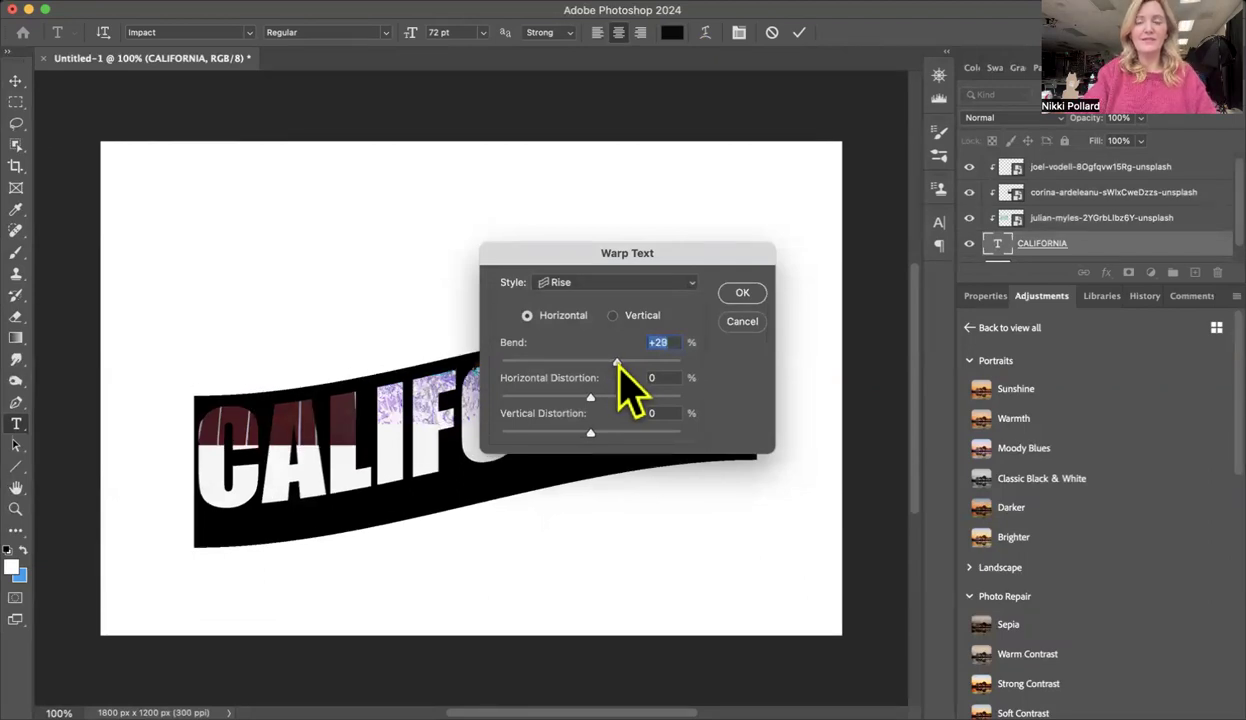
pyautogui.click(754, 294)
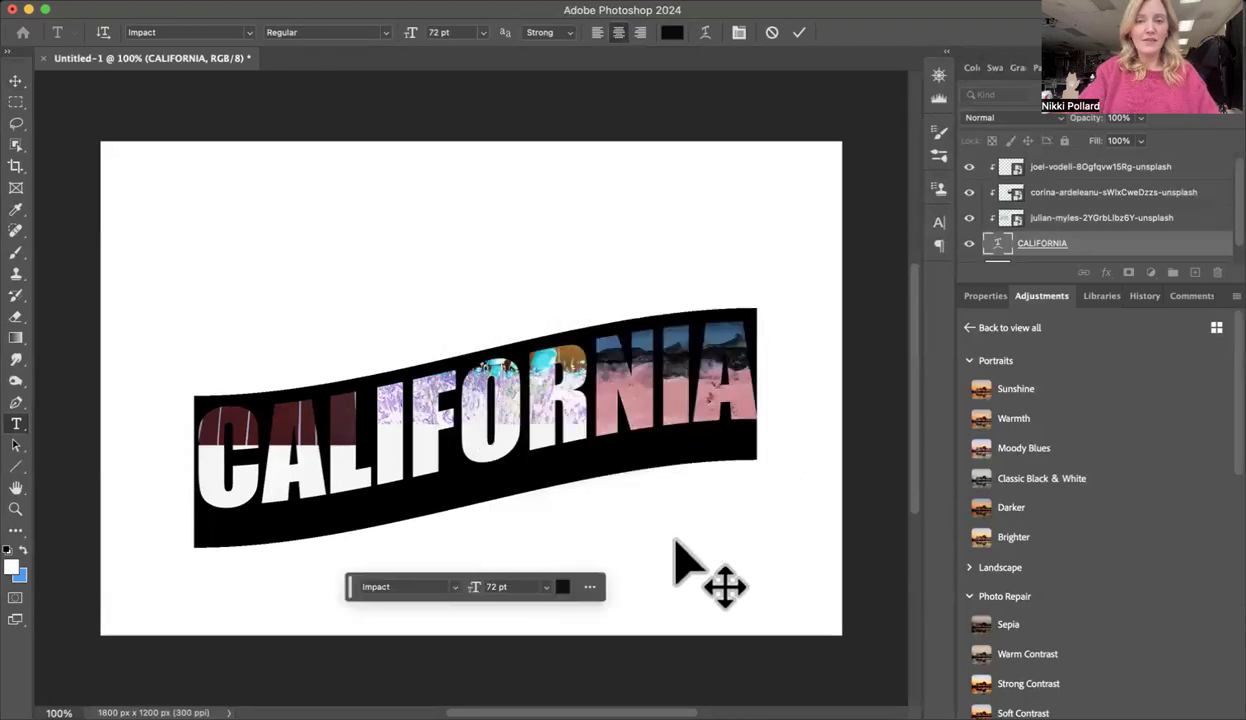
# Commit the text edit, then move the poppy photo into the middle letters, rotating it about -9° and enlarging it.
pyautogui.click(619, 410)
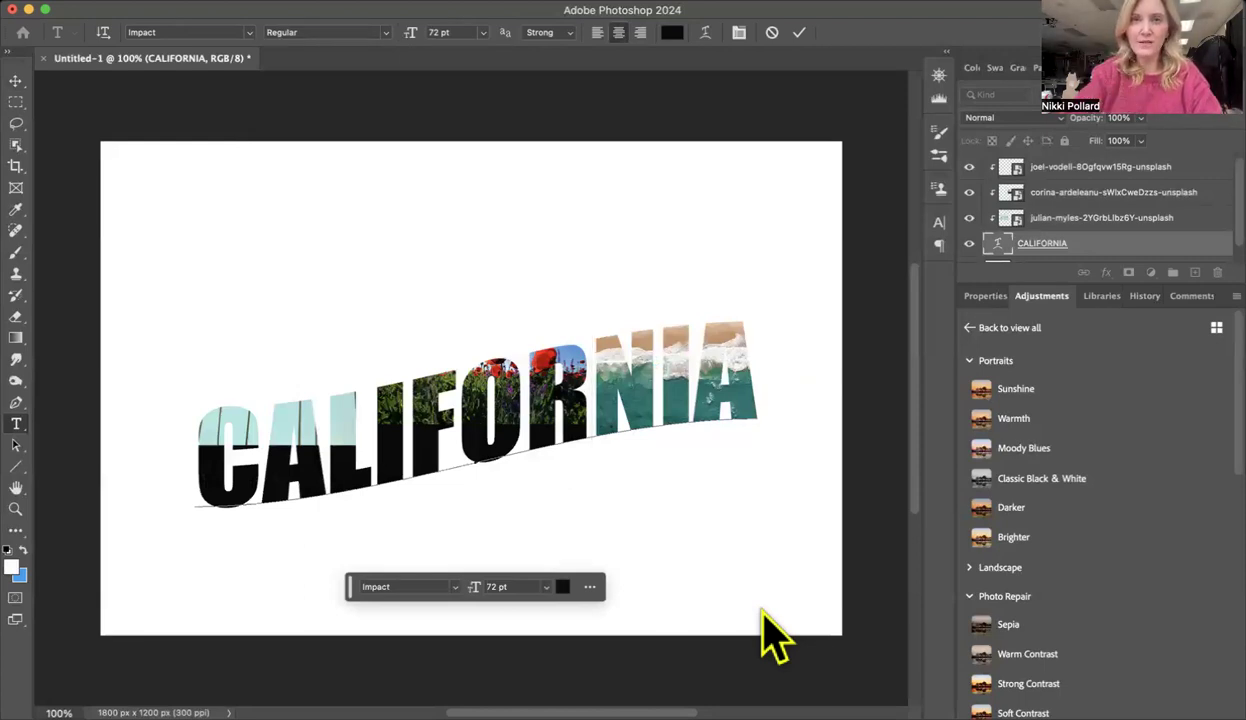
pyautogui.click(1095, 168)
pyautogui.press('v')
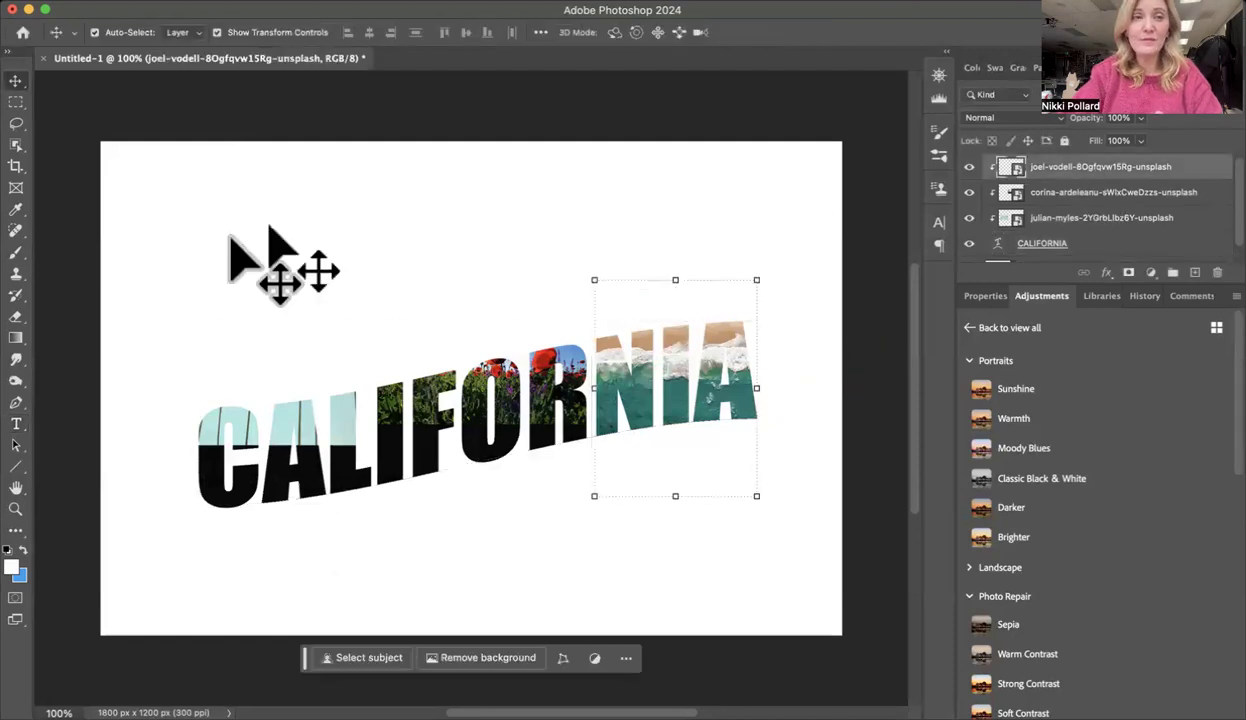
pyautogui.click(1112, 195)
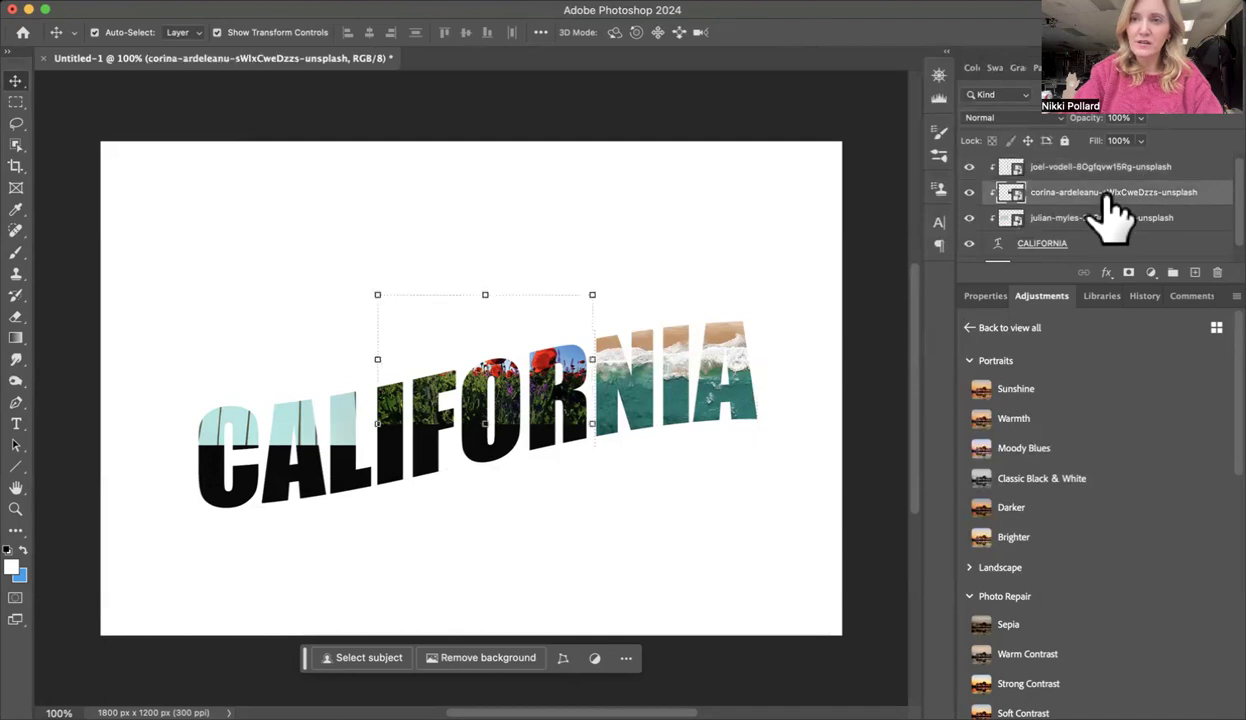
pyautogui.moveTo(566, 372); pyautogui.dragTo(598, 431)
pyautogui.moveTo(392, 508); pyautogui.dragTo(372, 521)
pyautogui.press('Return')
# Move the palm photo down so the palms fill CAL.
pyautogui.click(1135, 220)
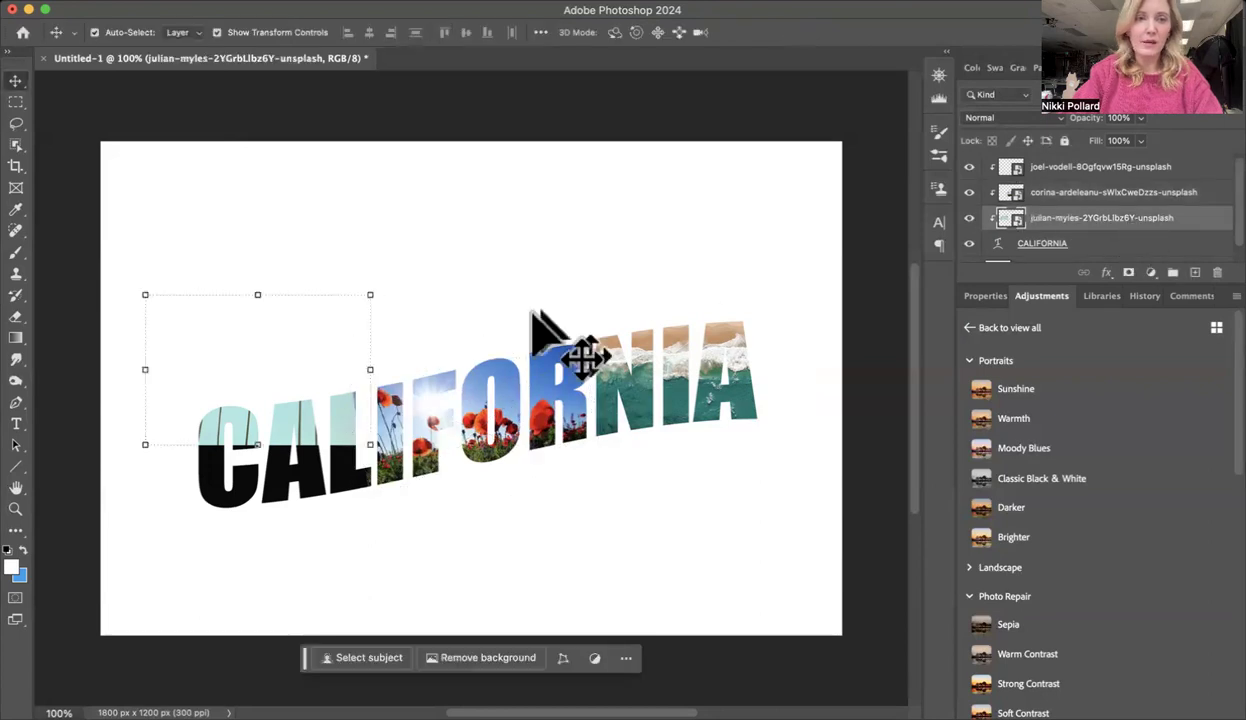
pyautogui.moveTo(297, 306); pyautogui.dragTo(279, 400)
pyautogui.click(678, 537)
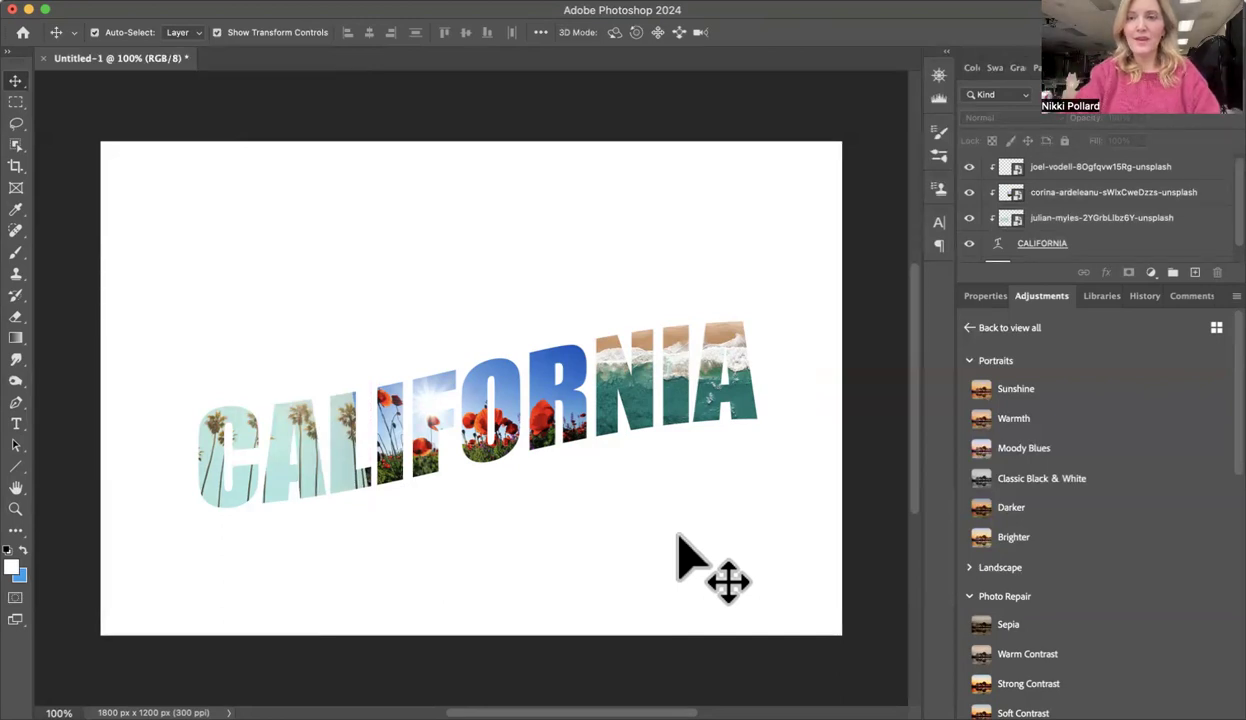
# Add a 13 px black Stroke layer style to the CALIFORNIA text layer.
pyautogui.click(1032, 245)
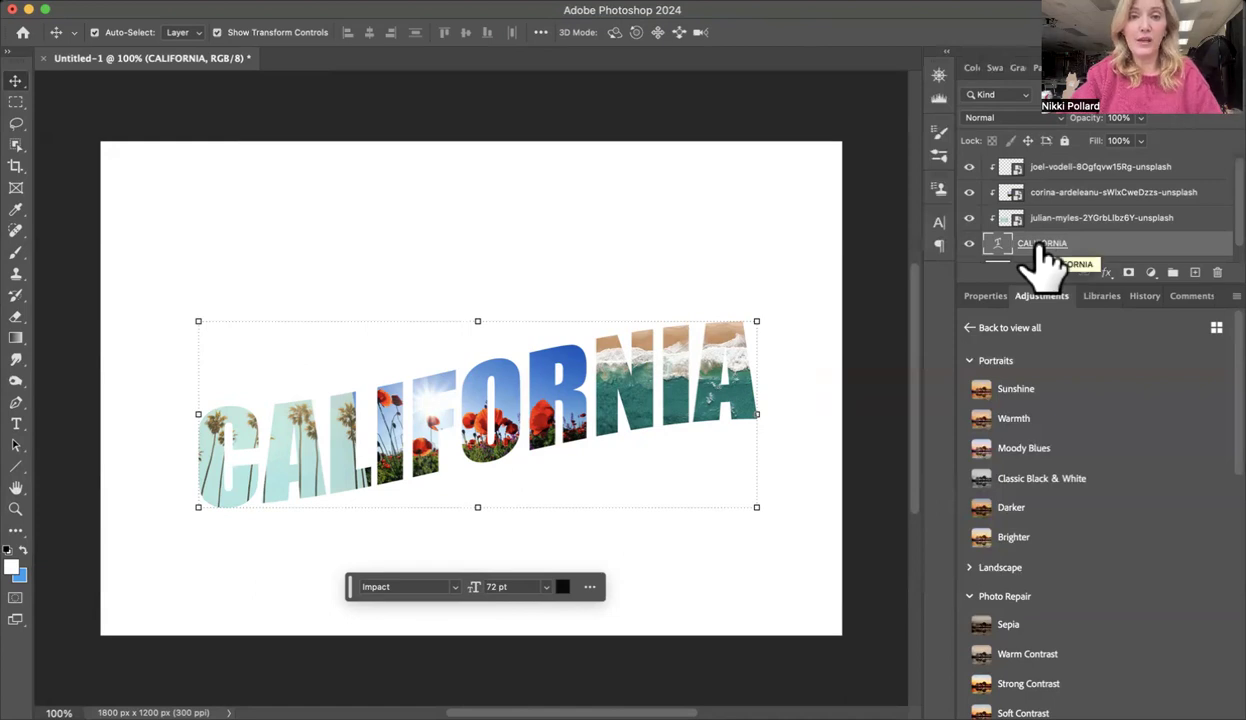
pyautogui.click(1106, 274)
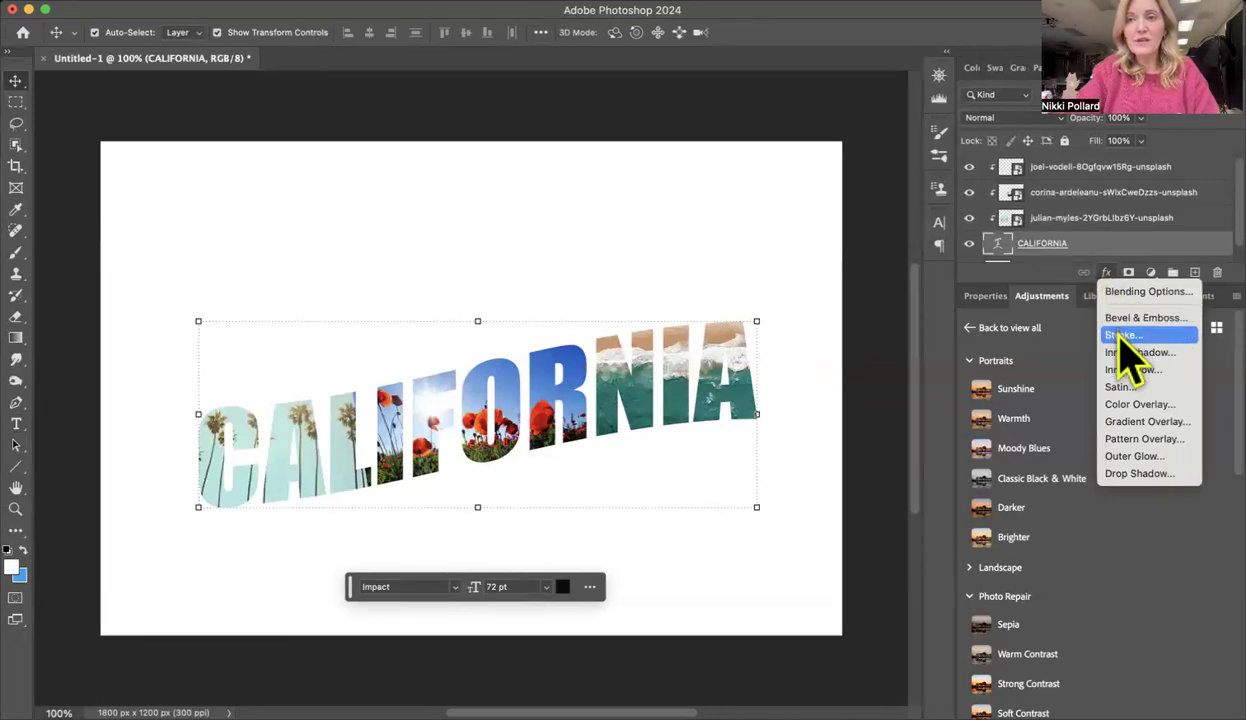
pyautogui.click(1122, 337)
pyautogui.moveTo(823, 298); pyautogui.dragTo(817, 98)
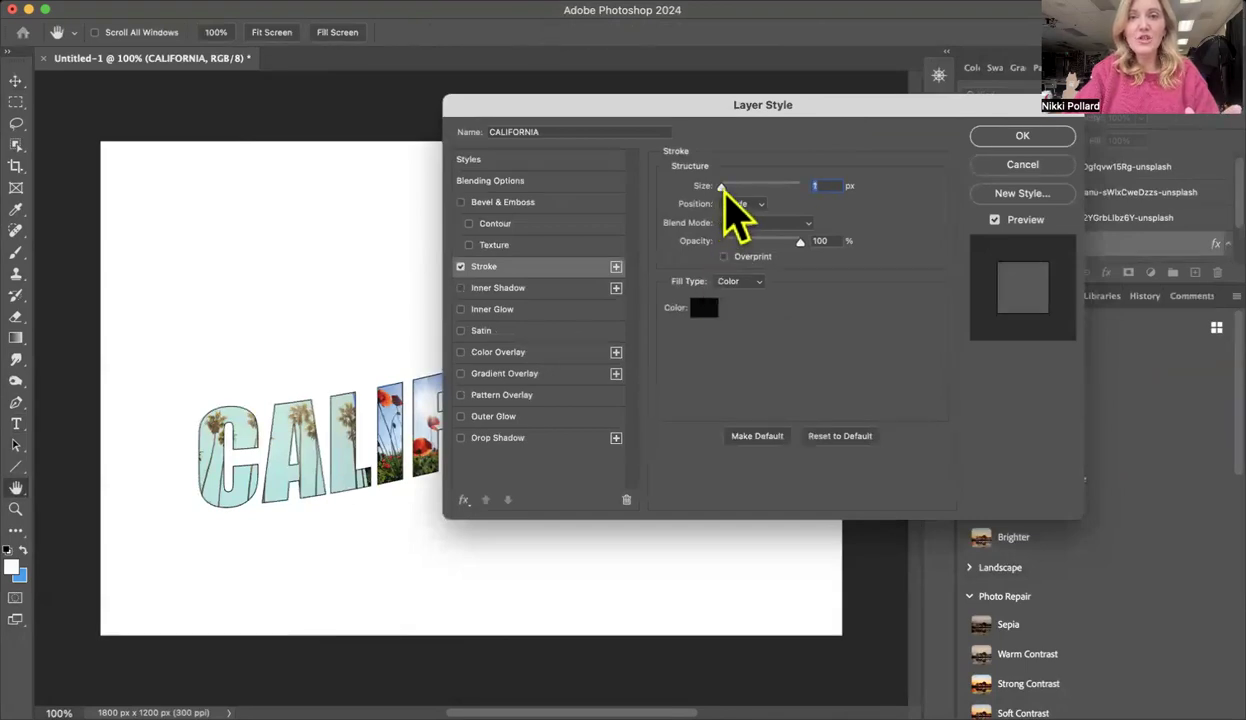
pyautogui.moveTo(721, 187)
pyautogui.mouseDown()
pyautogui.moveTo(738, 188)
pyautogui.moveTo(723, 188)
pyautogui.mouseUp()
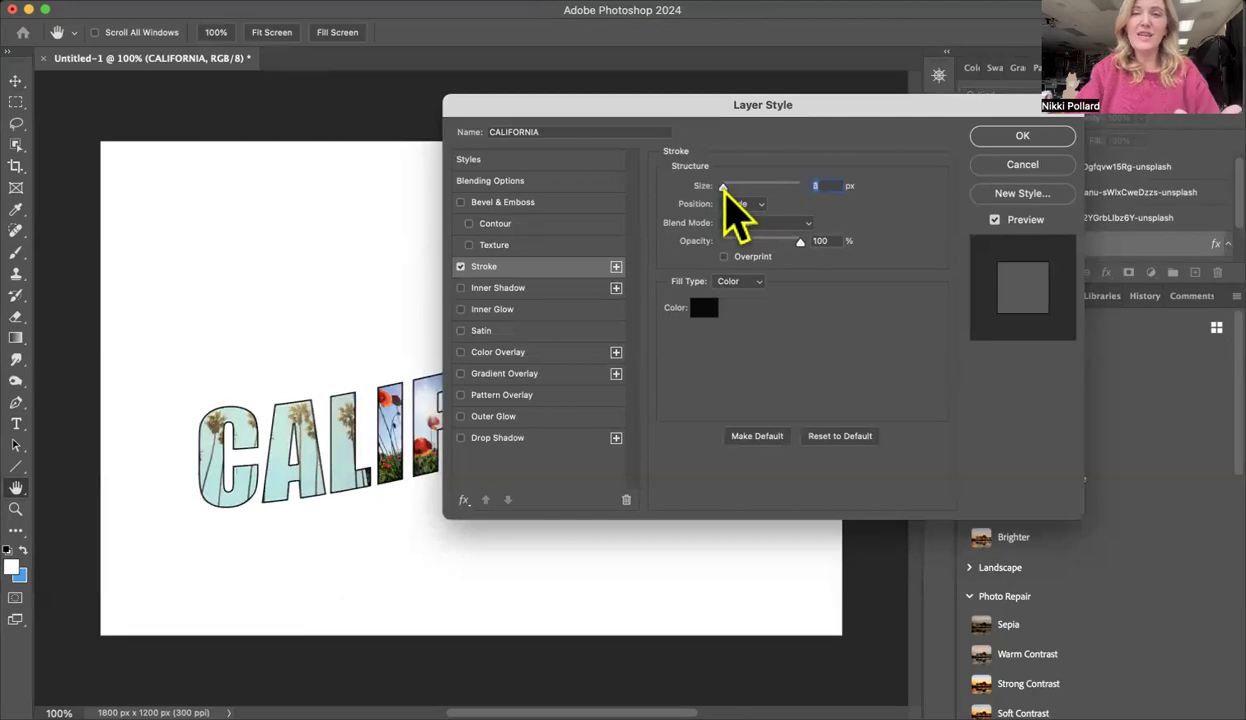
pyautogui.moveTo(723, 188); pyautogui.dragTo(723, 188)
pyautogui.click(1022, 135)
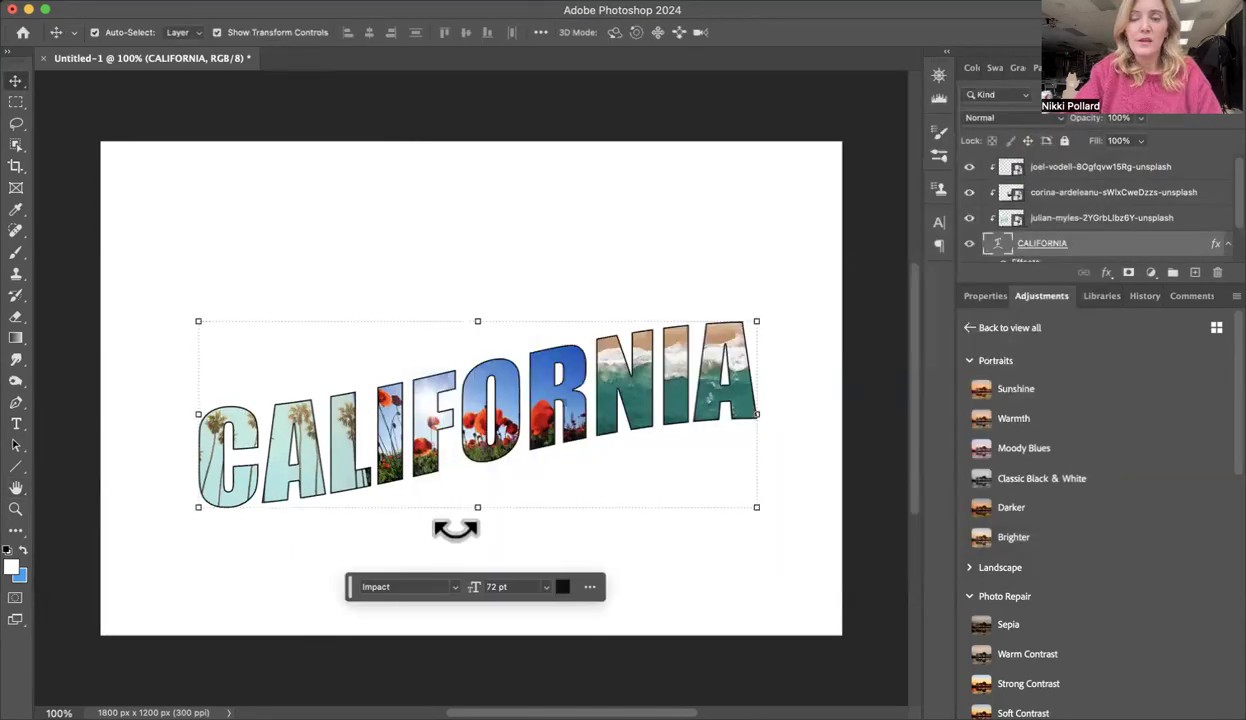
# Place the aged paper image into the document as an embedded layer.
pyautogui.click(790, 255)
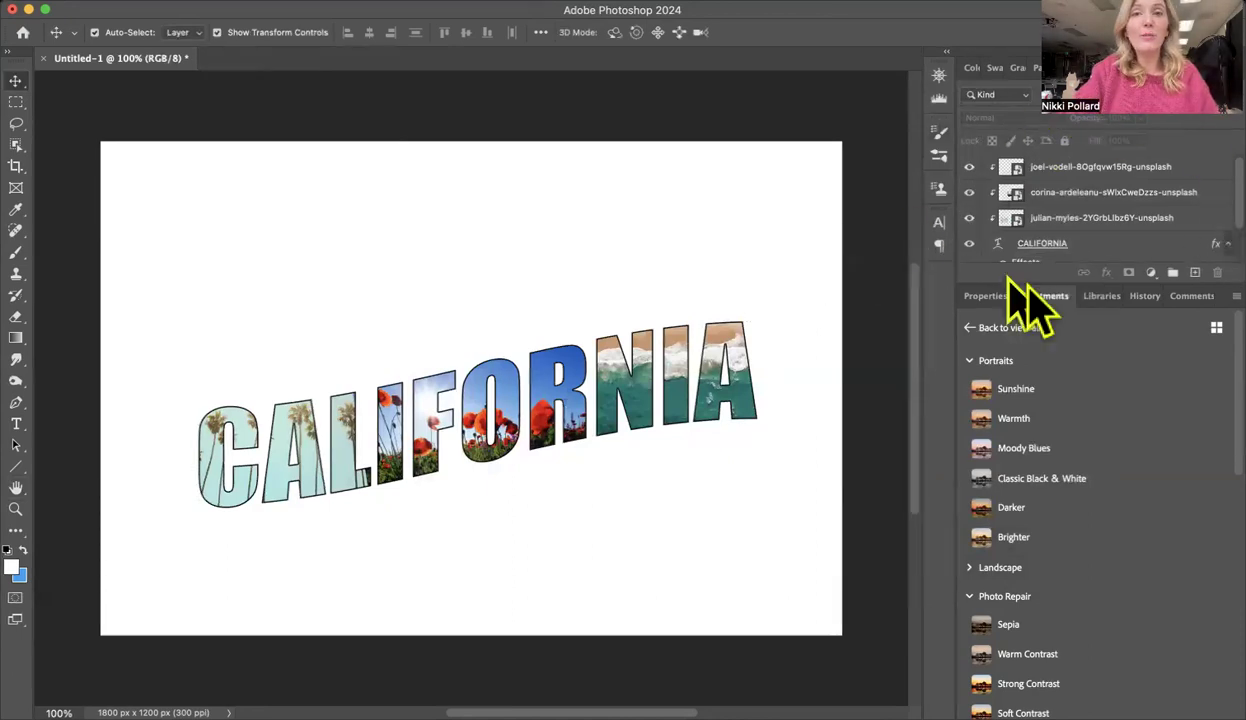
pyautogui.click(1195, 272)
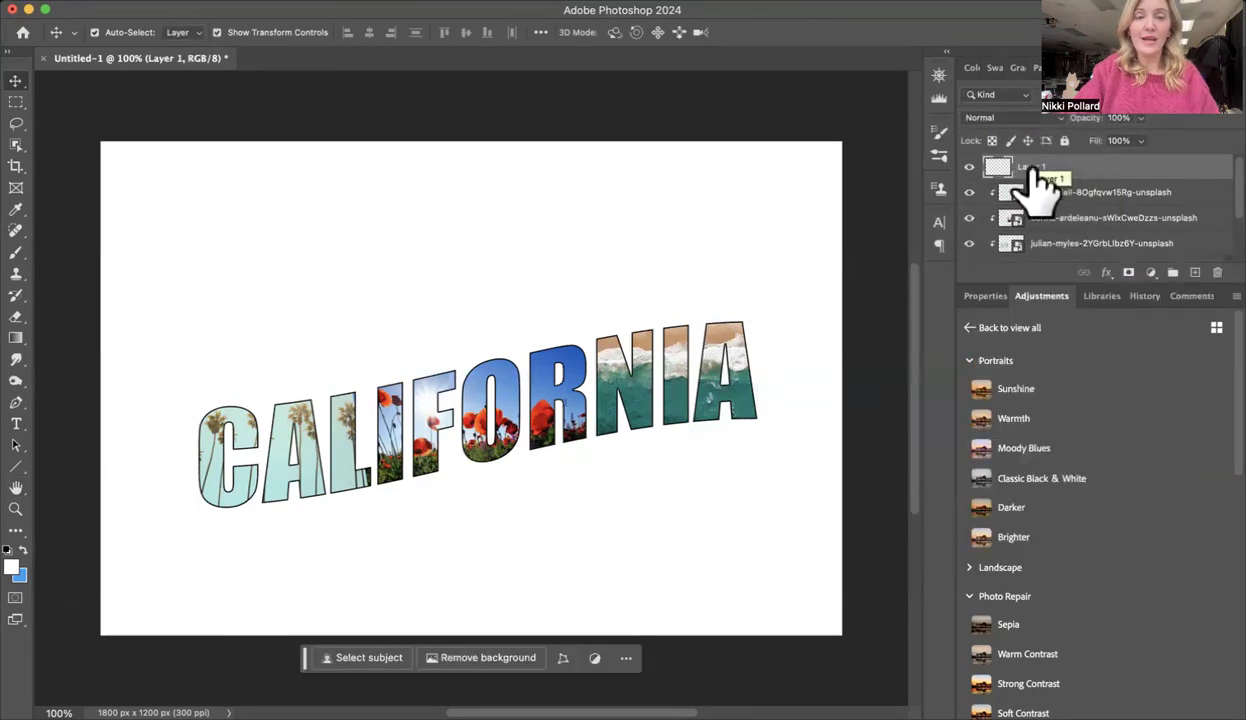
pyautogui.click(180, 2)
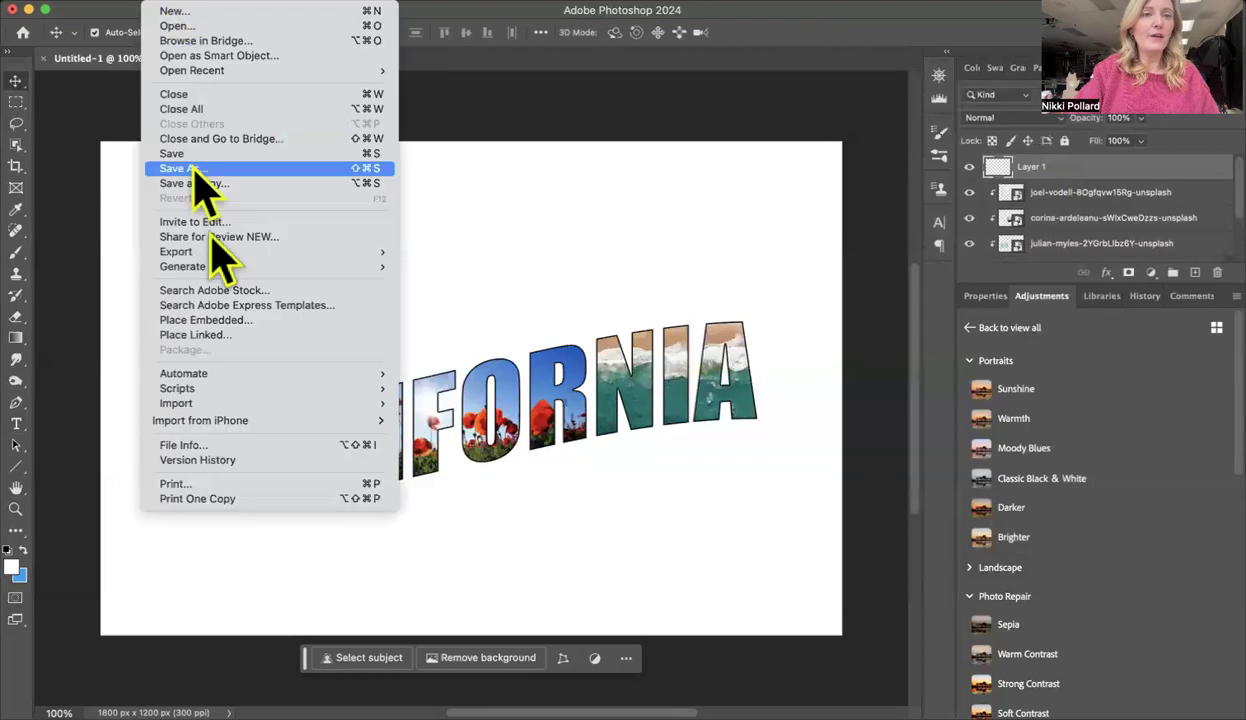
pyautogui.click(215, 320)
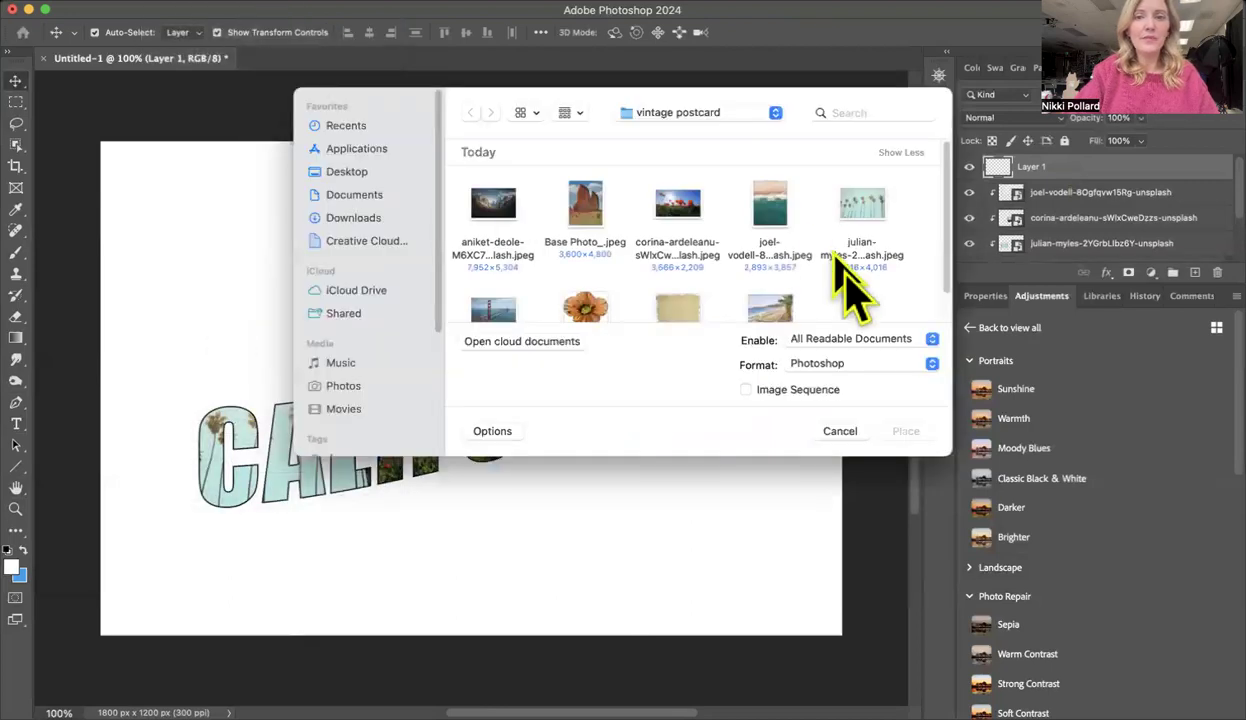
pyautogui.click(678, 308)
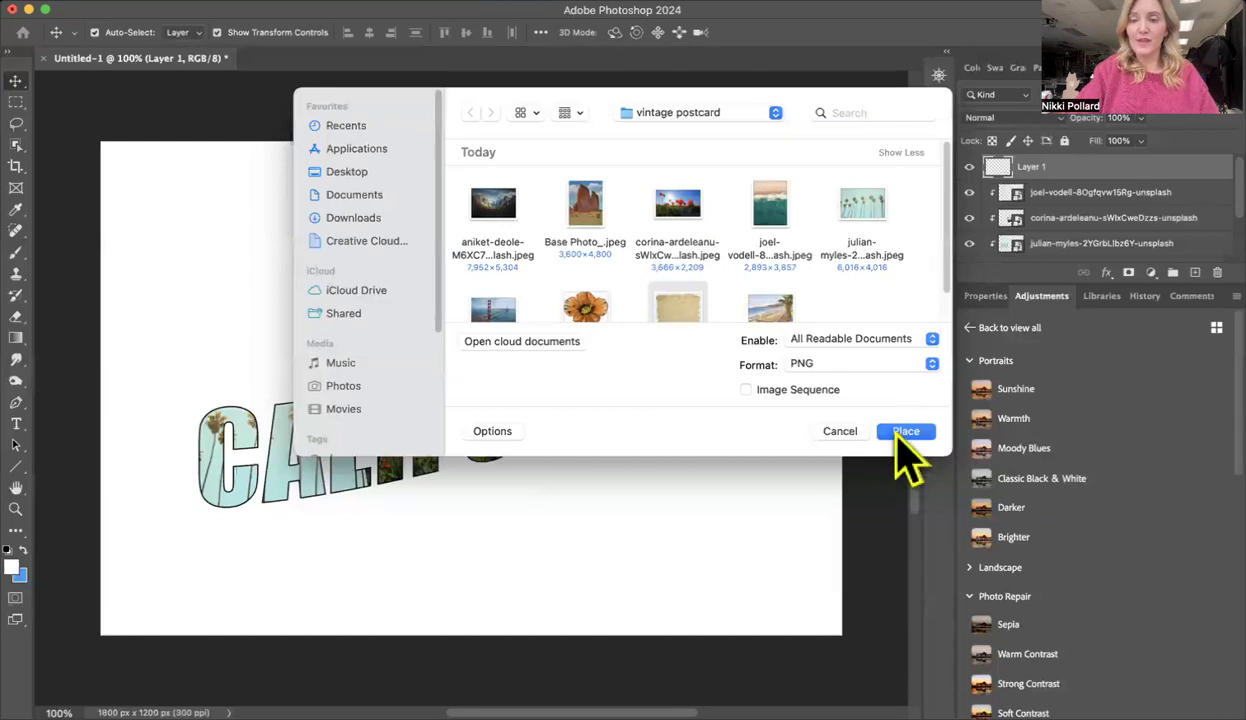
pyautogui.click(897, 431)
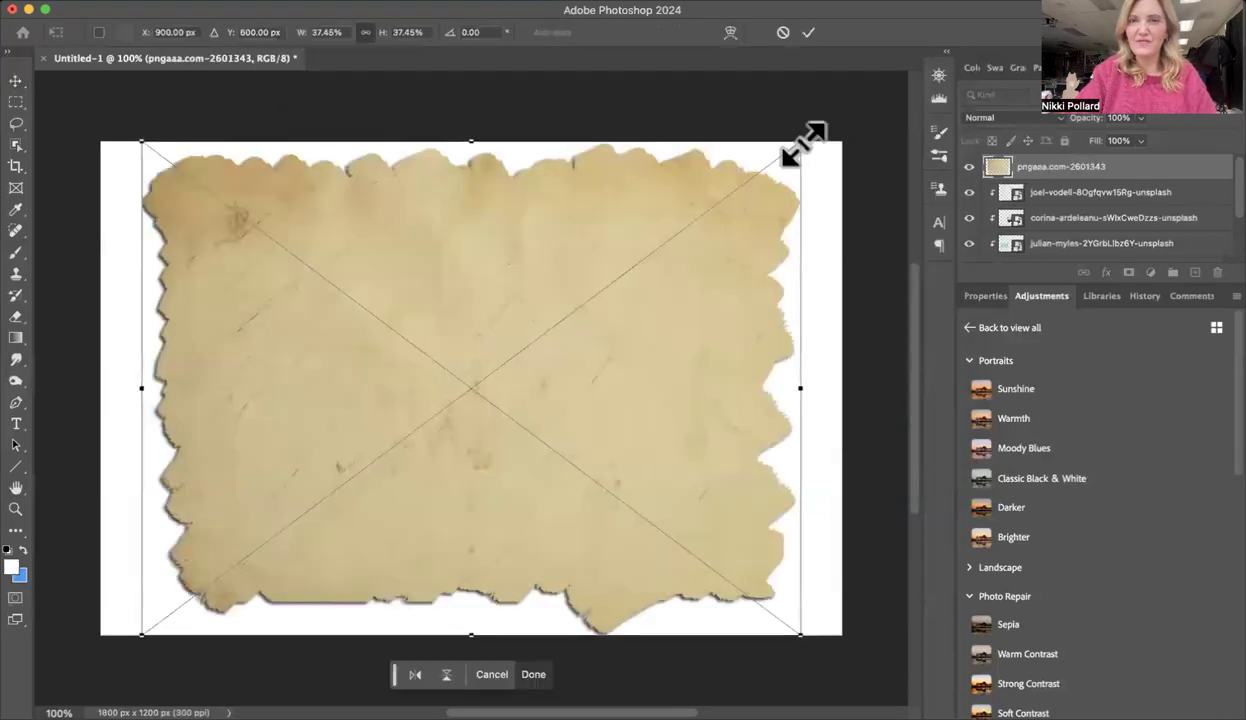
# Scale the paper to cover the whole canvas and move its layer beneath CALIFORNIA.
pyautogui.moveTo(800, 143); pyautogui.dragTo(1065, 117)
pyautogui.press('super+minus')
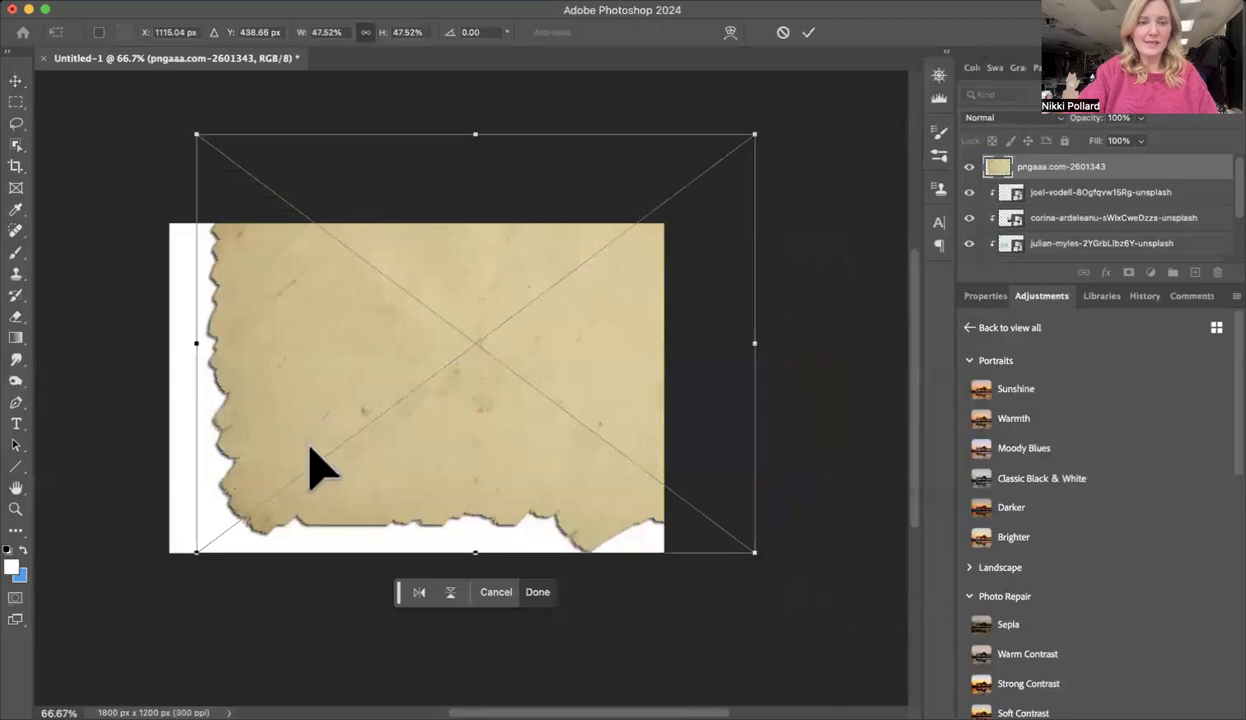
pyautogui.moveTo(197, 551); pyautogui.dragTo(113, 612)
pyautogui.moveTo(1098, 172); pyautogui.dragTo(1100, 266)
pyautogui.moveTo(1140, 217); pyautogui.dragTo(1145, 250)
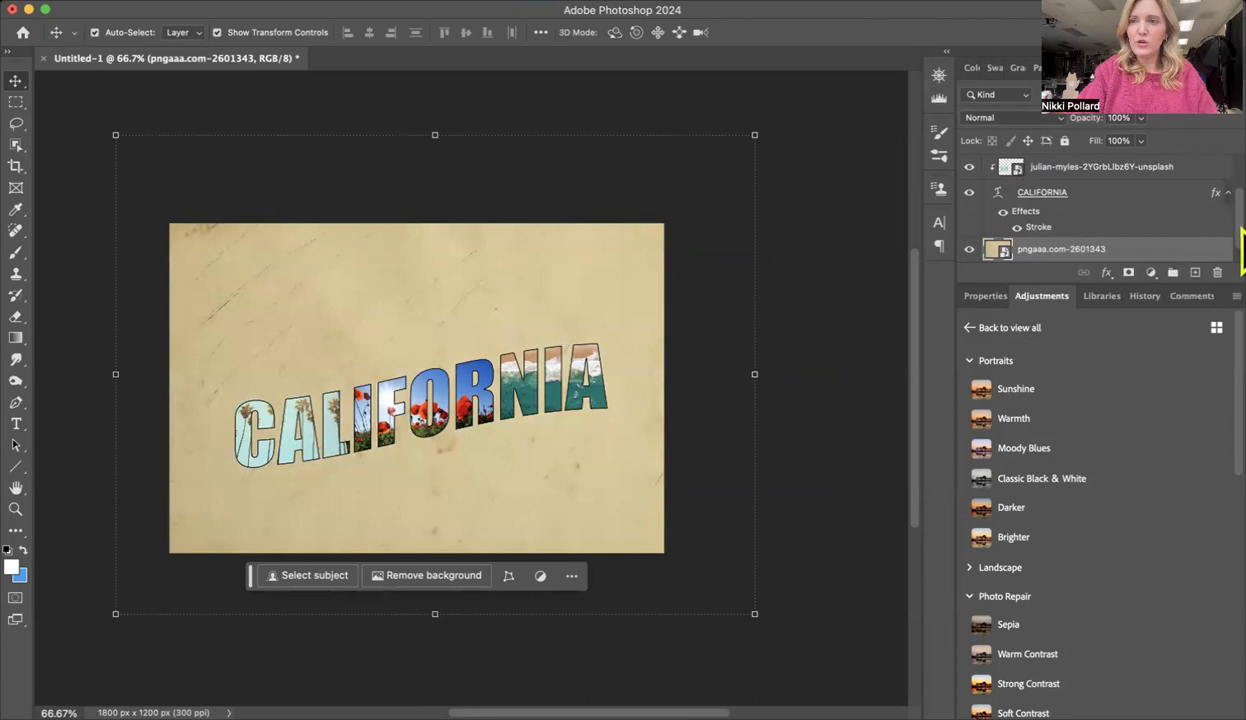
pyautogui.scroll(-1, 1090, 210)
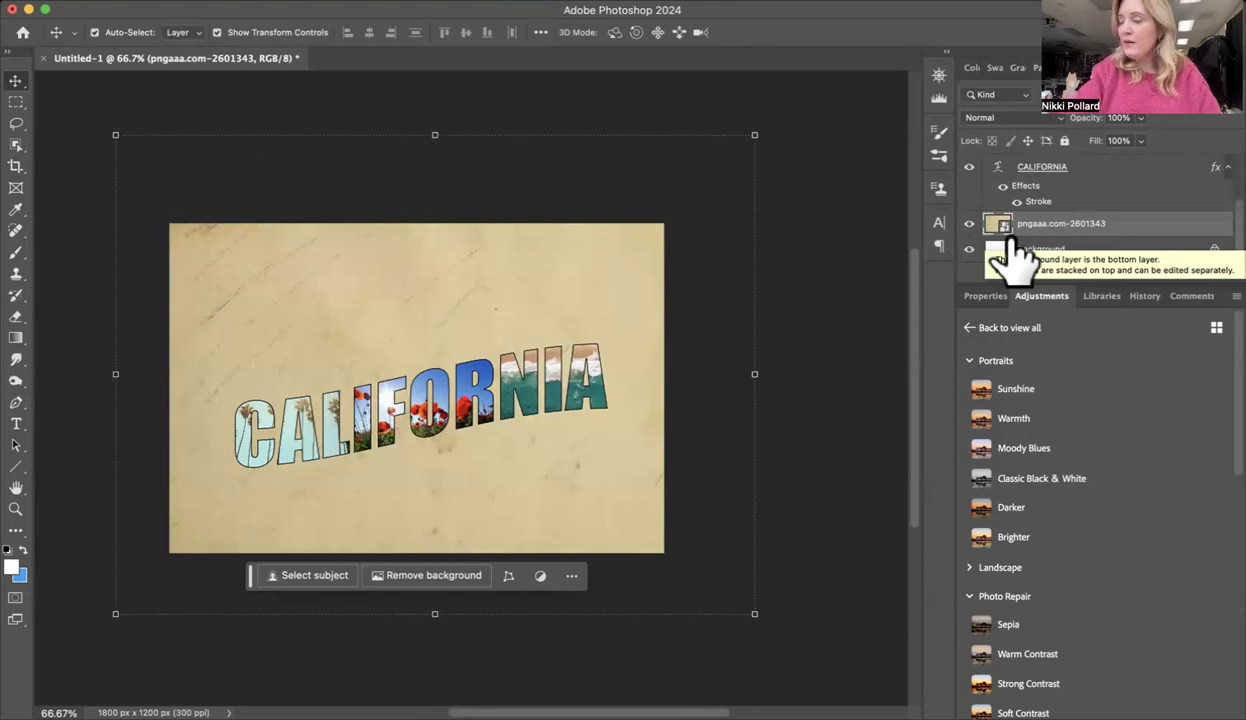
# Place vintage_beach.jpeg into the document as an embedded layer.
pyautogui.click(667, 681)
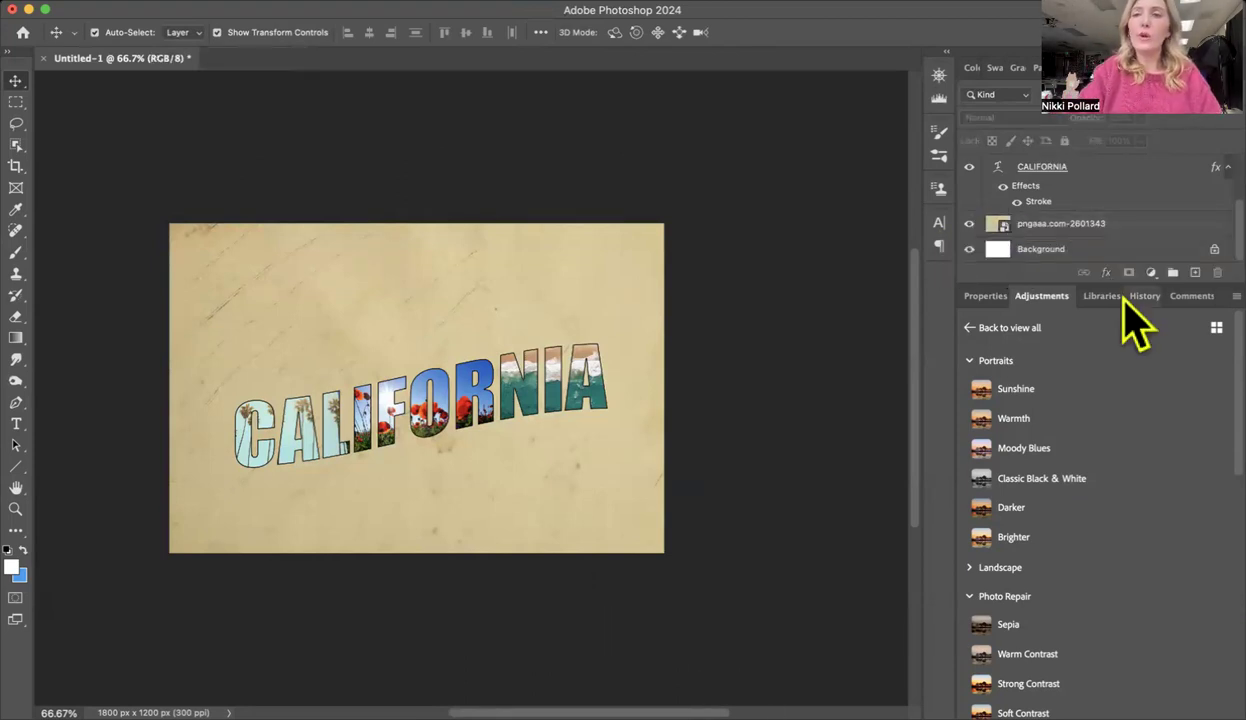
pyautogui.click(1195, 272)
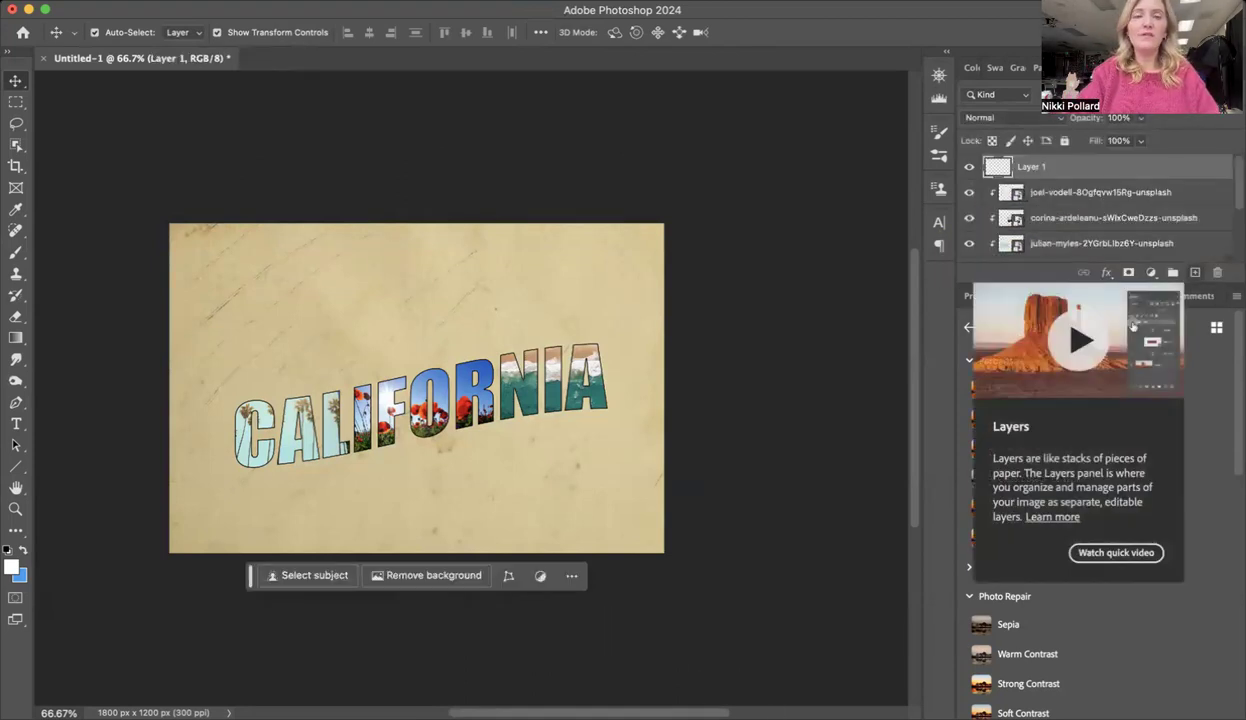
pyautogui.click(163, 1)
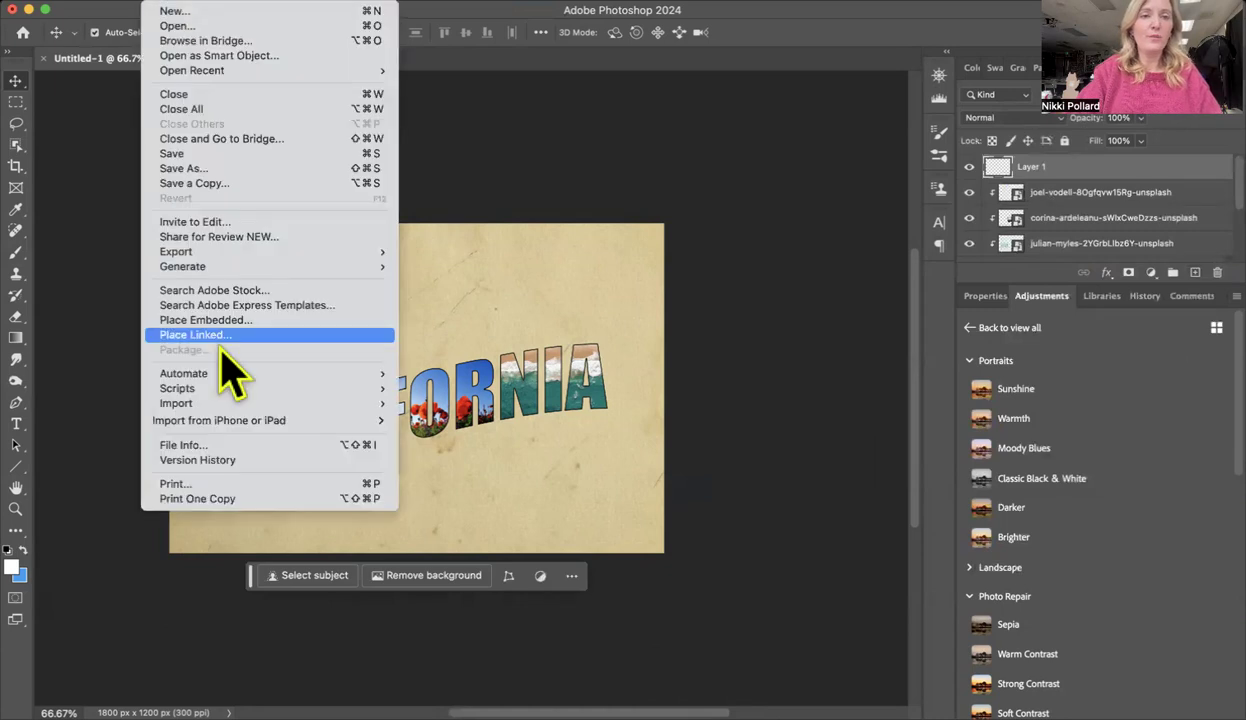
pyautogui.click(218, 324)
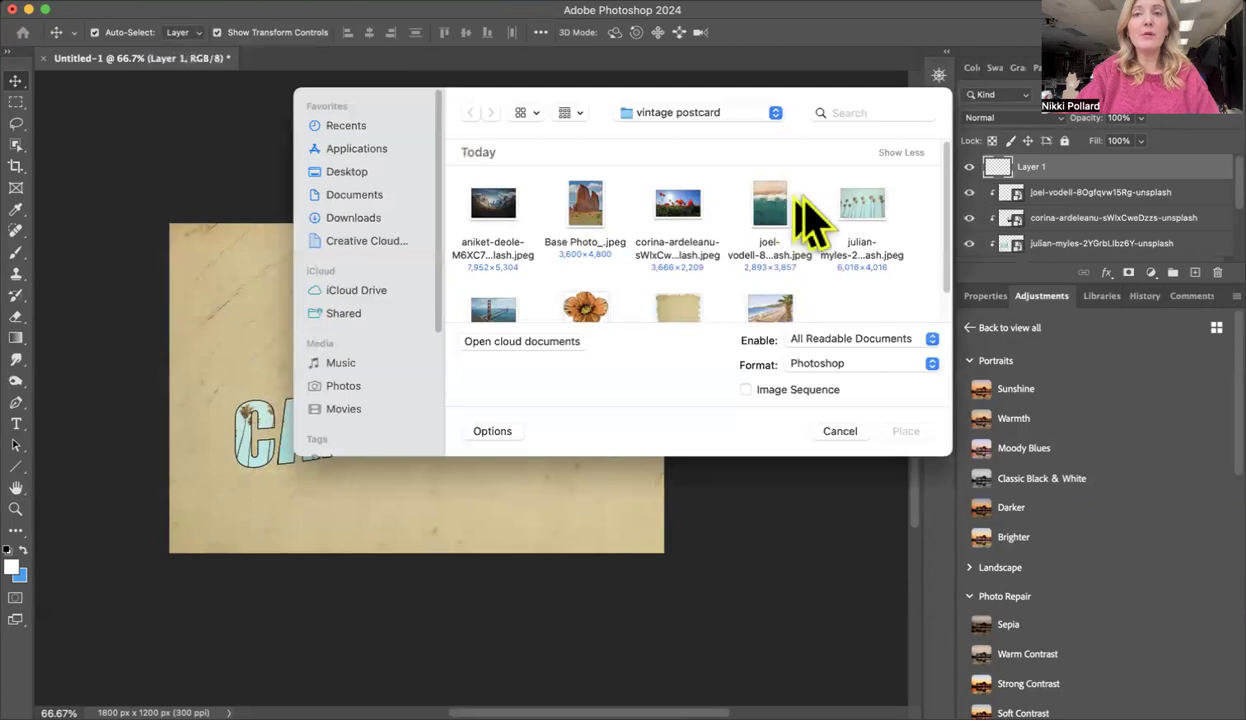
pyautogui.scroll(-2, 872, 280)
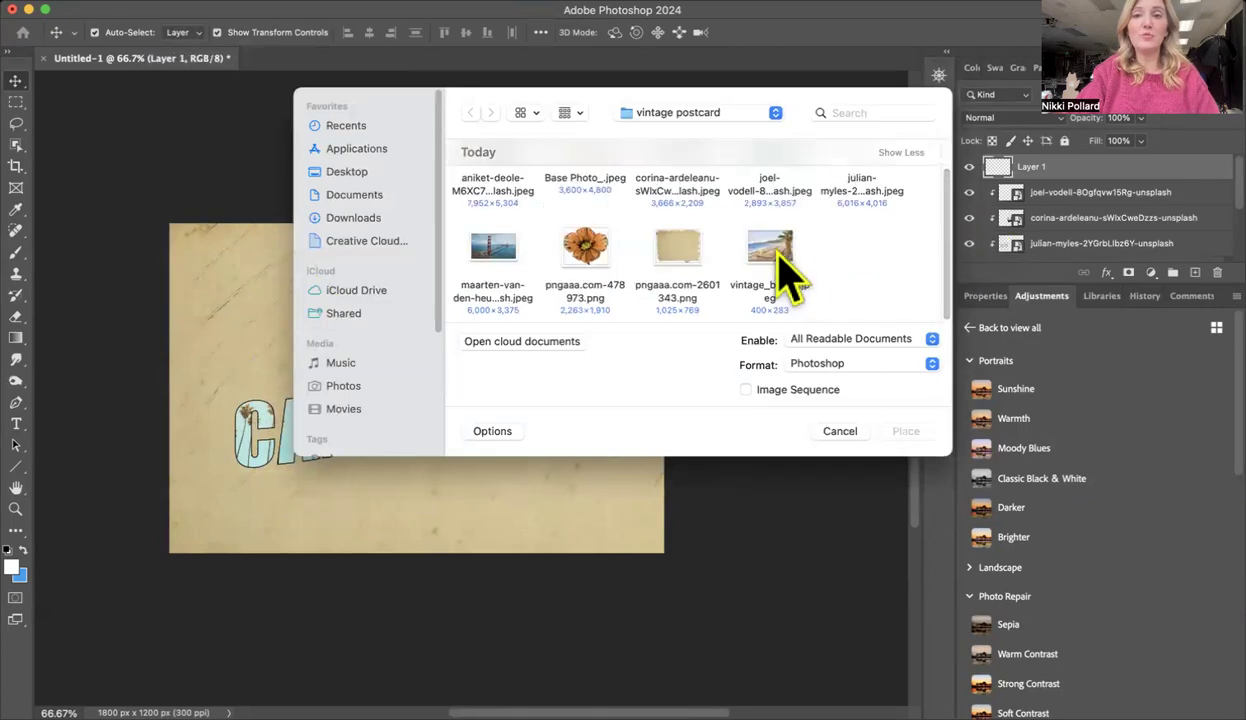
pyautogui.click(780, 260)
pyautogui.click(904, 432)
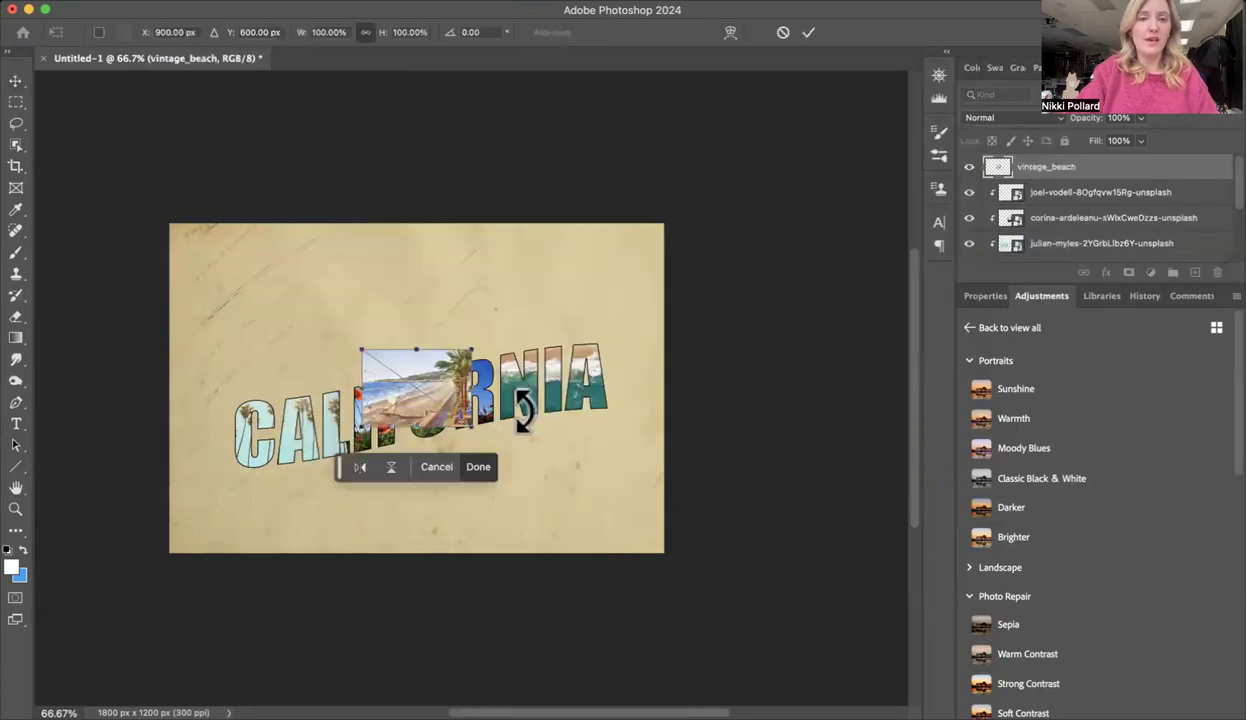
# Enlarge the beach image to about 391%, tilt it slightly, and move its layer lower.
pyautogui.moveTo(492, 330); pyautogui.dragTo(690, 245)
pyautogui.moveTo(364, 440); pyautogui.dragTo(192, 541)
pyautogui.moveTo(672, 512); pyautogui.dragTo(662, 523)
pyautogui.moveTo(1126, 172); pyautogui.dragTo(1122, 250)
# Drop the vintage_beach layer below CALIFORNIA and set its opacity to 39%.
pyautogui.scroll(-3, 1238, 248)
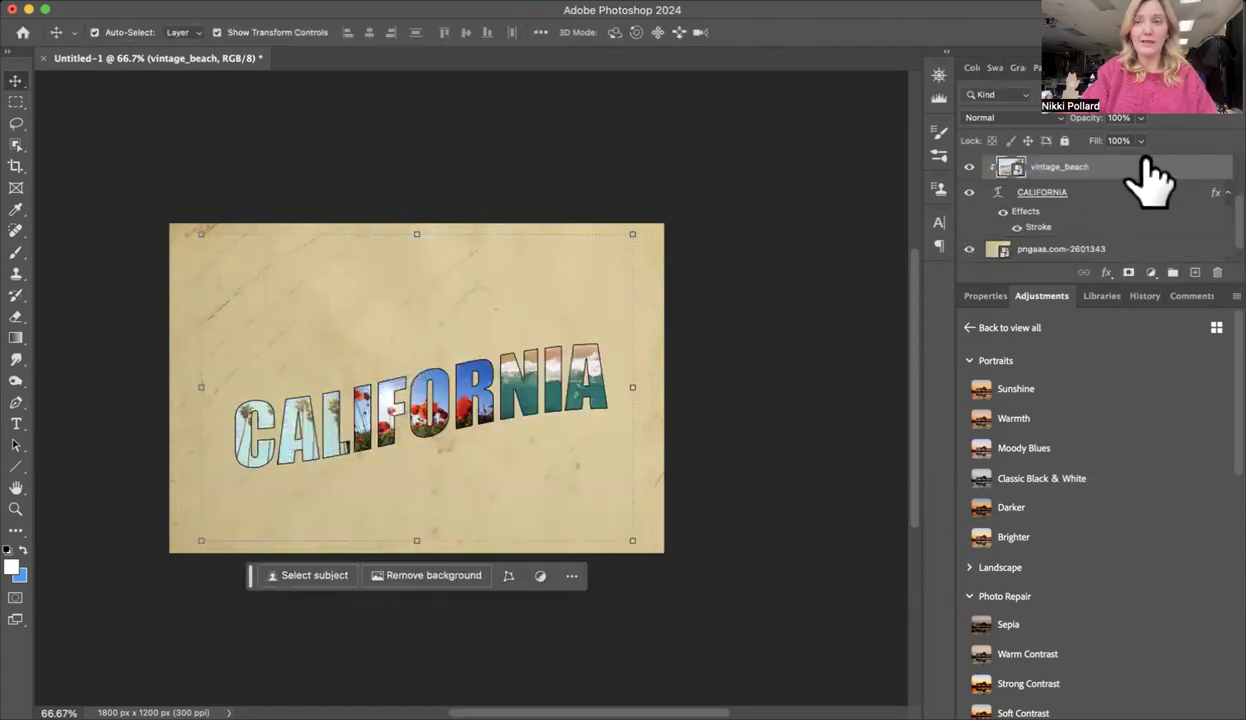
pyautogui.moveTo(1140, 170); pyautogui.dragTo(1155, 243)
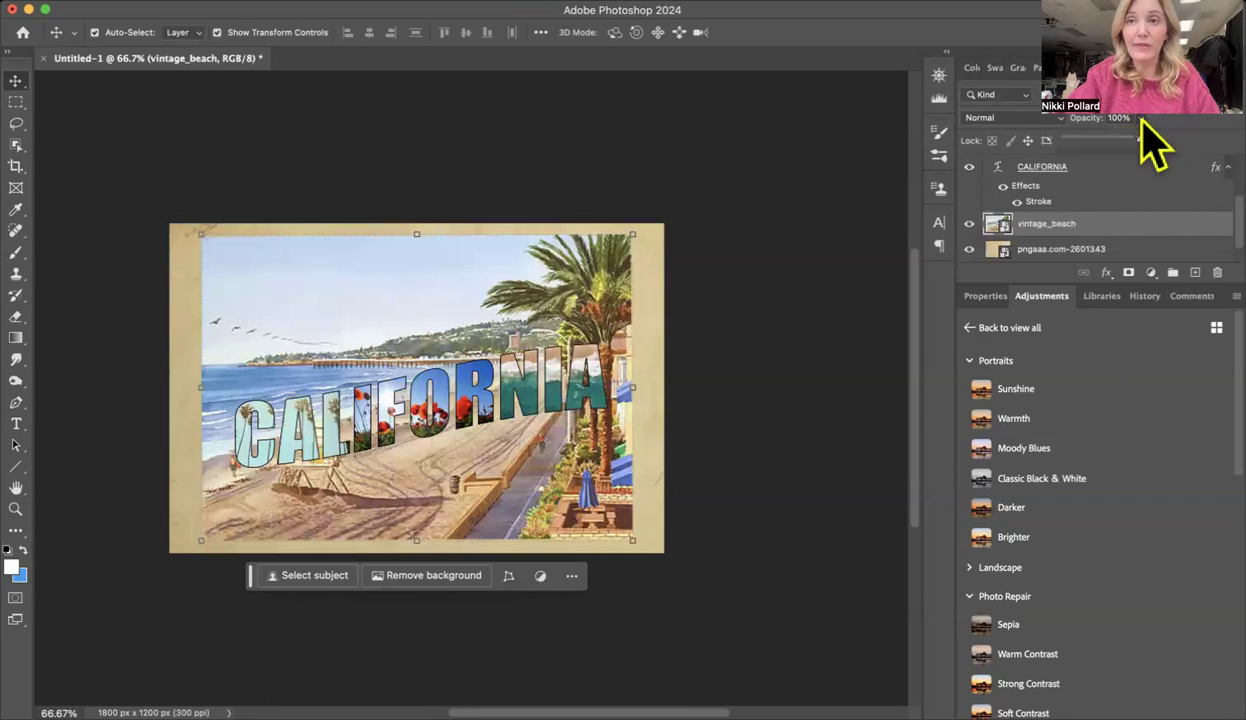
pyautogui.moveTo(1141, 121); pyautogui.dragTo(1094, 139)
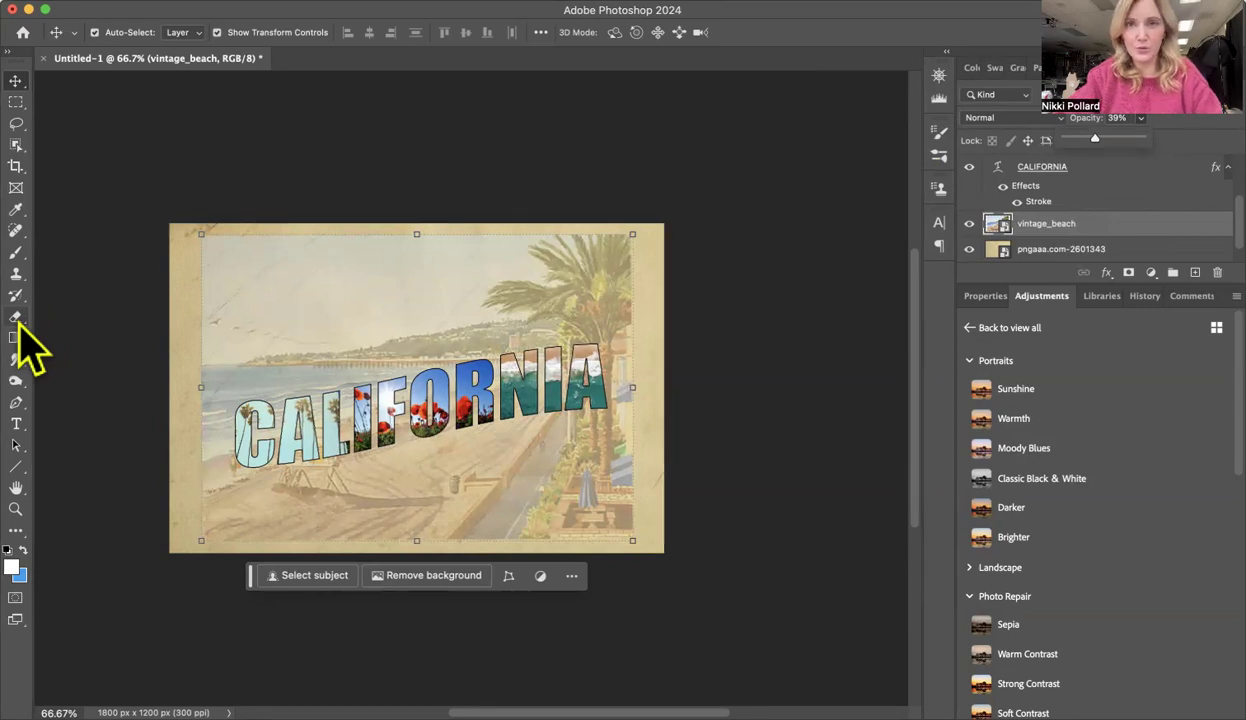
# Choose a spatter brush preset for the Smudge tool and click the vintage_beach image, bringing up the rasterize prompt.
pyautogui.click(16, 320)
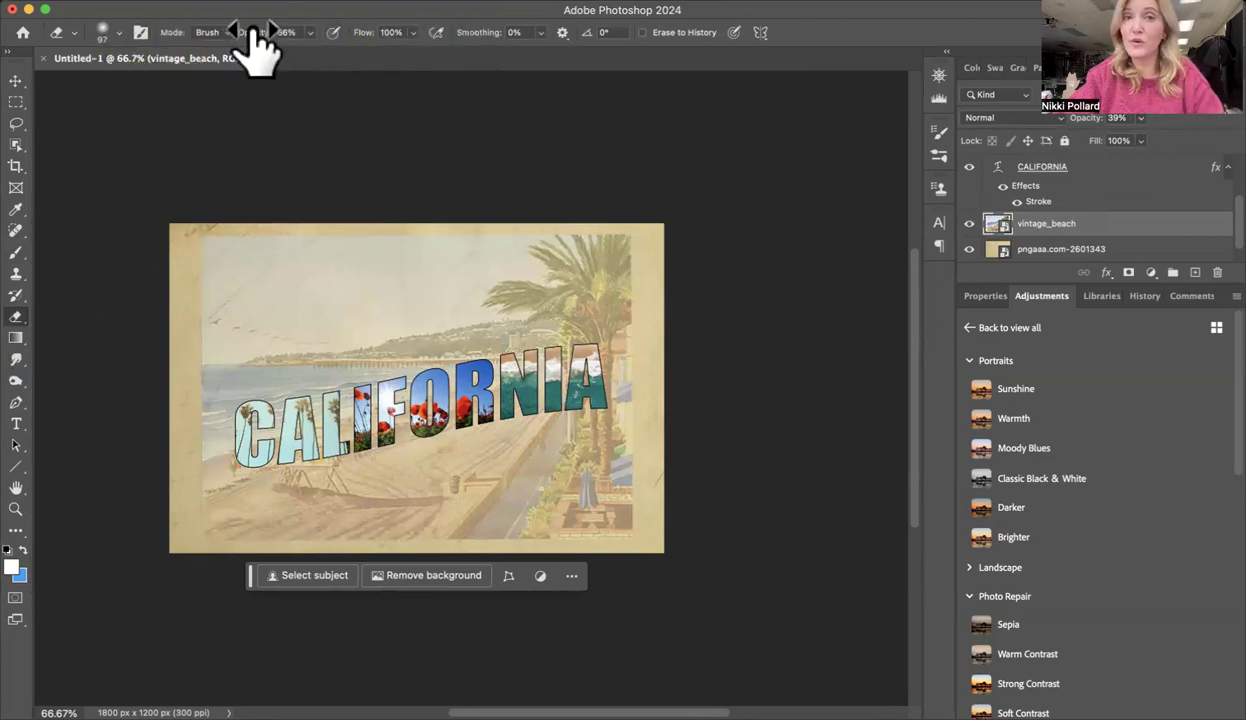
pyautogui.click(119, 33)
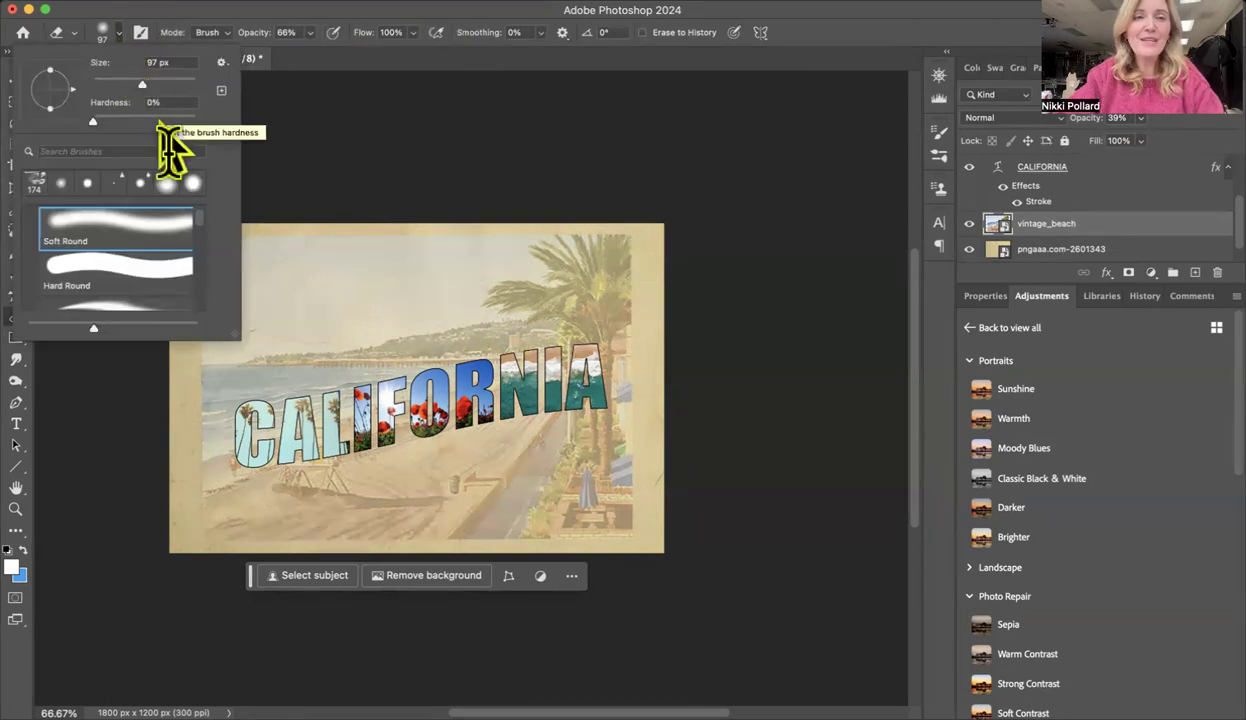
pyautogui.moveTo(201, 218); pyautogui.dragTo(198, 268)
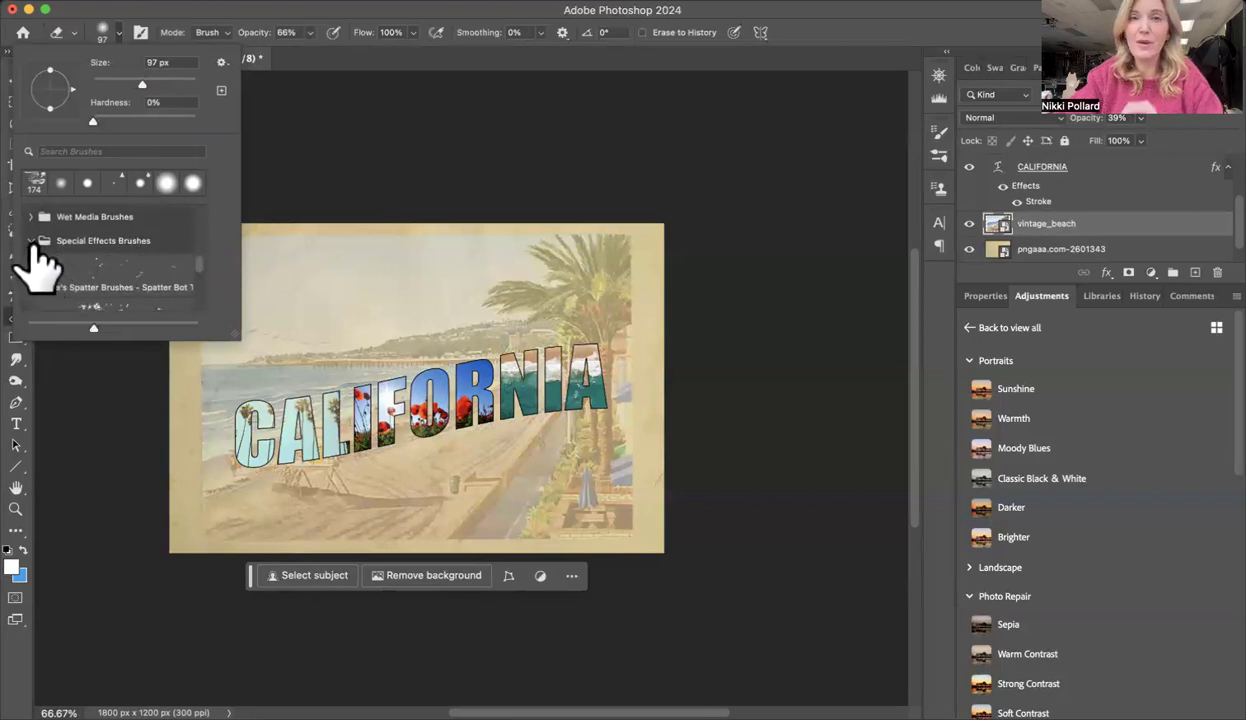
pyautogui.moveTo(38, 262)
pyautogui.mouseDown()
pyautogui.moveTo(198, 274)
pyautogui.moveTo(198, 286)
pyautogui.mouseUp()
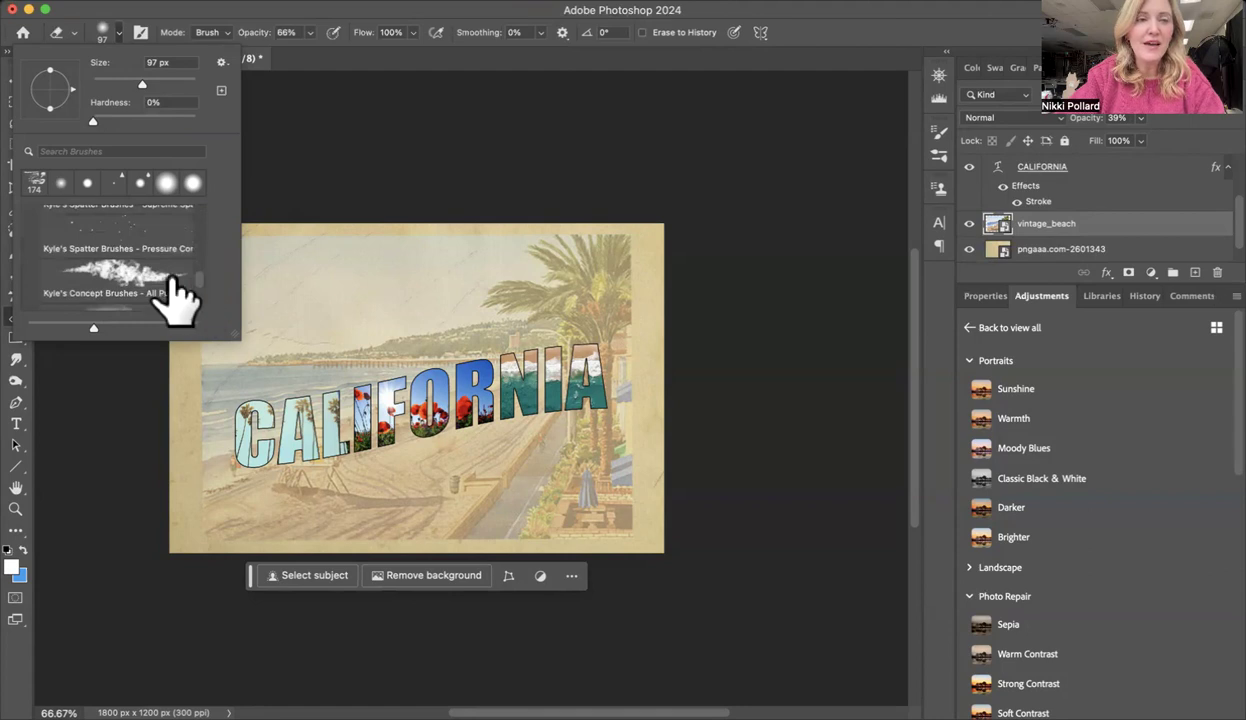
pyautogui.click(92, 268)
pyautogui.click(283, 245)
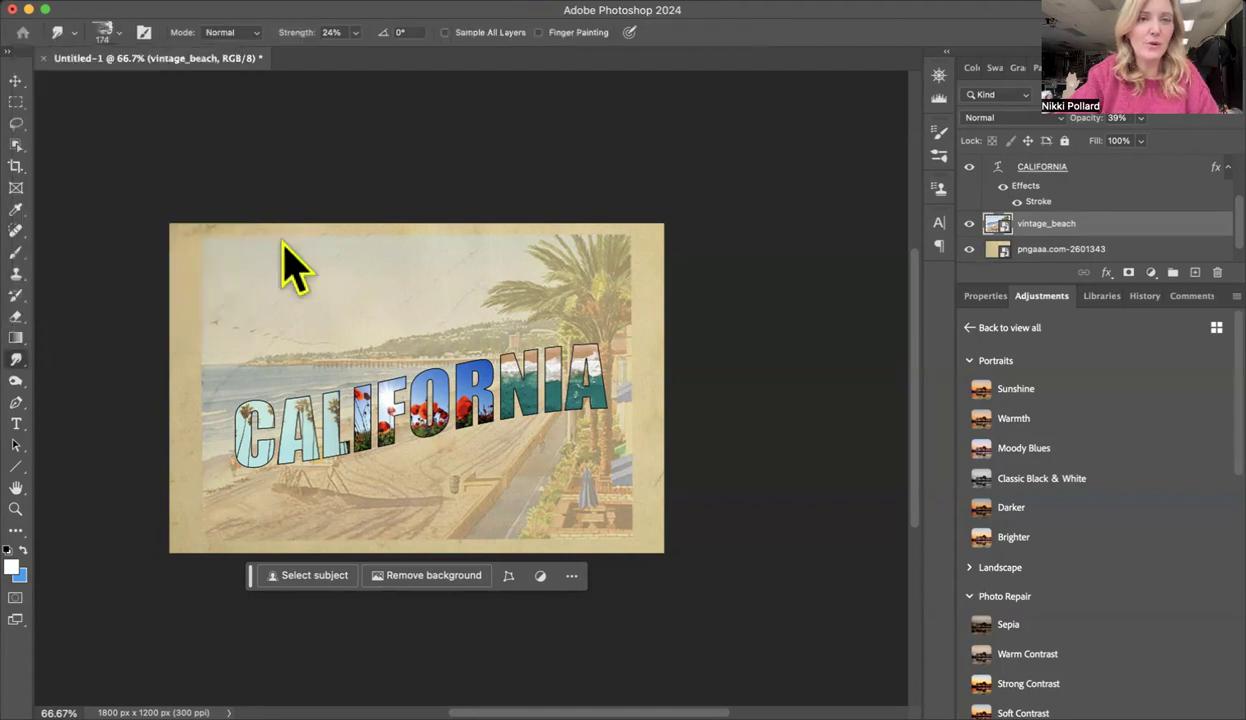
pyautogui.click(283, 245)
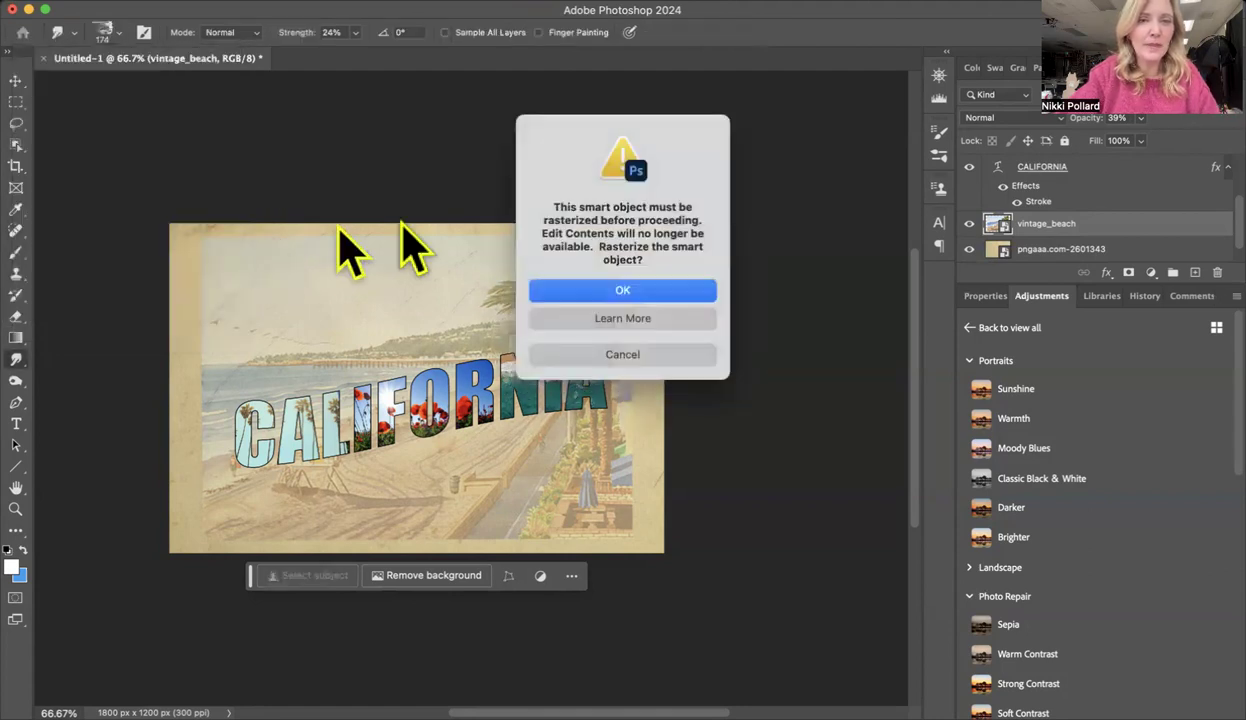
# Confirm rasterizing vintage_beach and smudge its top and right edges into the paper.
pyautogui.click(633, 290)
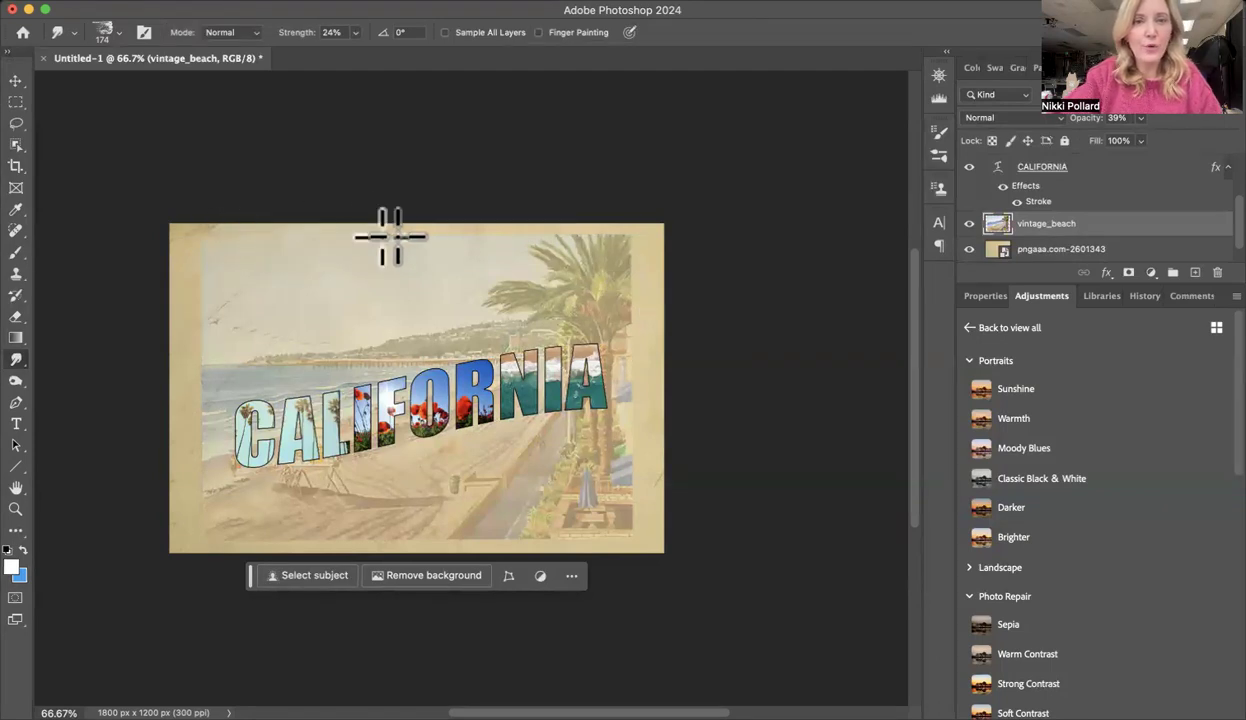
pyautogui.moveTo(461, 238)
pyautogui.mouseDown()
pyautogui.moveTo(640, 235)
pyautogui.moveTo(660, 276)
pyautogui.moveTo(676, 399)
pyautogui.moveTo(662, 546)
pyautogui.moveTo(617, 563)
pyautogui.moveTo(433, 560)
pyautogui.moveTo(487, 558)
pyautogui.moveTo(195, 538)
pyautogui.moveTo(175, 247)
pyautogui.mouseUp()
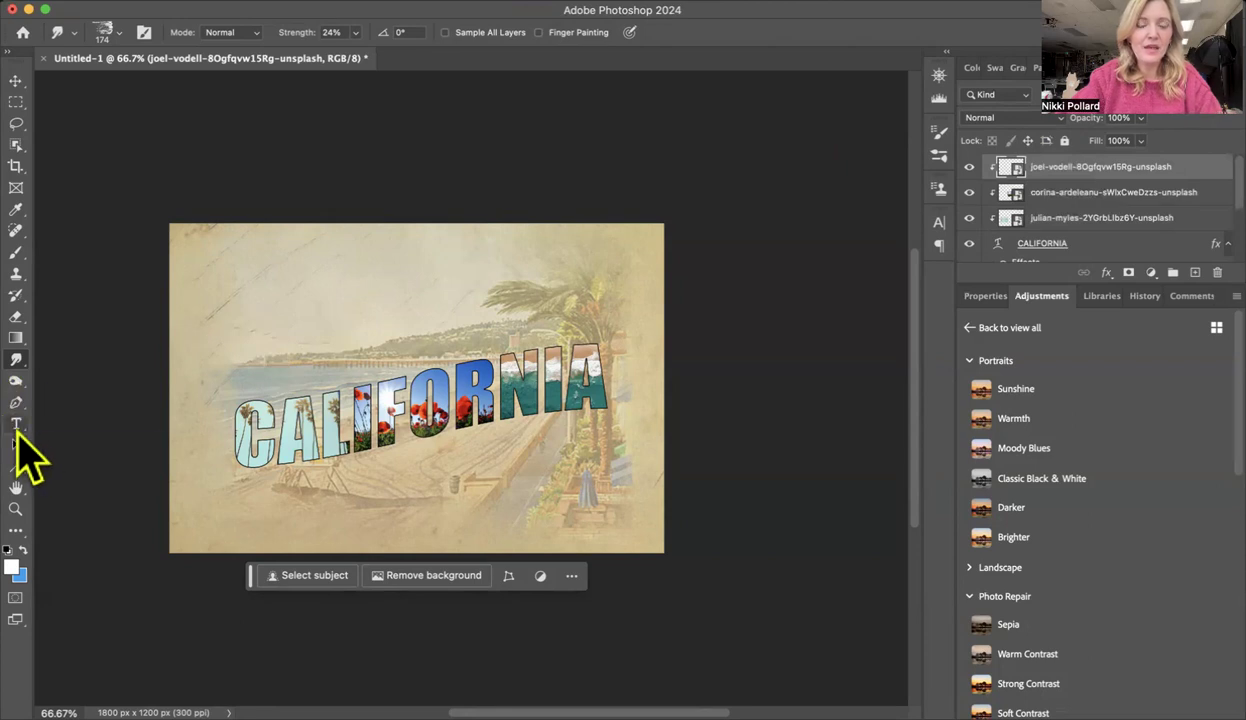
# Set the Type tool to Snell Roundhand at 36 pt.
pyautogui.click(17, 432)
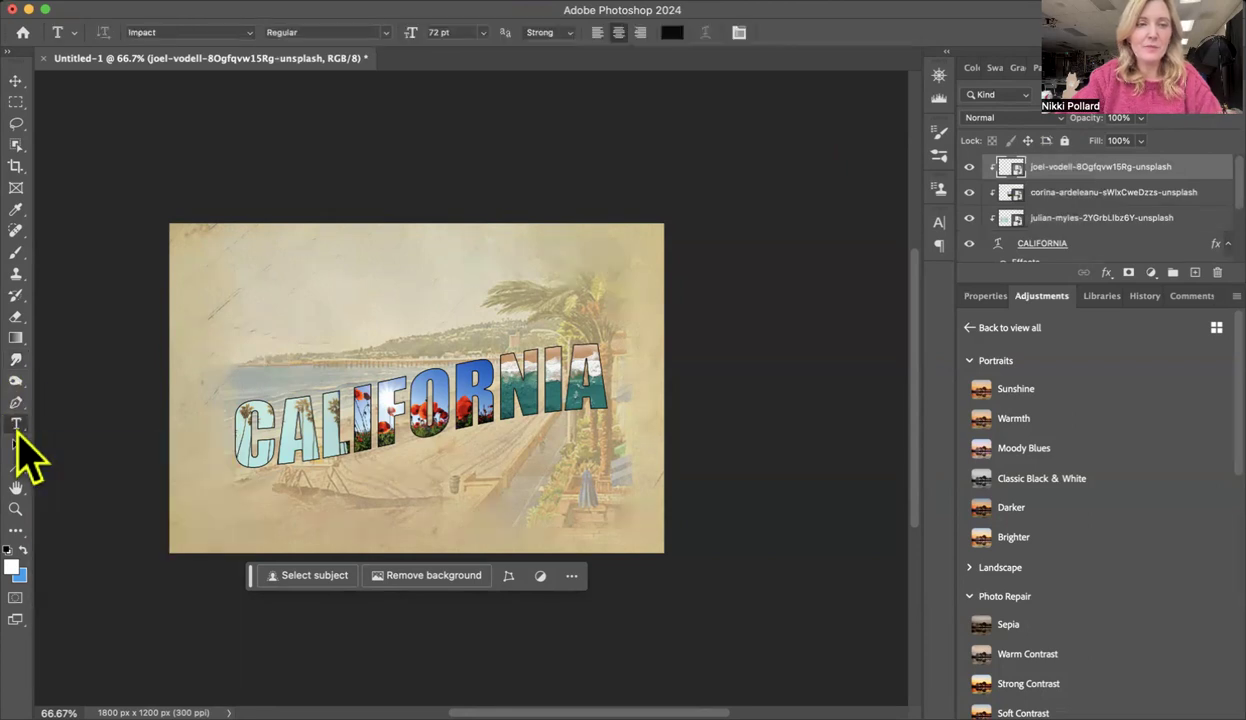
pyautogui.click(250, 35)
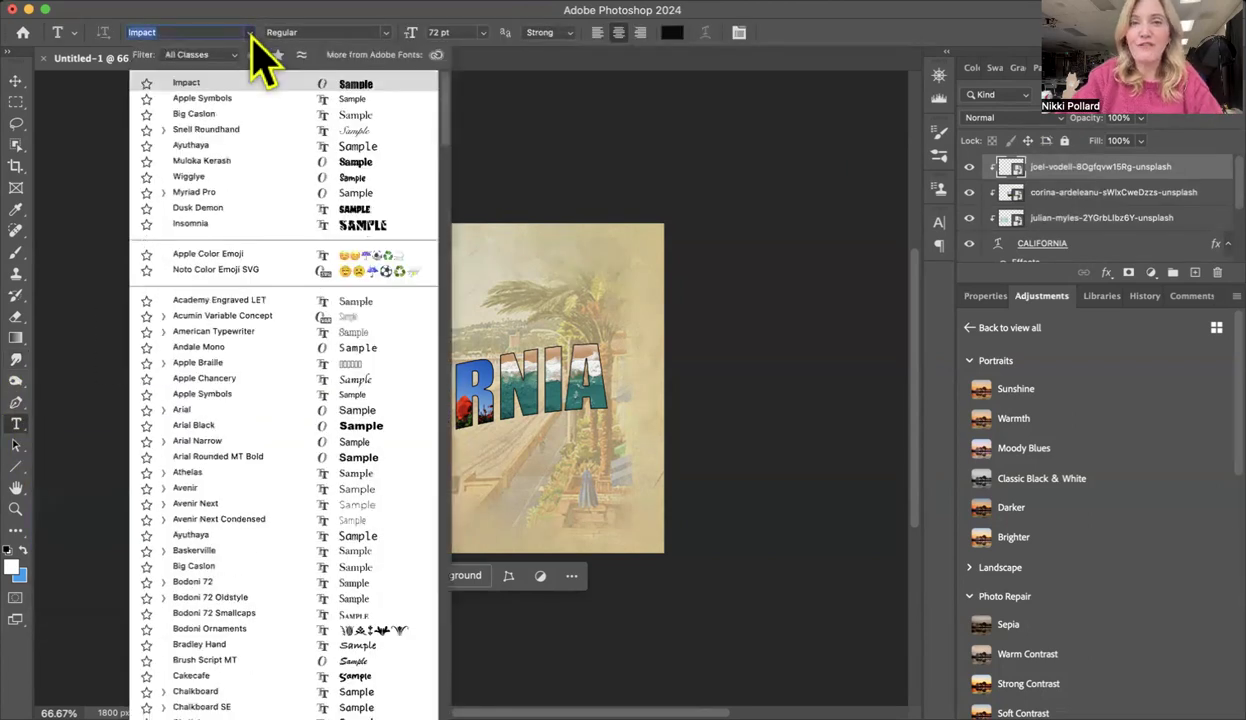
pyautogui.click(242, 134)
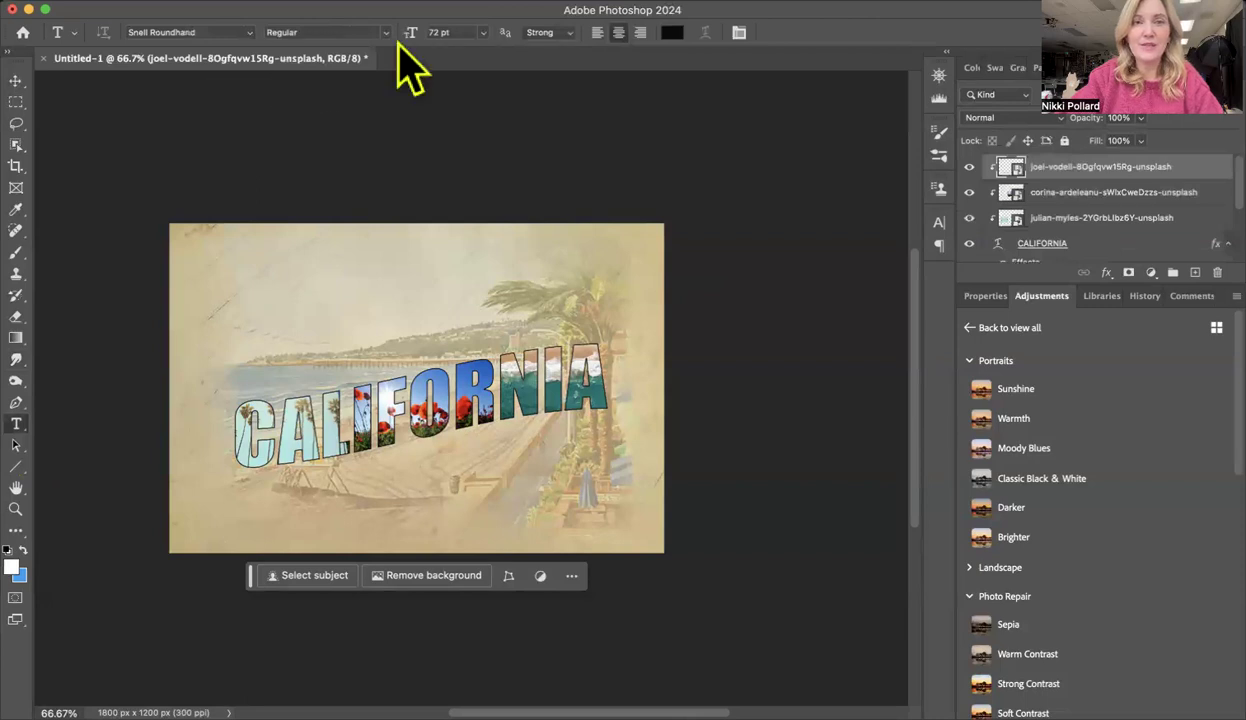
pyautogui.click(484, 33)
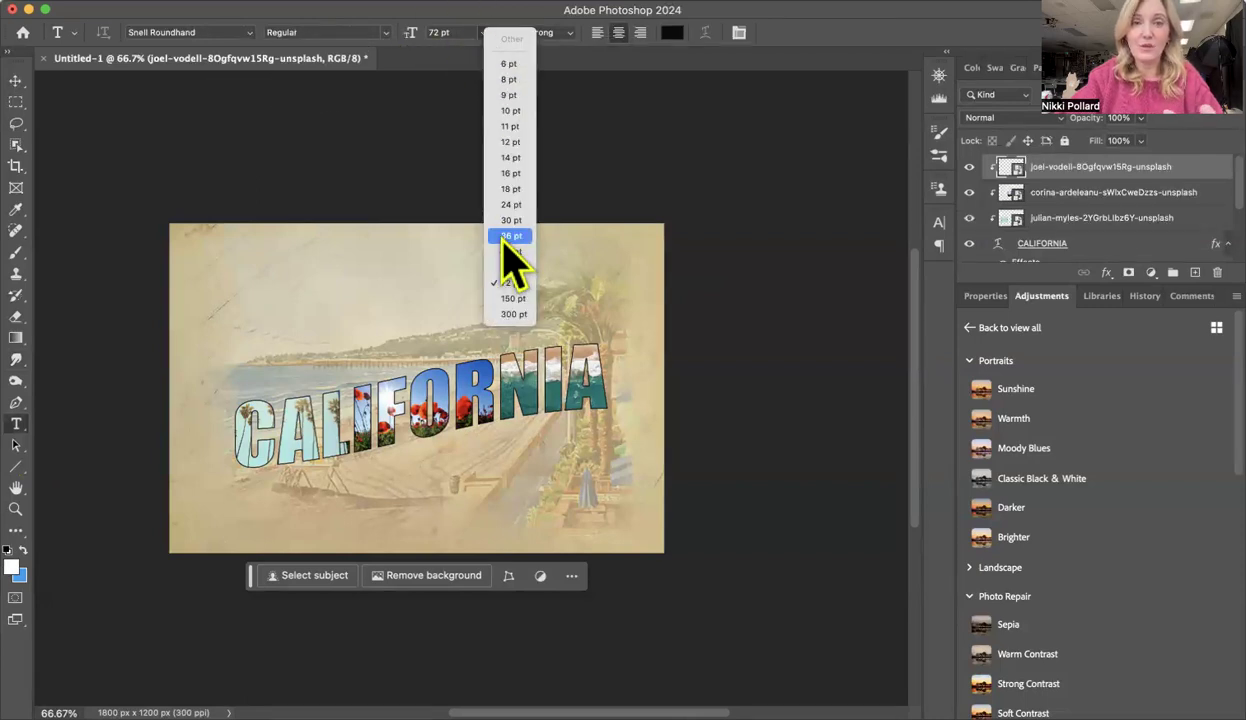
pyautogui.click(503, 242)
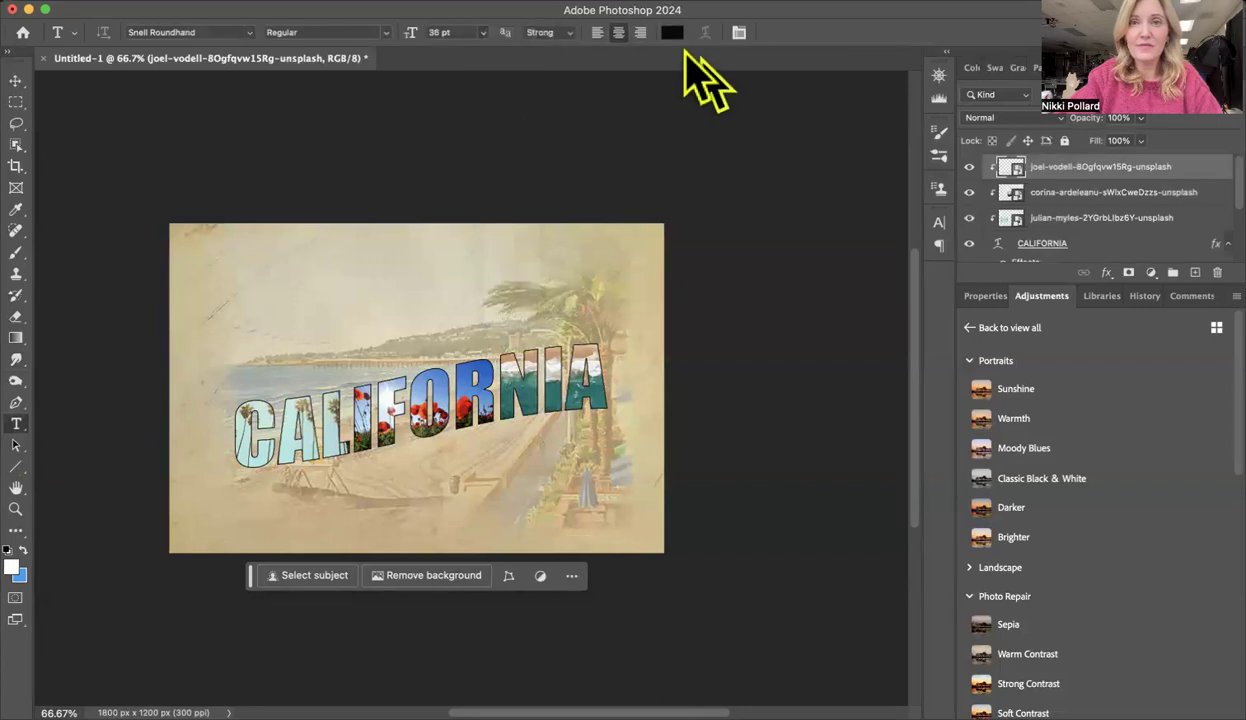
# Type 'Greetings From' as a new text layer above CALIFORNIA.
pyautogui.click(236, 352)
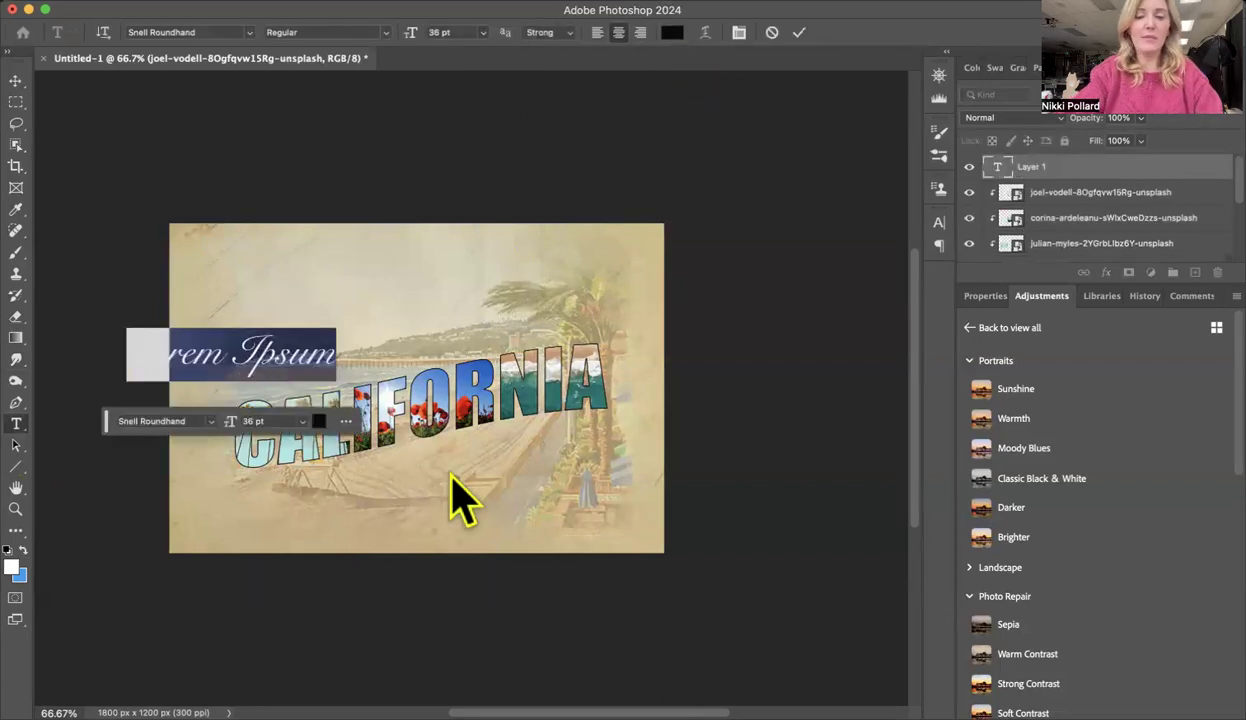
pyautogui.write('STREETS')
pyautogui.press('BackSpace')
pyautogui.press('BackSpace')
pyautogui.press('BackSpace')
pyautogui.press('BackSpace')
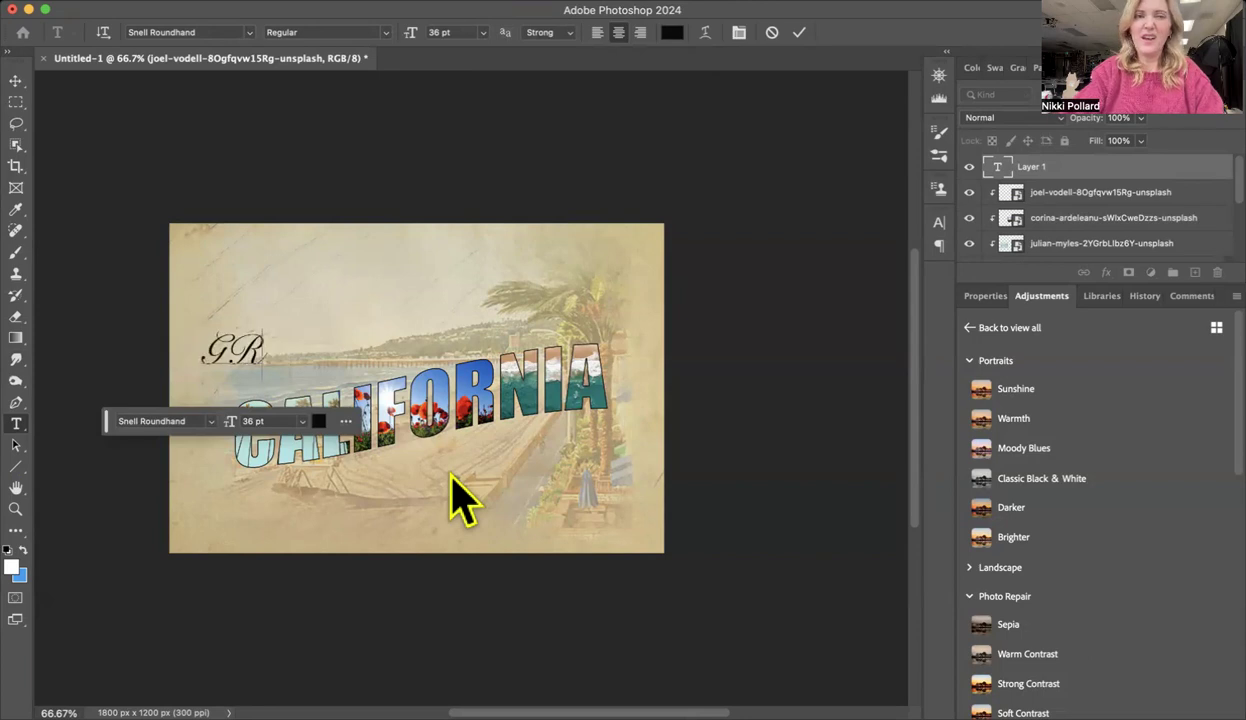
pyautogui.press('BackSpace')
pyautogui.write('reetings From')
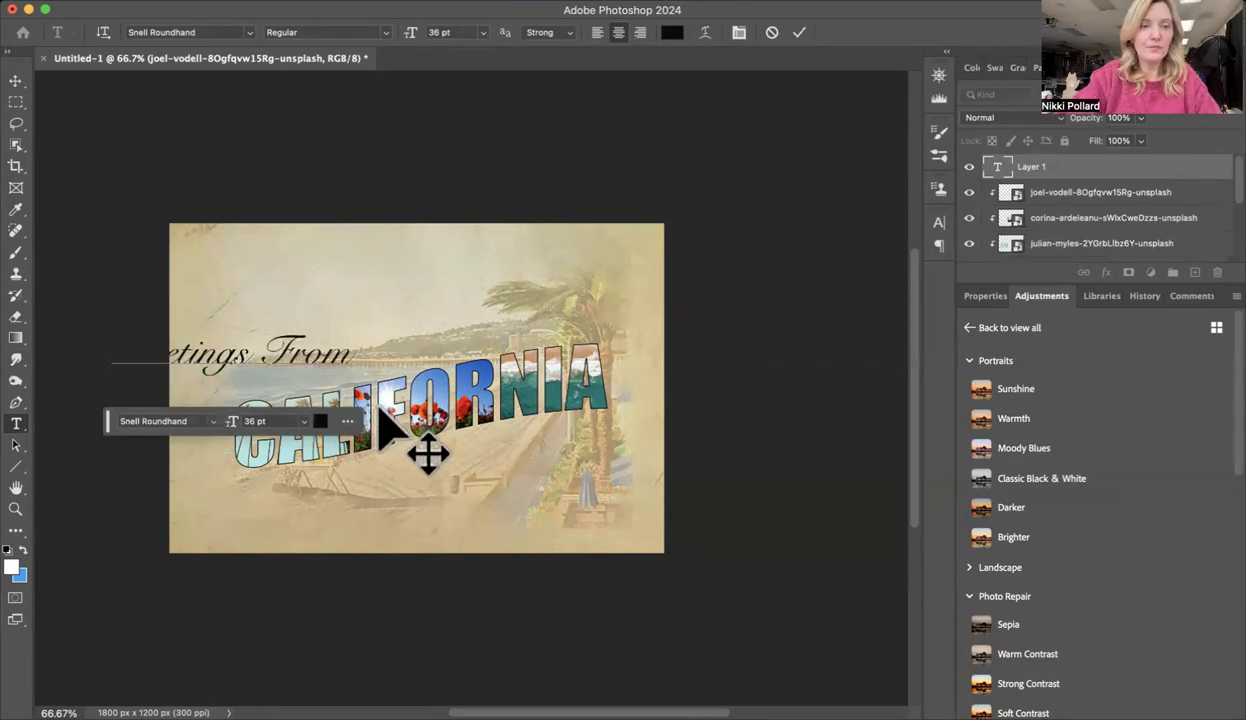
# Shift 'Greetings From' right so it sits fully on the postcard above CALIFORNIA.
pyautogui.click(16, 80)
pyautogui.moveTo(268, 358); pyautogui.dragTo(367, 351)
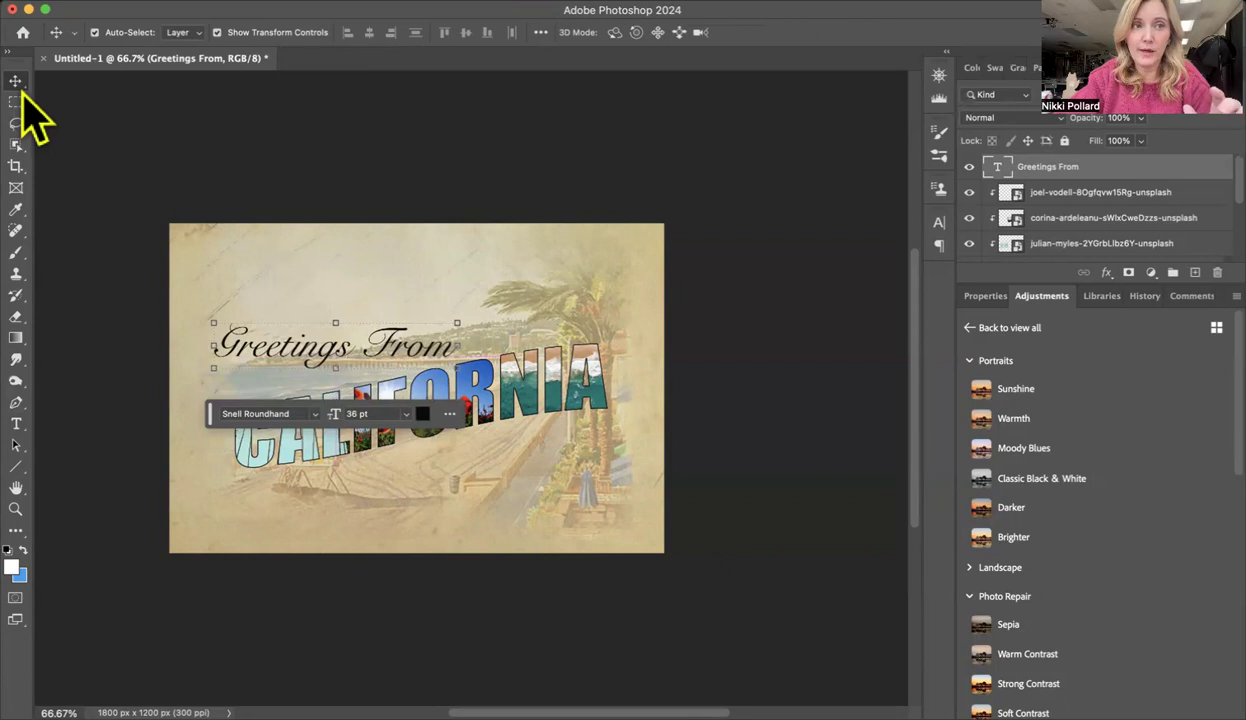
pyautogui.moveTo(302, 342); pyautogui.dragTo(322, 343)
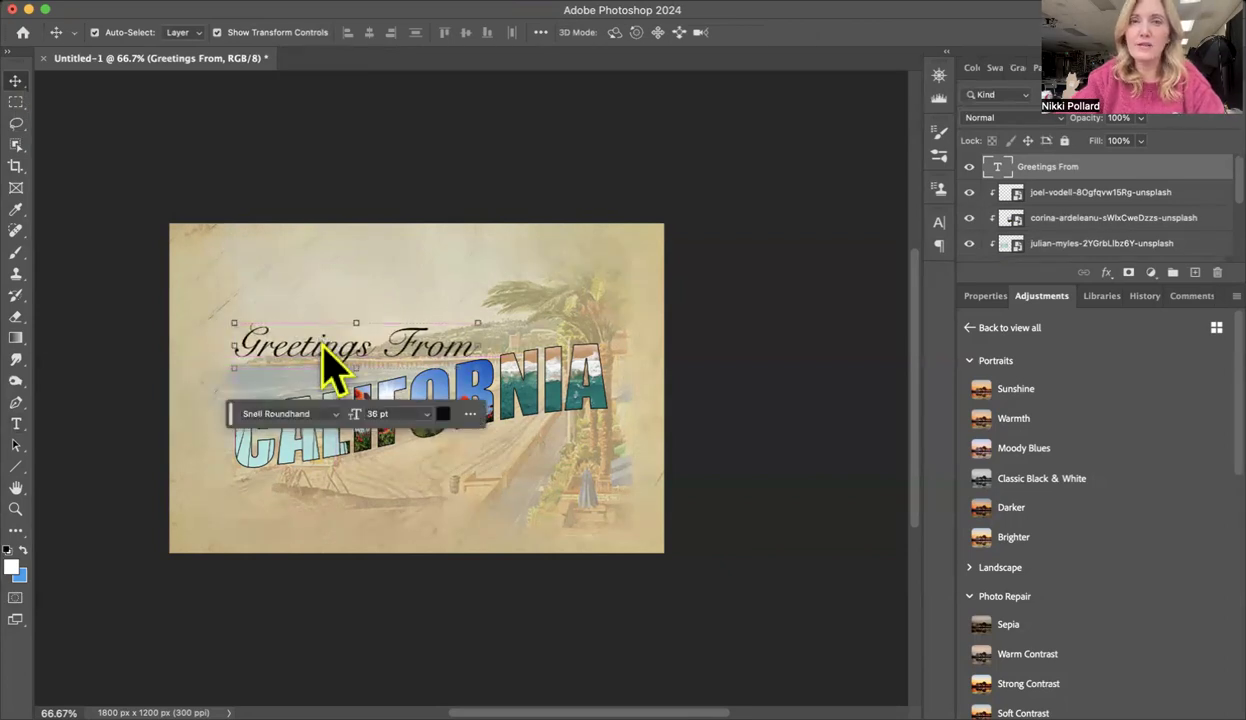
pyautogui.click(1090, 178)
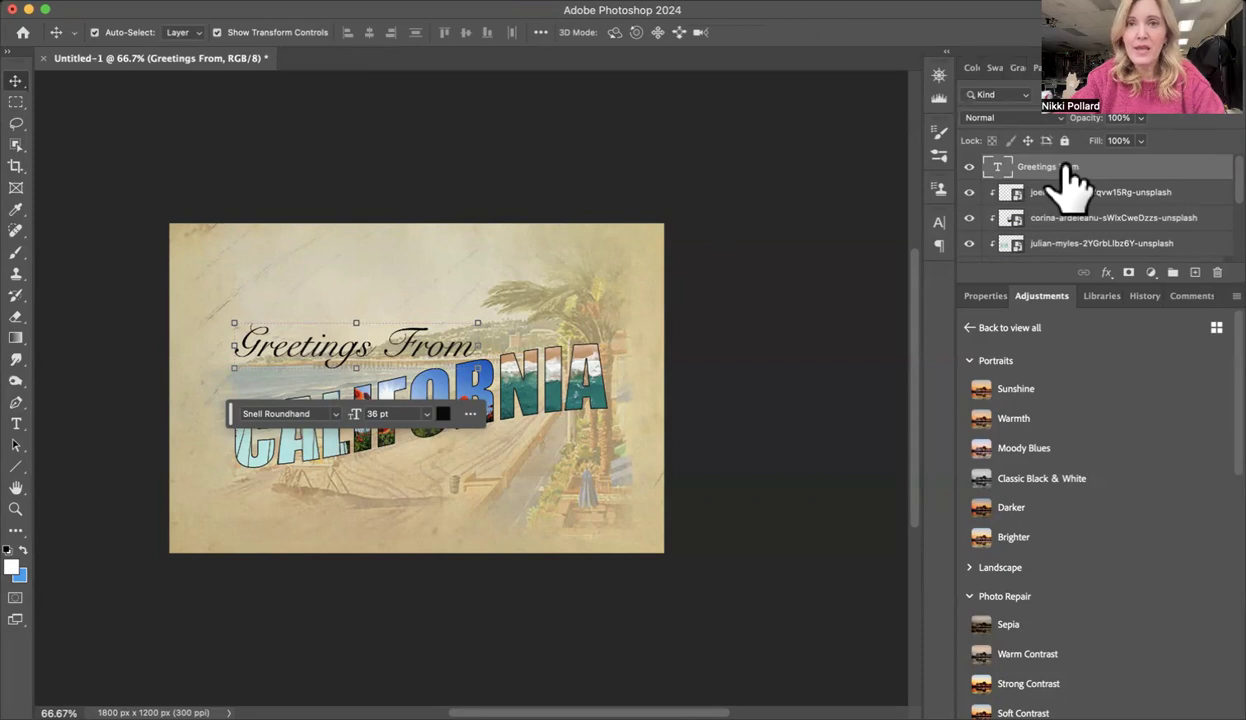
# Warp 'Greetings From' with the Rise style at bend +38 and nudge it above CALIFORNIA.
pyautogui.doubleClick(998, 168)
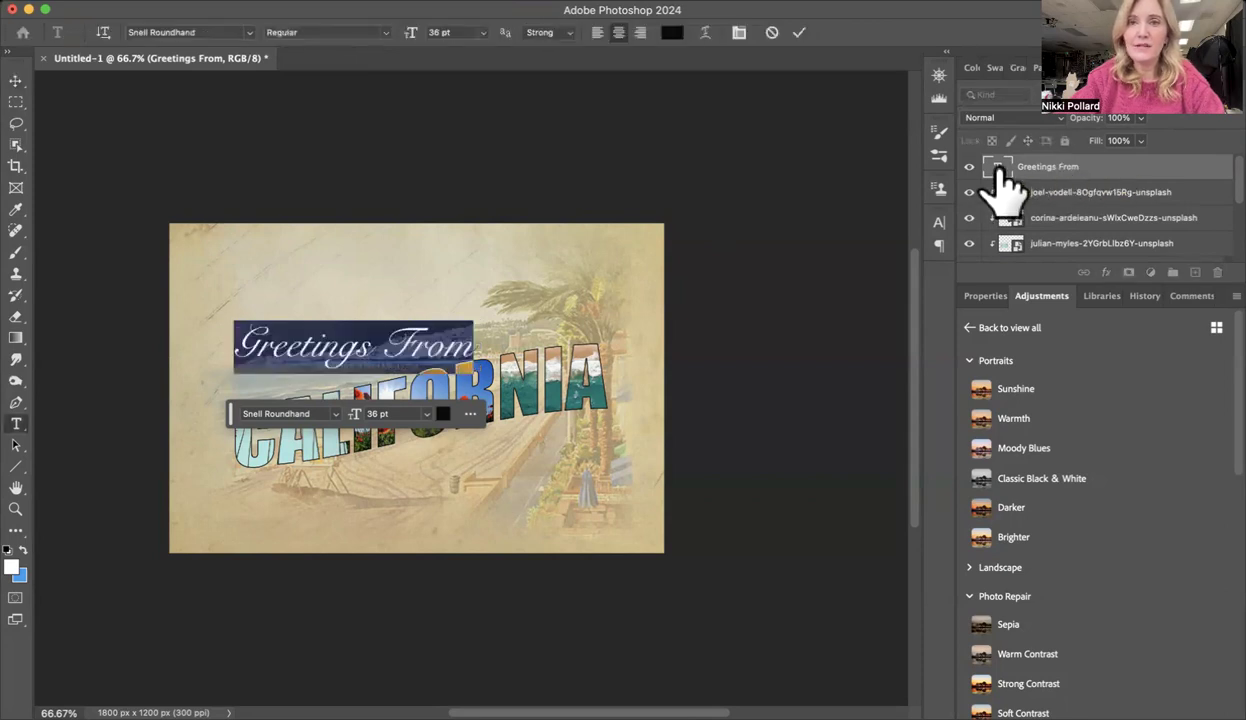
pyautogui.click(706, 34)
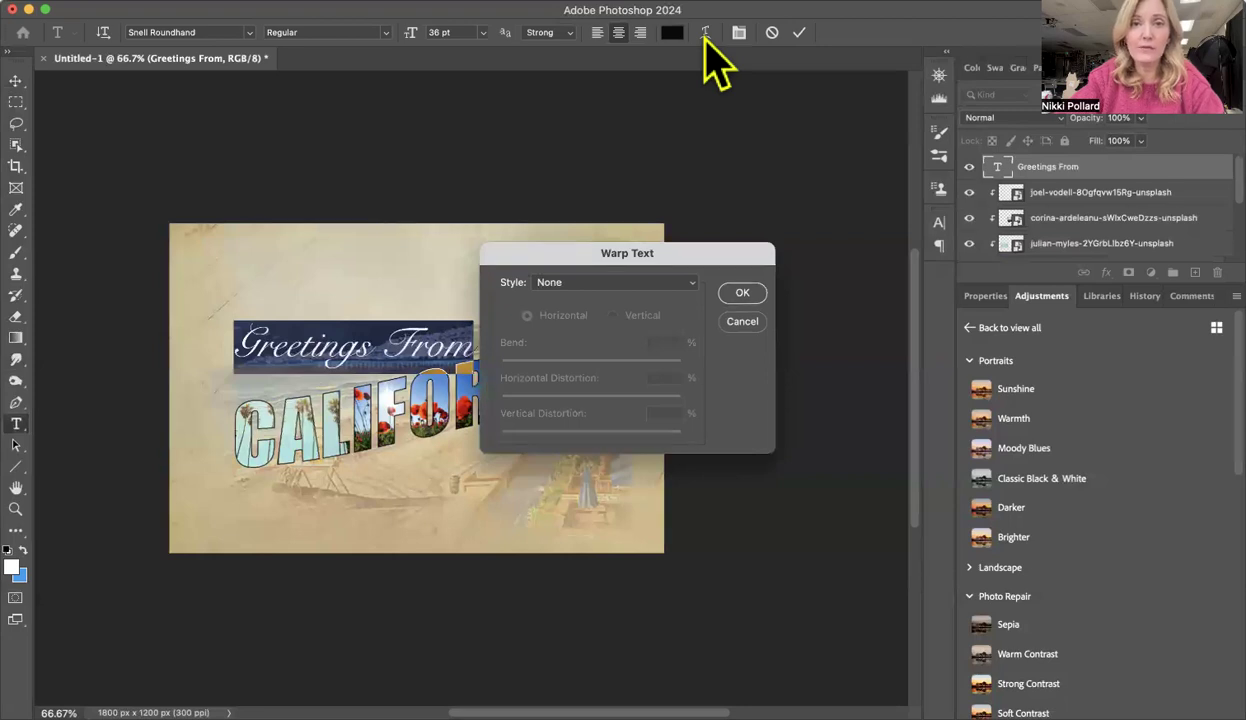
pyautogui.click(690, 283)
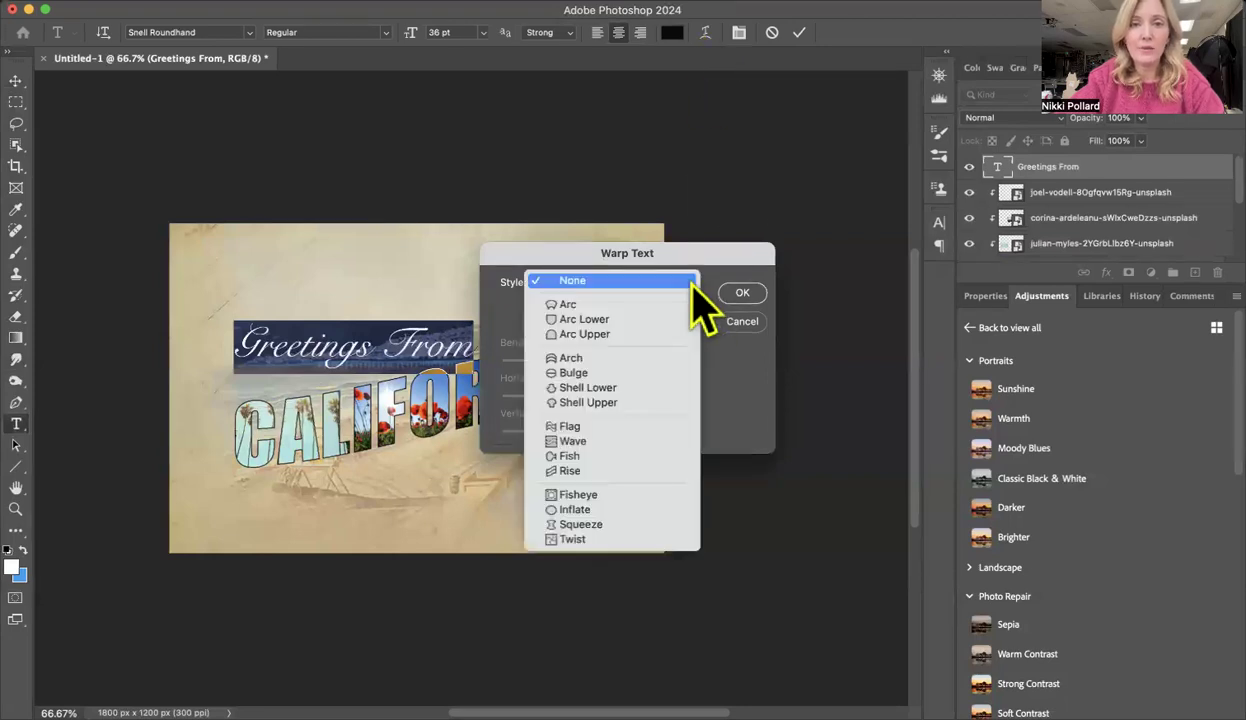
pyautogui.click(592, 472)
pyautogui.moveTo(637, 362); pyautogui.dragTo(623, 362)
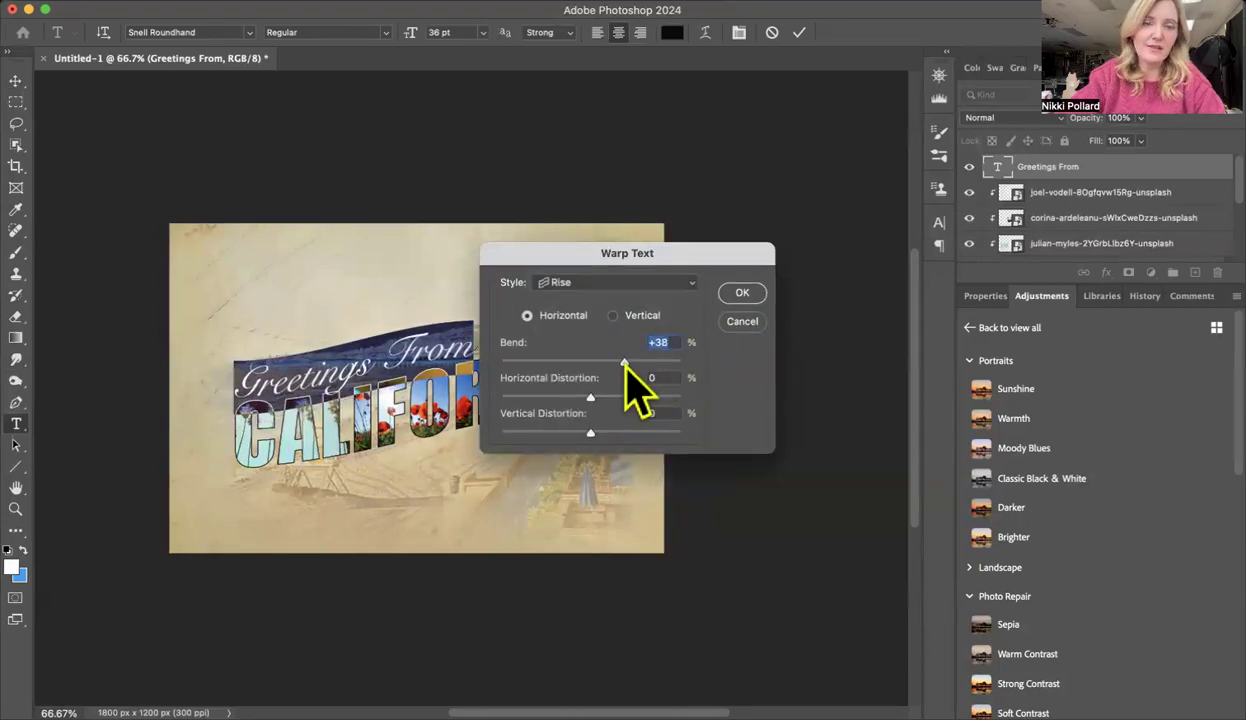
pyautogui.click(742, 293)
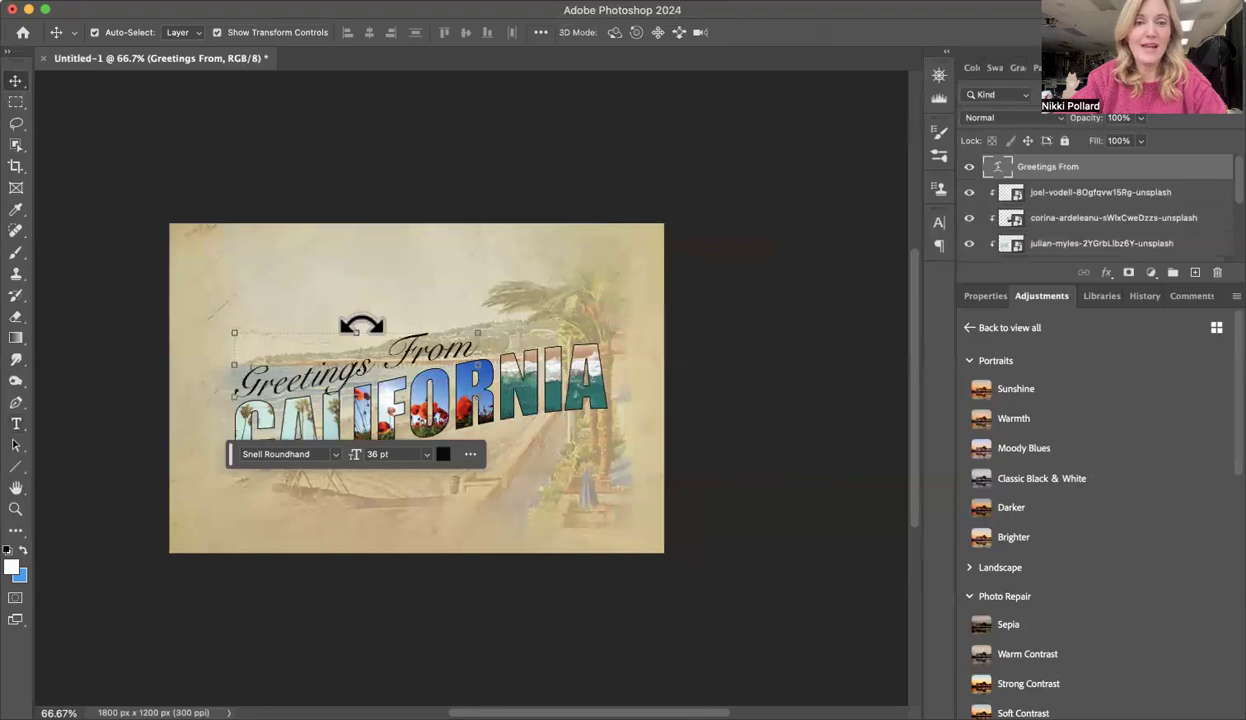
pyautogui.moveTo(357, 338)
pyautogui.mouseDown()
pyautogui.moveTo(357, 359)
pyautogui.moveTo(367, 354)
pyautogui.mouseUp()
# Start a new placeholder text layer below CALIFORNIA.
pyautogui.click(806, 403)
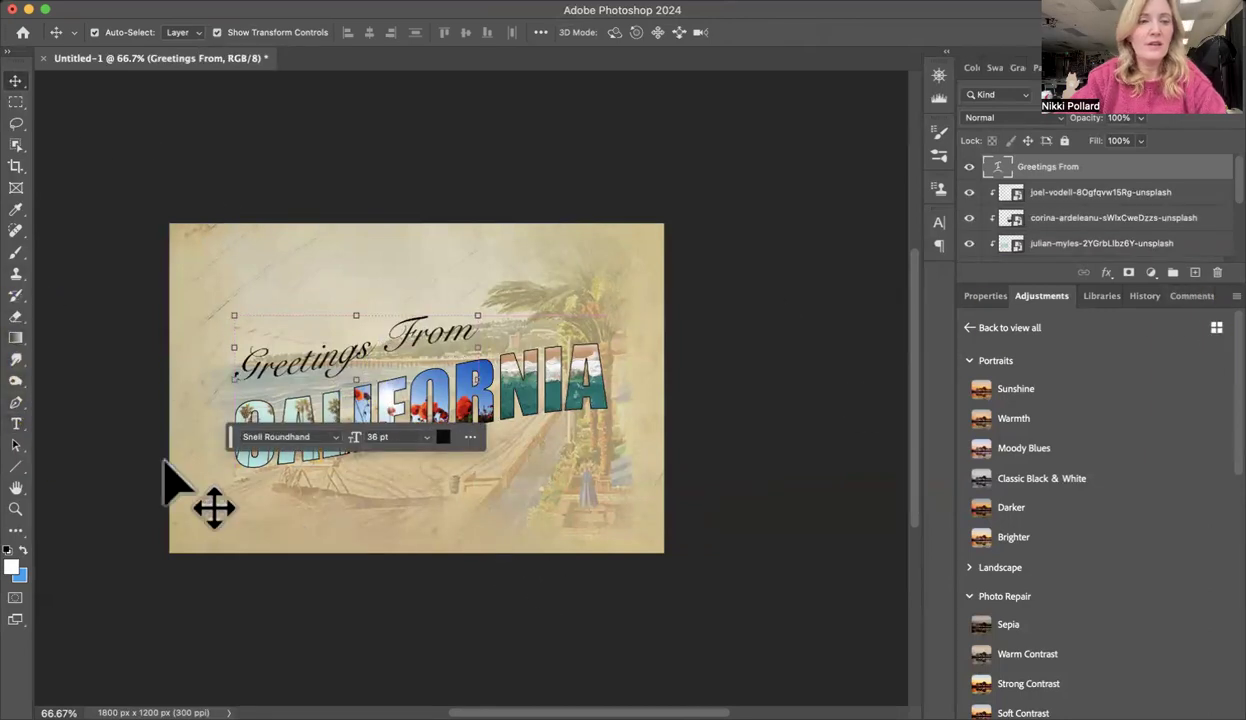
pyautogui.click(16, 423)
pyautogui.click(441, 505)
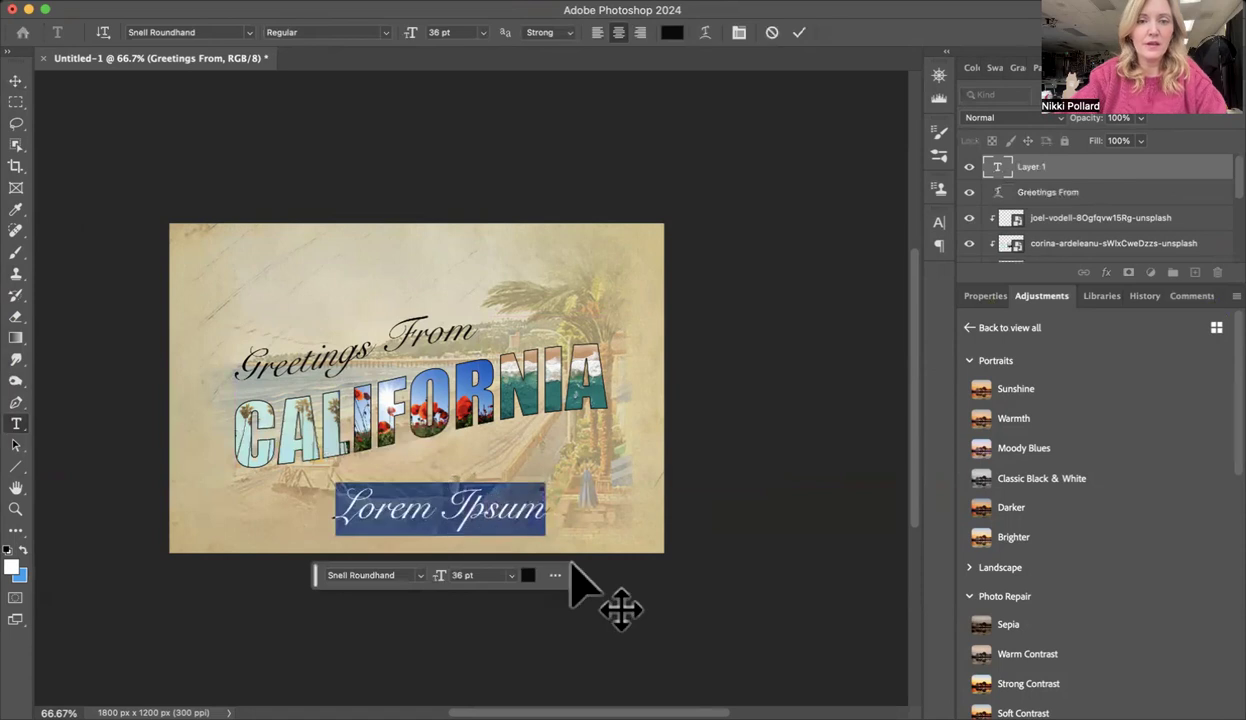
# Replace the placeholder with 'The Golden State' in Avenir.
pyautogui.click(249, 33)
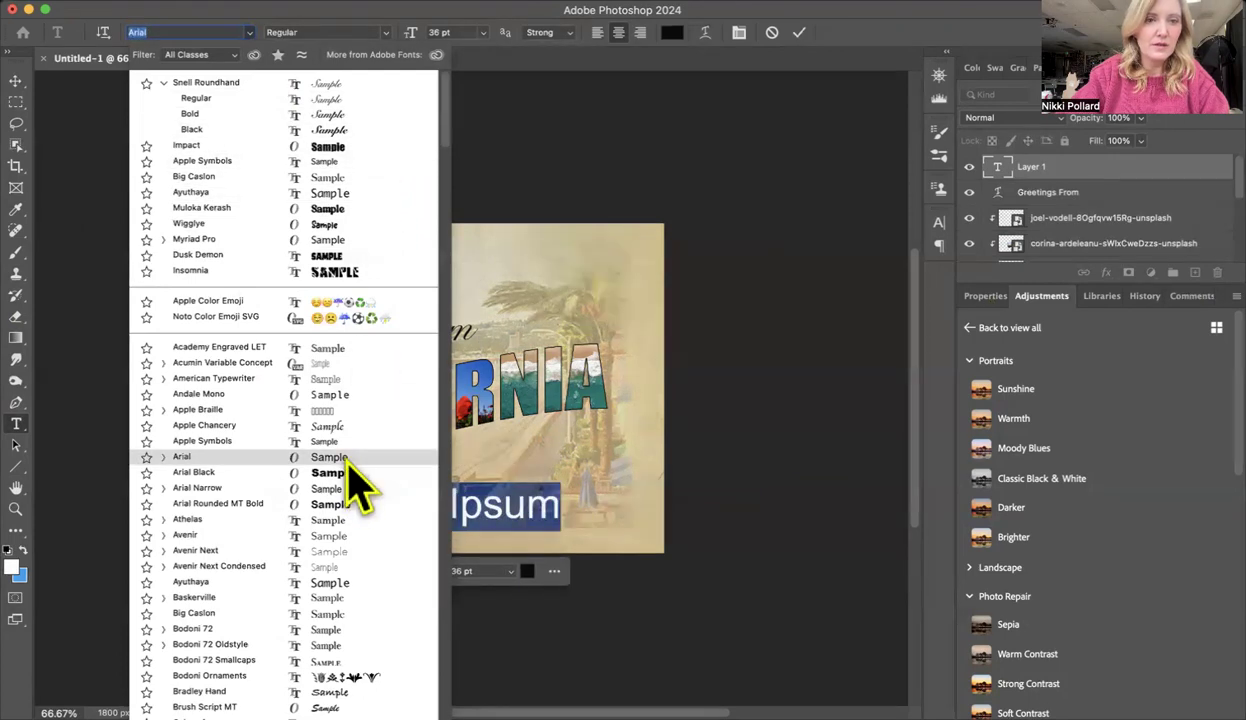
pyautogui.click(351, 538)
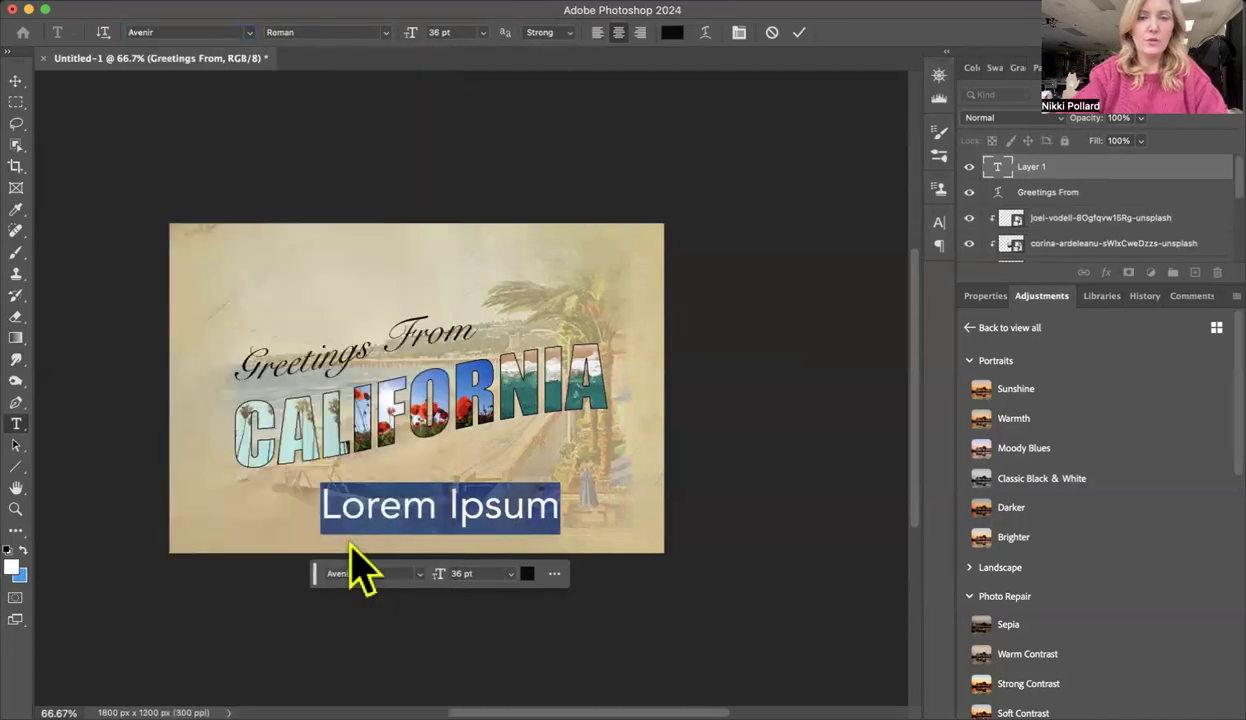
pyautogui.press('BackSpace')
pyautogui.write('The G')
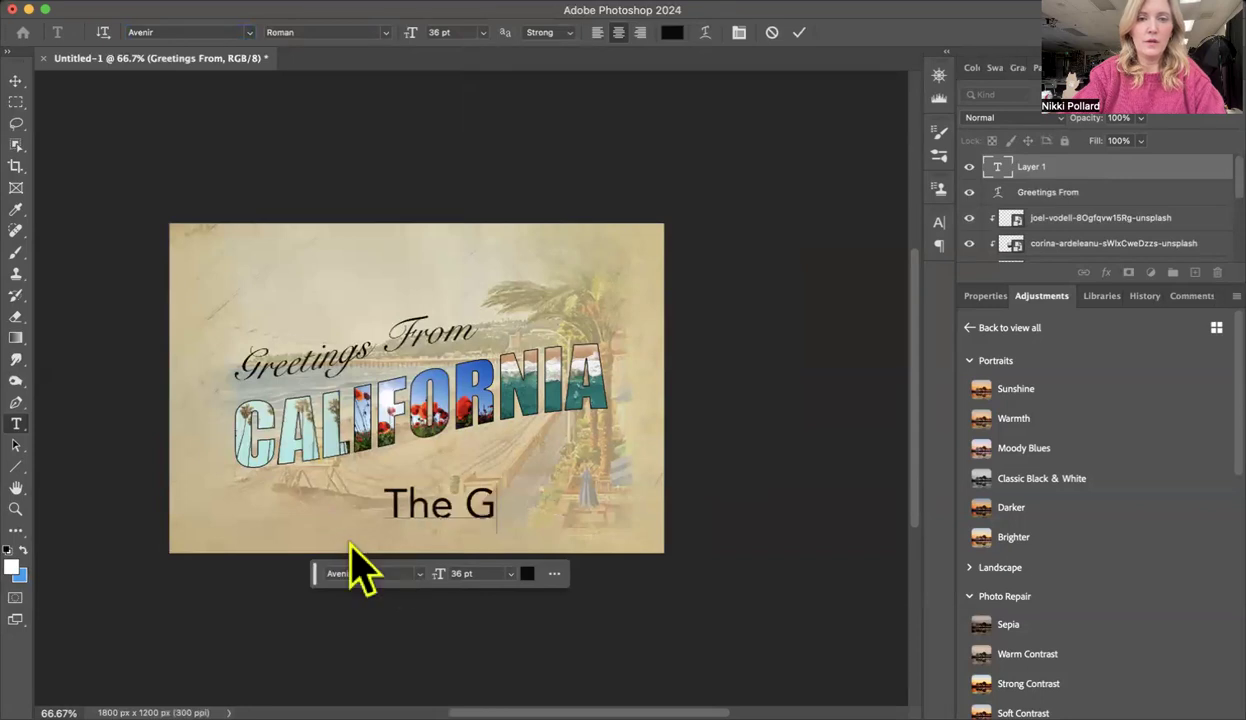
pyautogui.write('olden State')
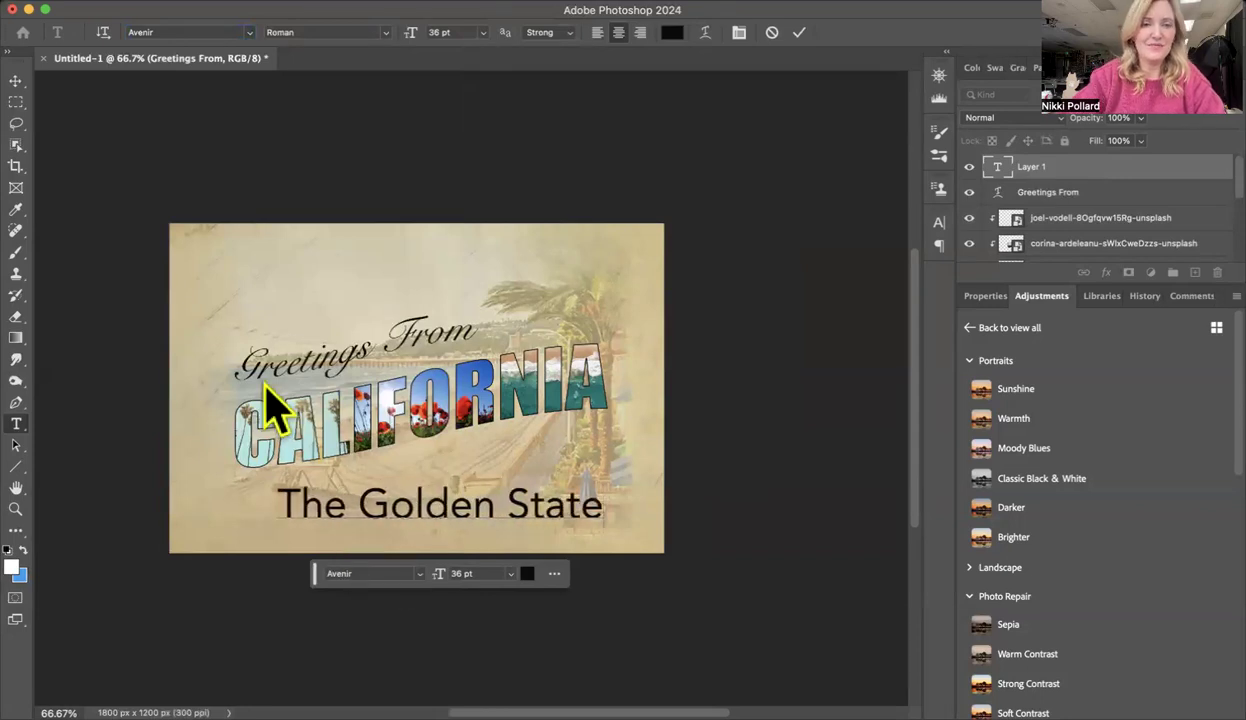
pyautogui.moveTo(600, 500); pyautogui.dragTo(272, 500)
# Size 'The Golden State' to 30 pt and move it up and right under CALIFORNIA.
pyautogui.click(483, 32)
pyautogui.click(462, 229)
pyautogui.click(16, 80)
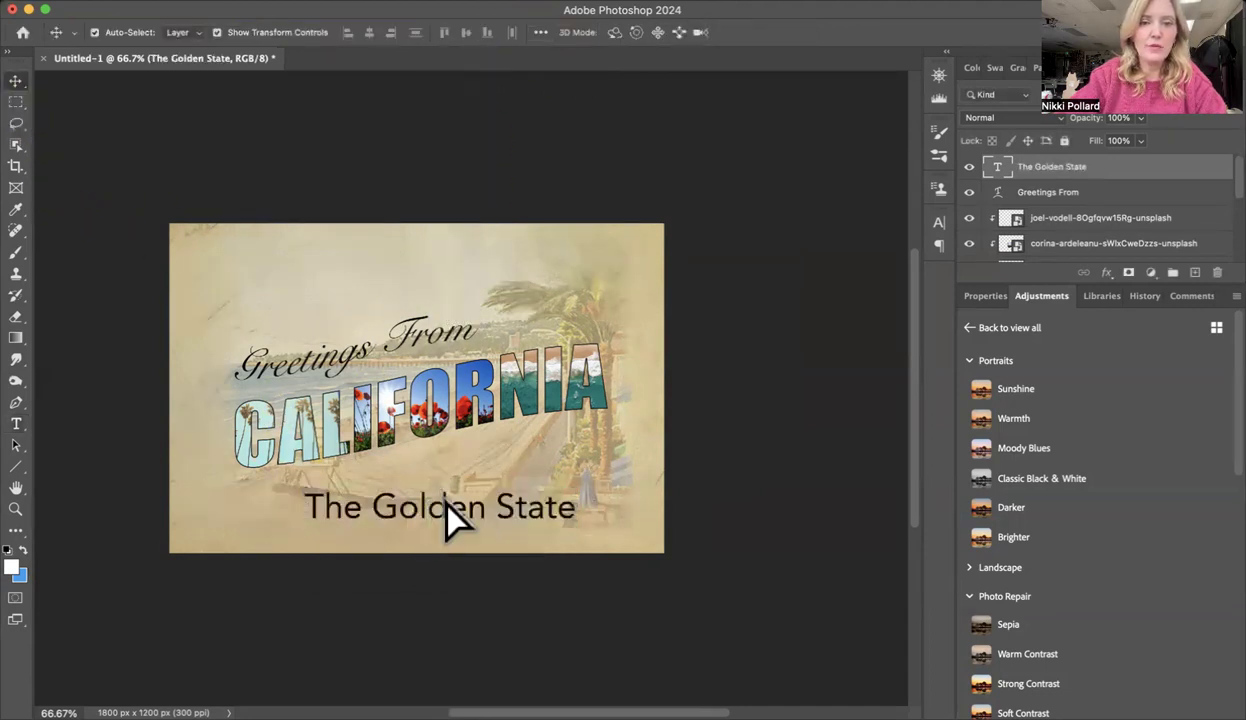
pyautogui.moveTo(435, 515); pyautogui.dragTo(513, 477)
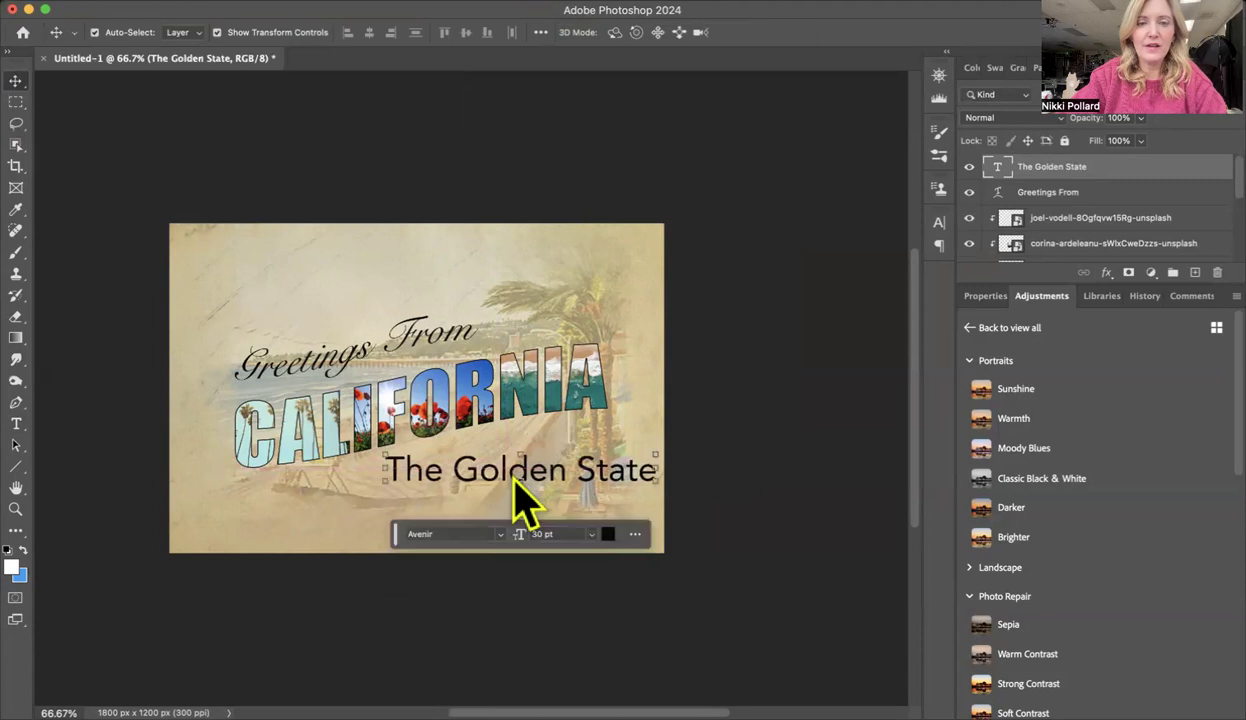
# Recolour The Golden State text to a golden yellow and commit the edit.
pyautogui.doubleClick(513, 468)
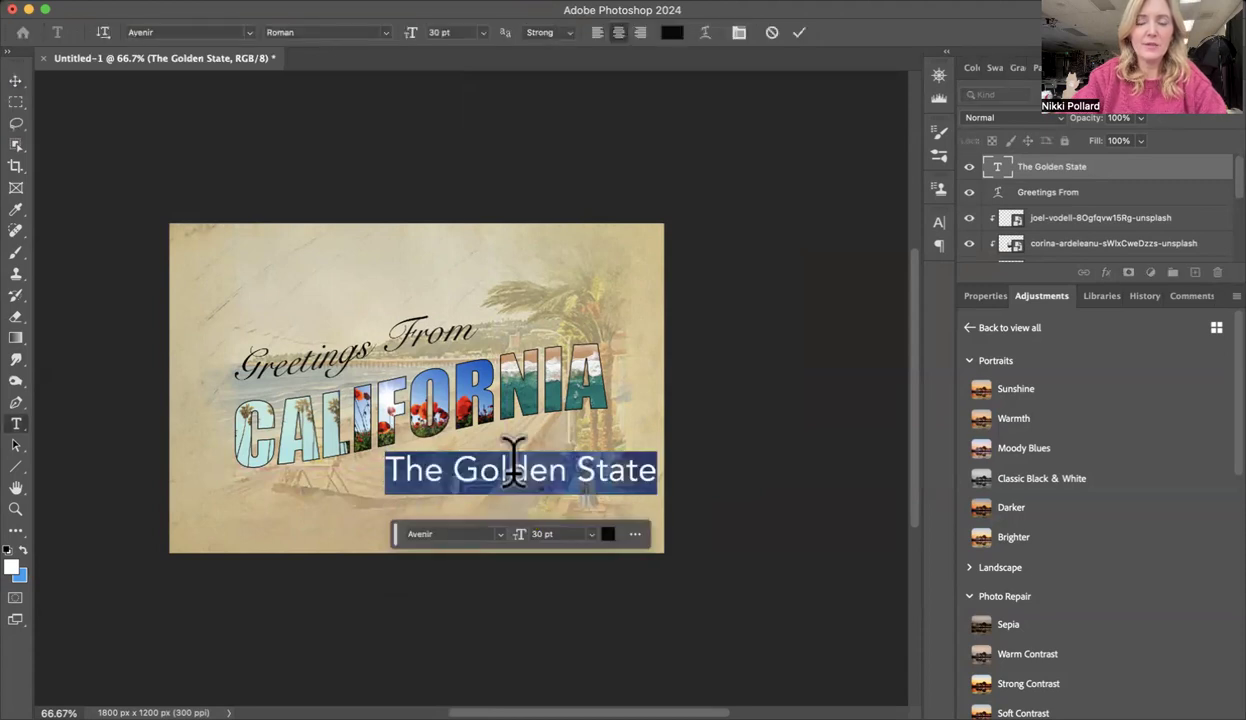
pyautogui.click(671, 34)
pyautogui.moveTo(955, 235); pyautogui.dragTo(964, 208)
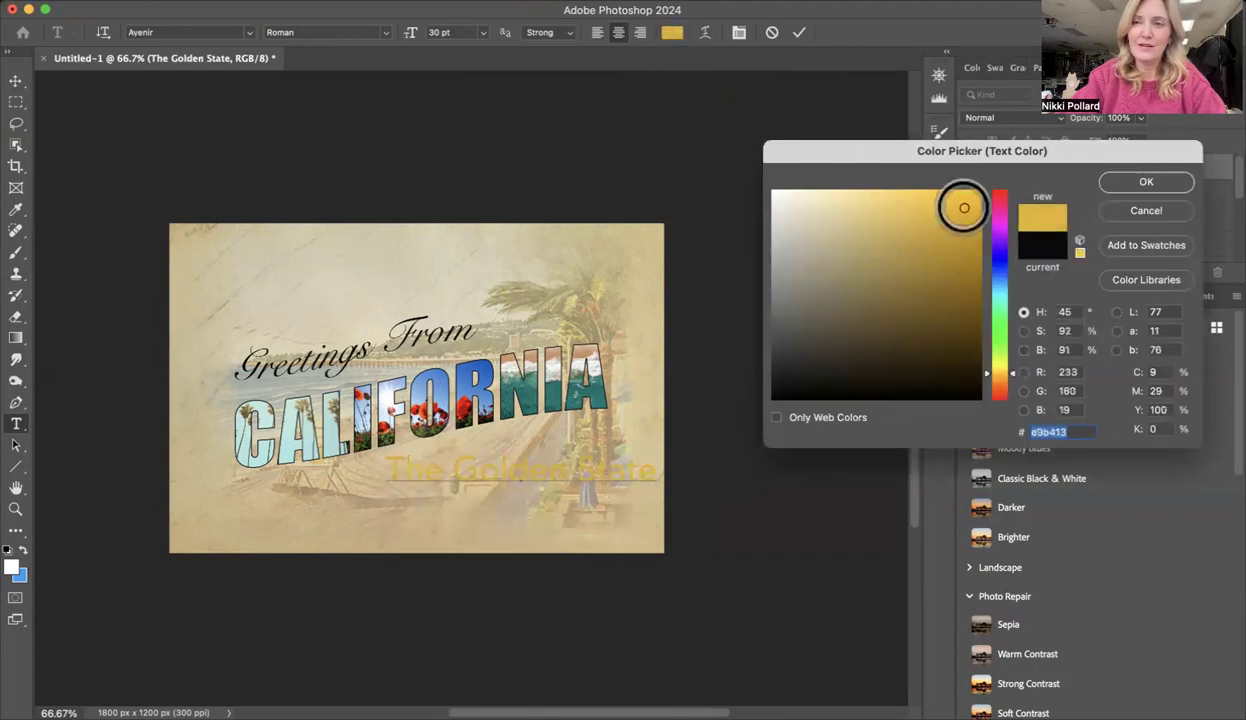
pyautogui.click(1130, 183)
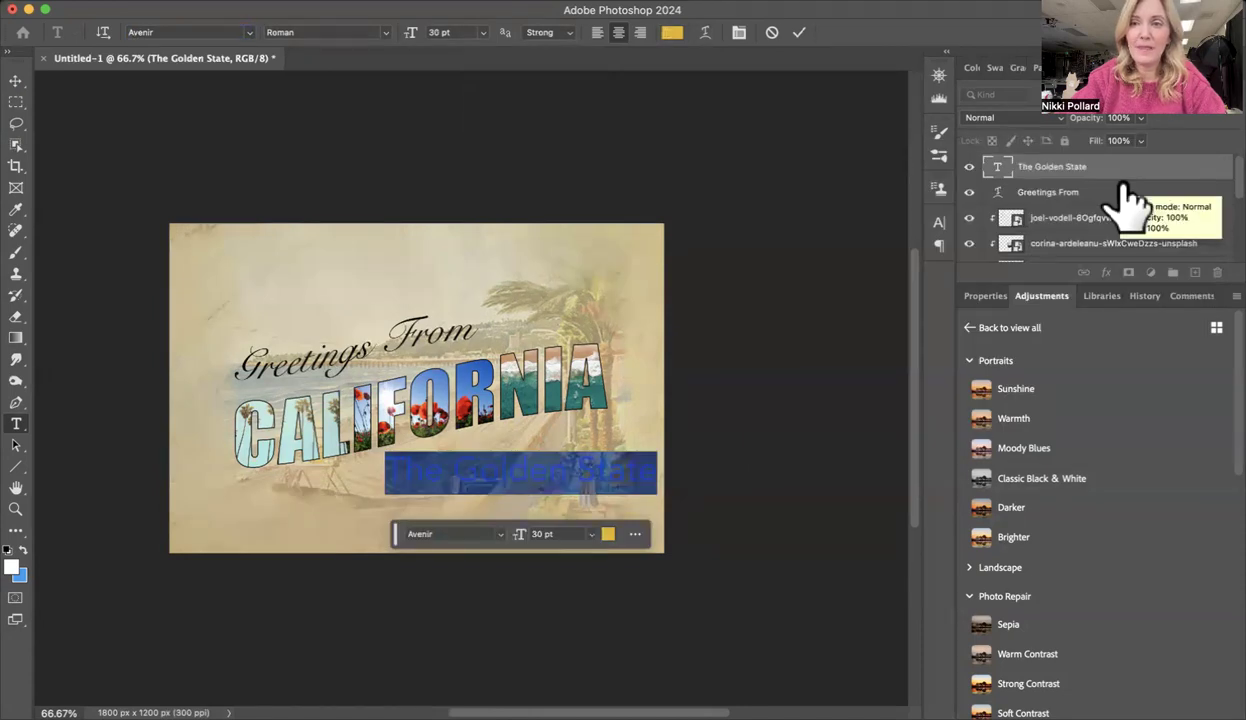
pyautogui.press('Escape')
pyautogui.press('v')
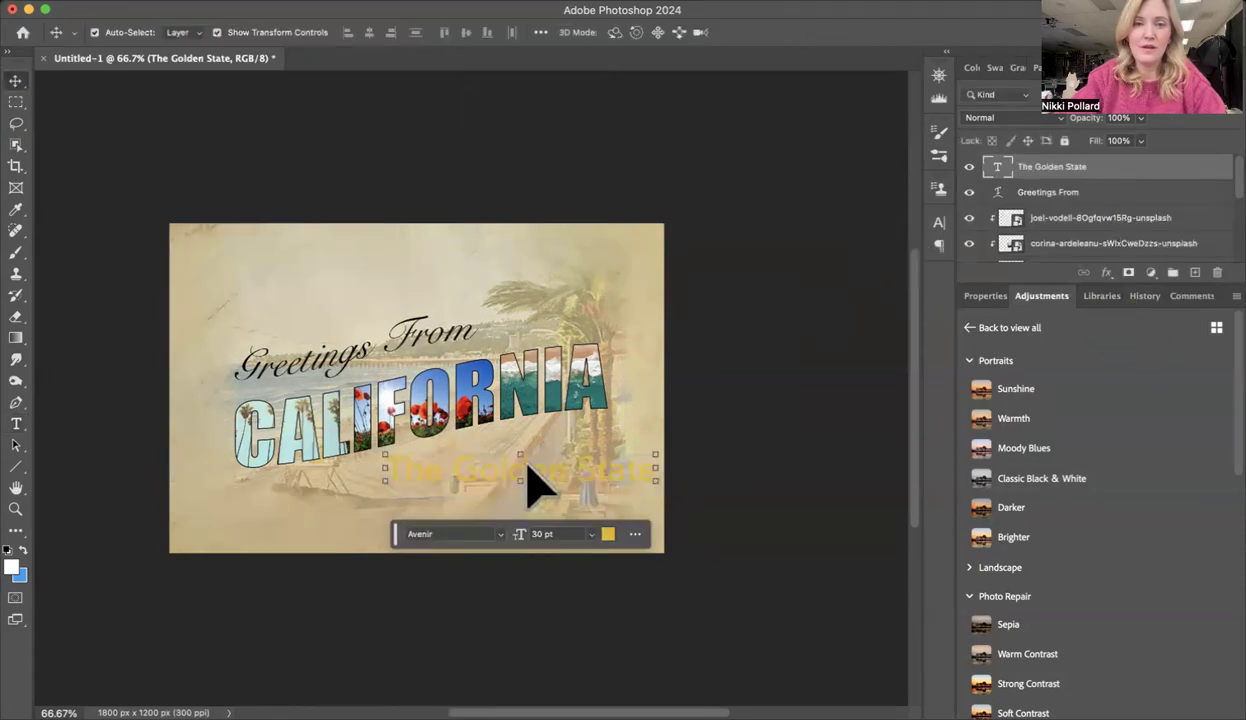
# Add a 3 px Stroke layer style outlining The Golden State text.
pyautogui.doubleClick(1000, 167)
pyautogui.press('Escape')
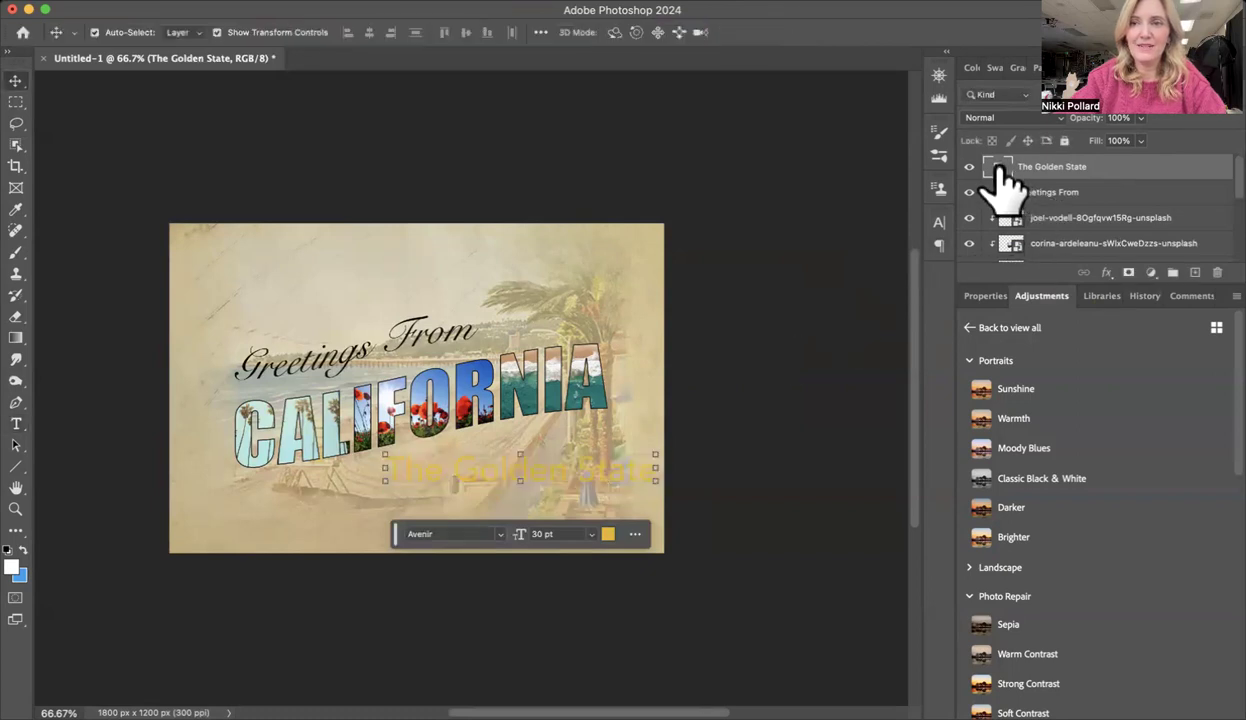
pyautogui.click(1106, 272)
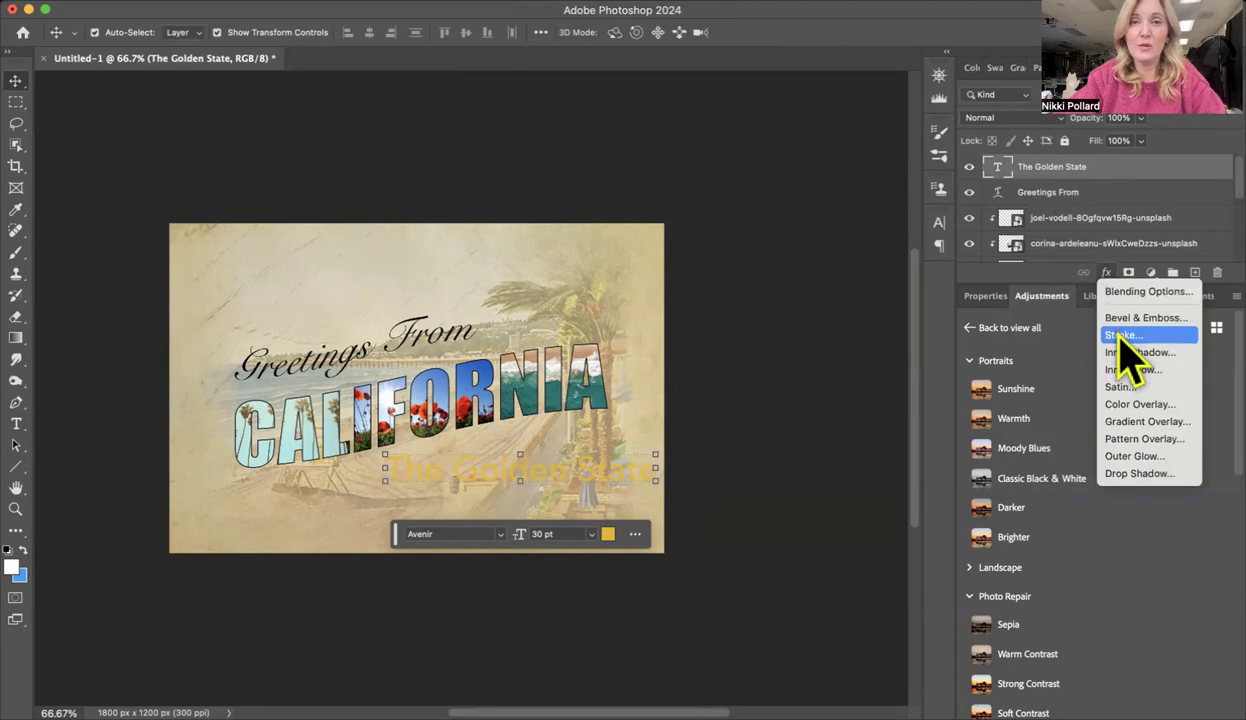
pyautogui.click(1122, 336)
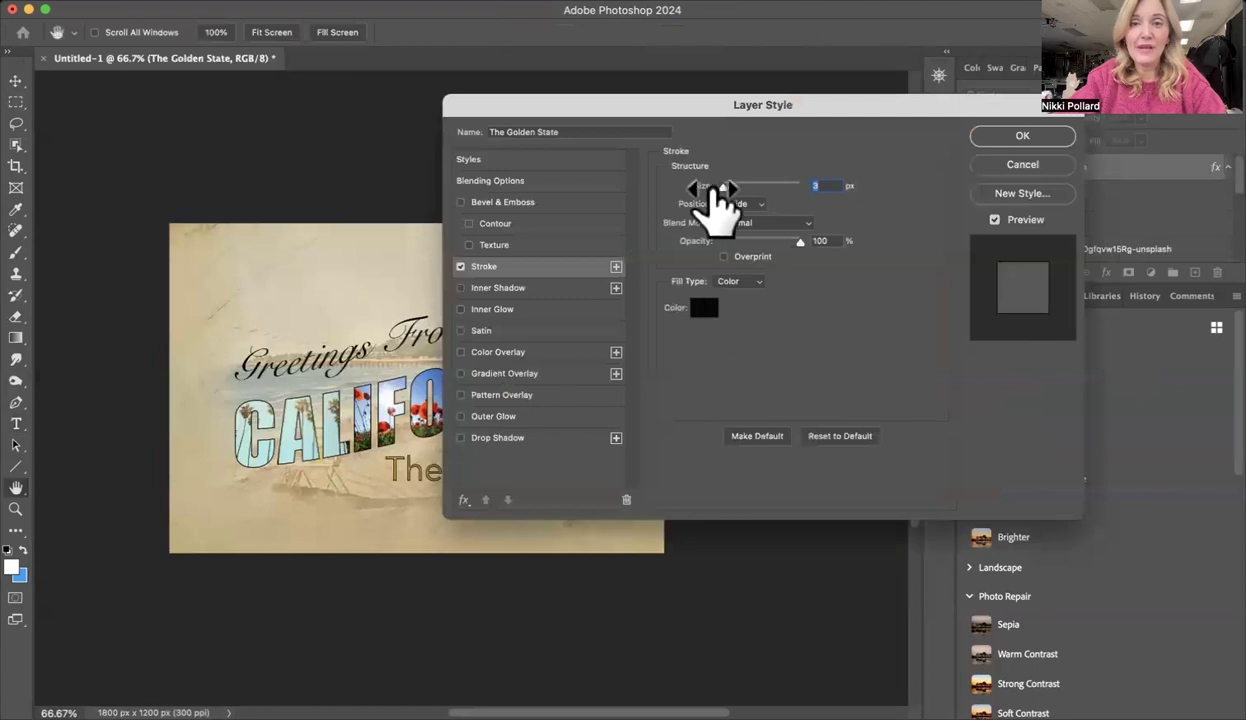
pyautogui.click(1021, 137)
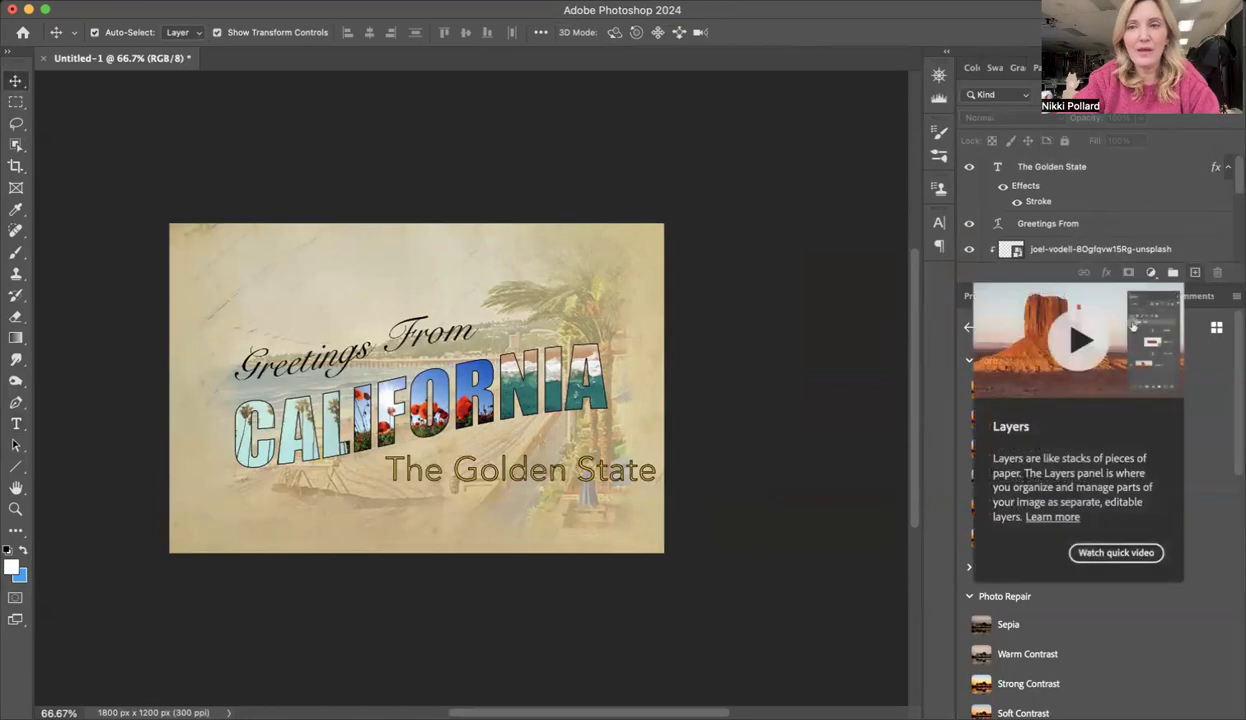
# Place the poppy flower PNG as an embedded image in the postcard.
pyautogui.click(1195, 272)
pyautogui.click(168, 2)
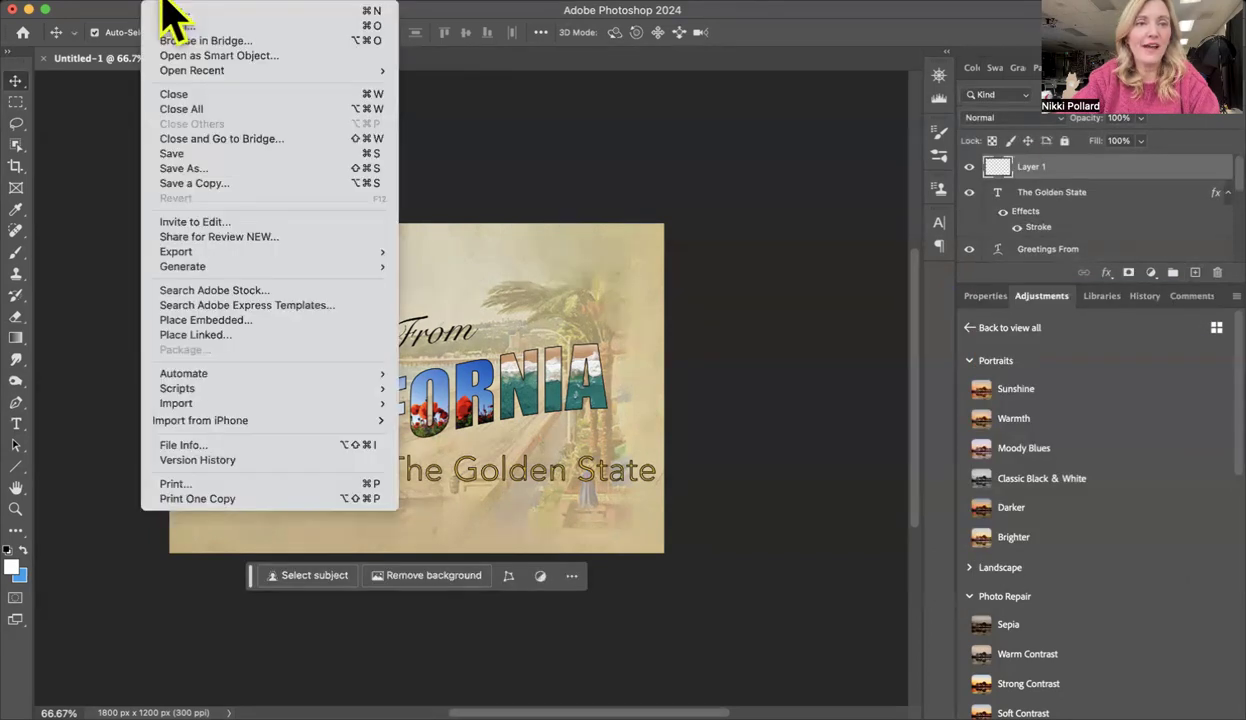
pyautogui.click(200, 320)
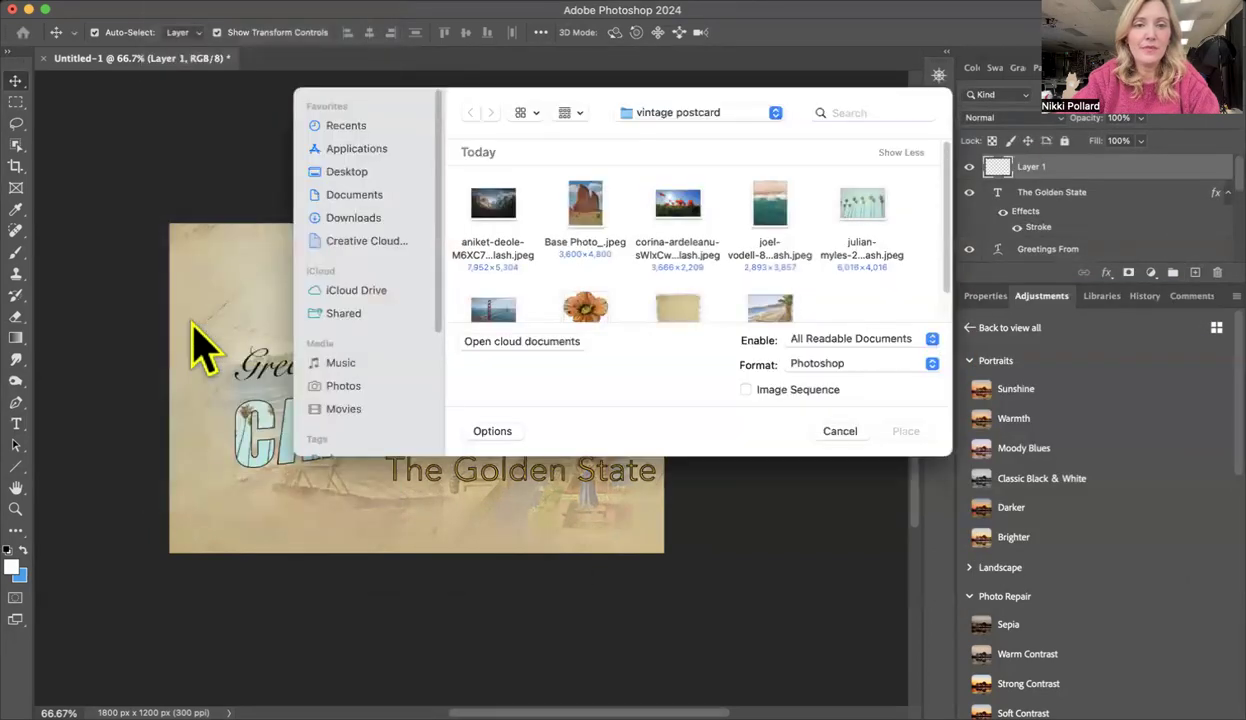
pyautogui.click(592, 305)
pyautogui.click(904, 432)
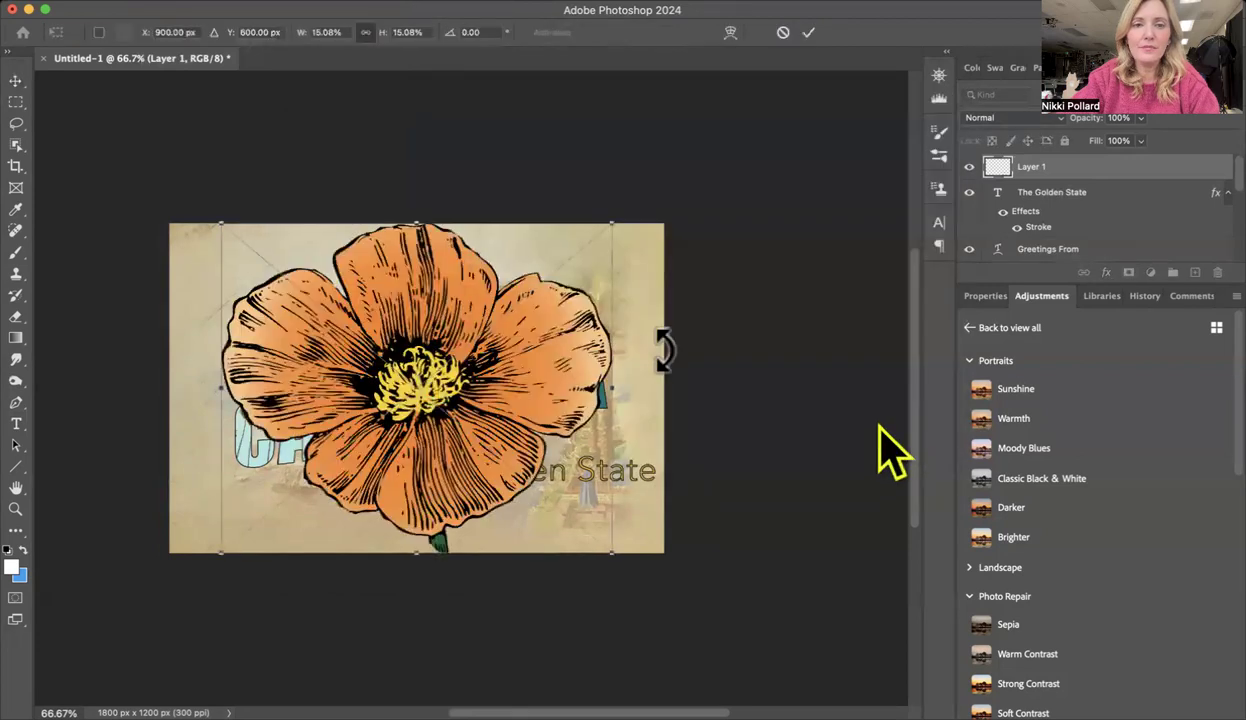
# Shrink the poppy and position it in the top-left corner just above Greetings From.
pyautogui.moveTo(612, 224); pyautogui.dragTo(390, 420)
pyautogui.moveTo(331, 492); pyautogui.dragTo(423, 268)
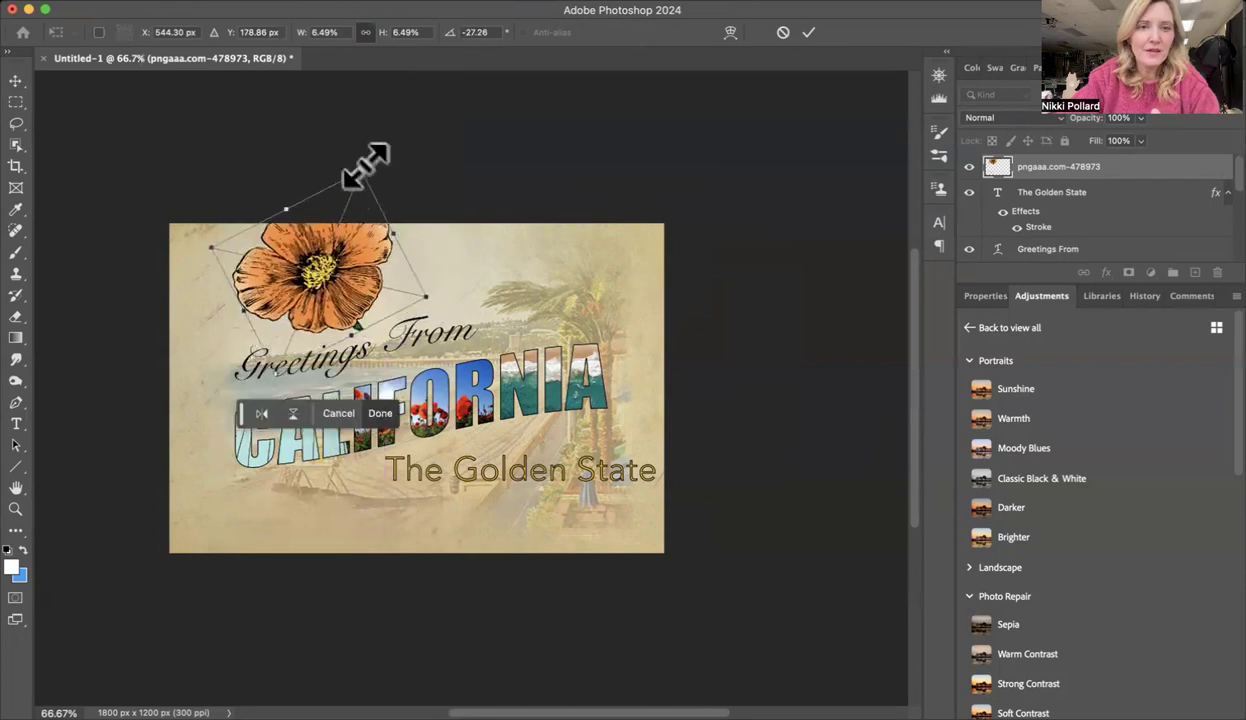
pyautogui.moveTo(365, 165); pyautogui.dragTo(330, 195)
pyautogui.moveTo(336, 250); pyautogui.dragTo(344, 270)
pyautogui.moveTo(314, 314); pyautogui.dragTo(321, 350)
pyautogui.press('Return')
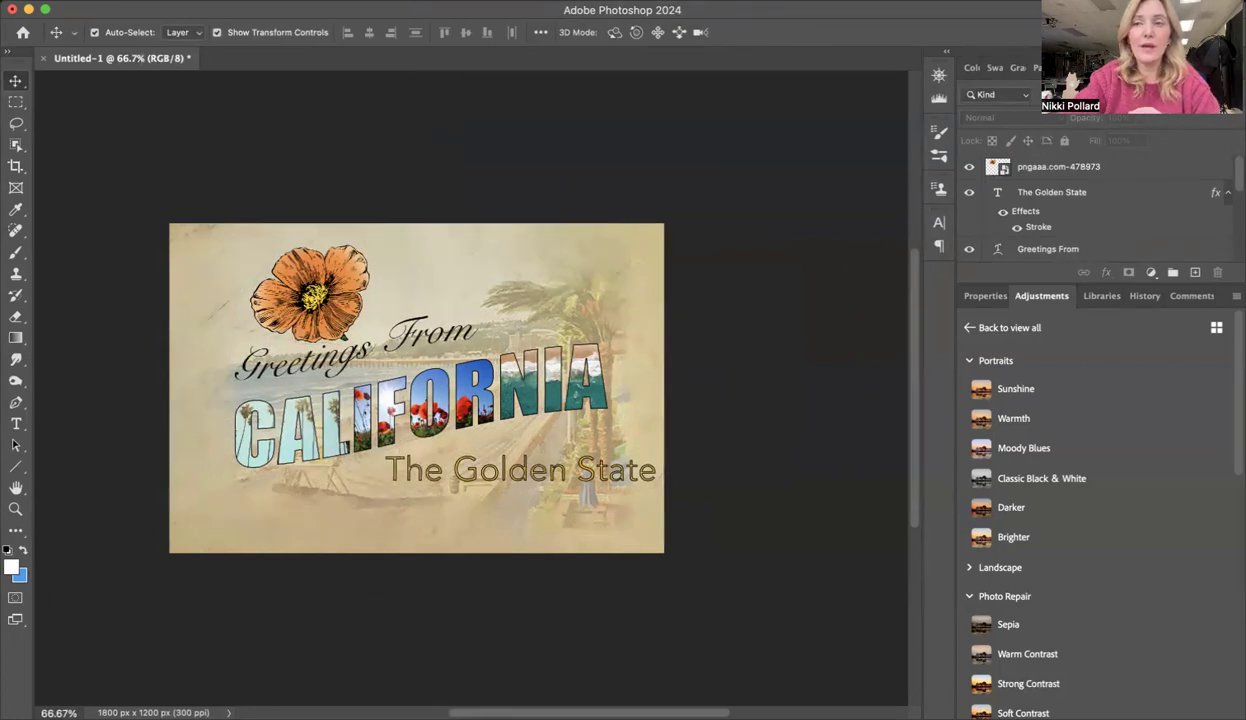
# Flatten the image via the Layers panel menu's Flatten Image command.
pyautogui.click(1236, 67)
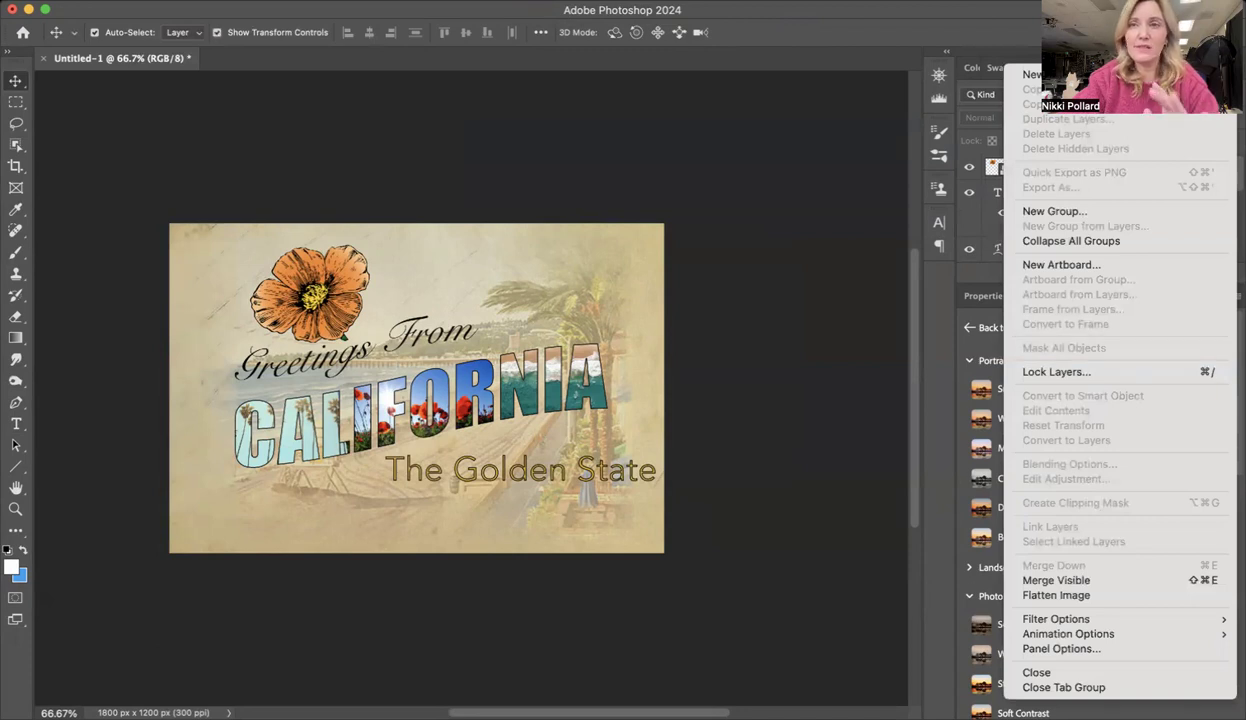
pyautogui.click(1056, 595)
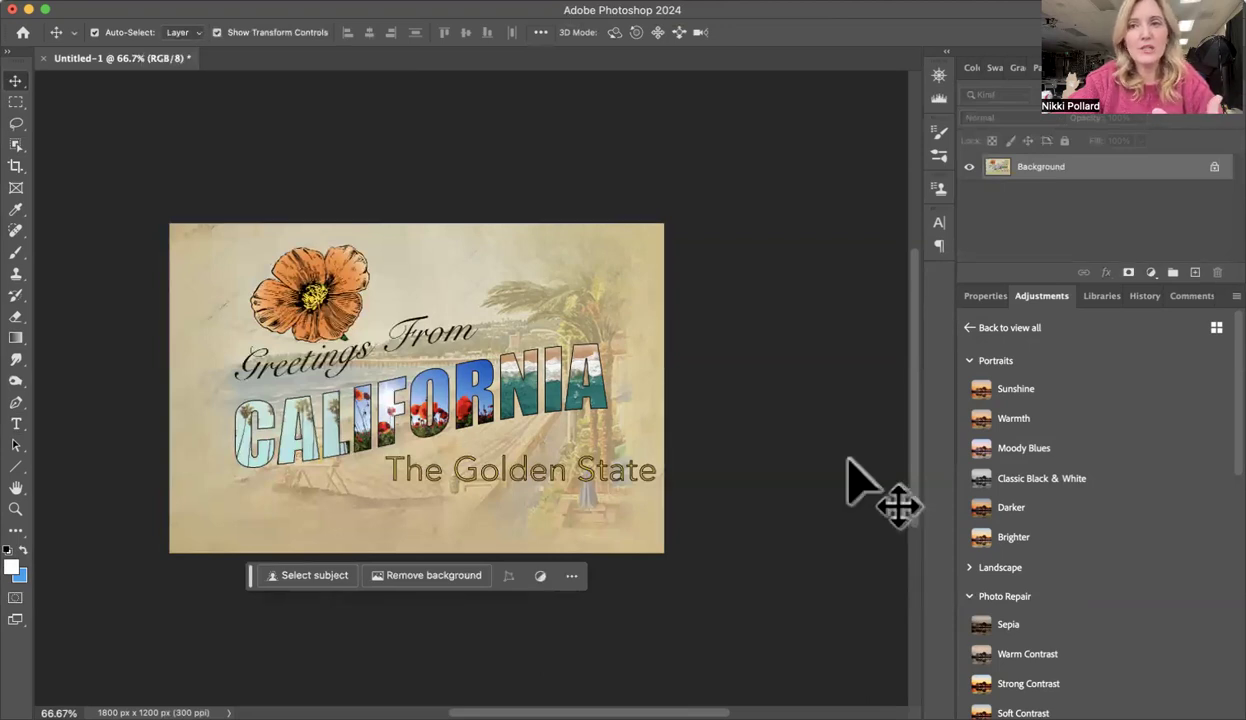
# Add a Warming Filter (85) Photo Filter adjustment layer to the postcard.
pyautogui.click(1151, 279)
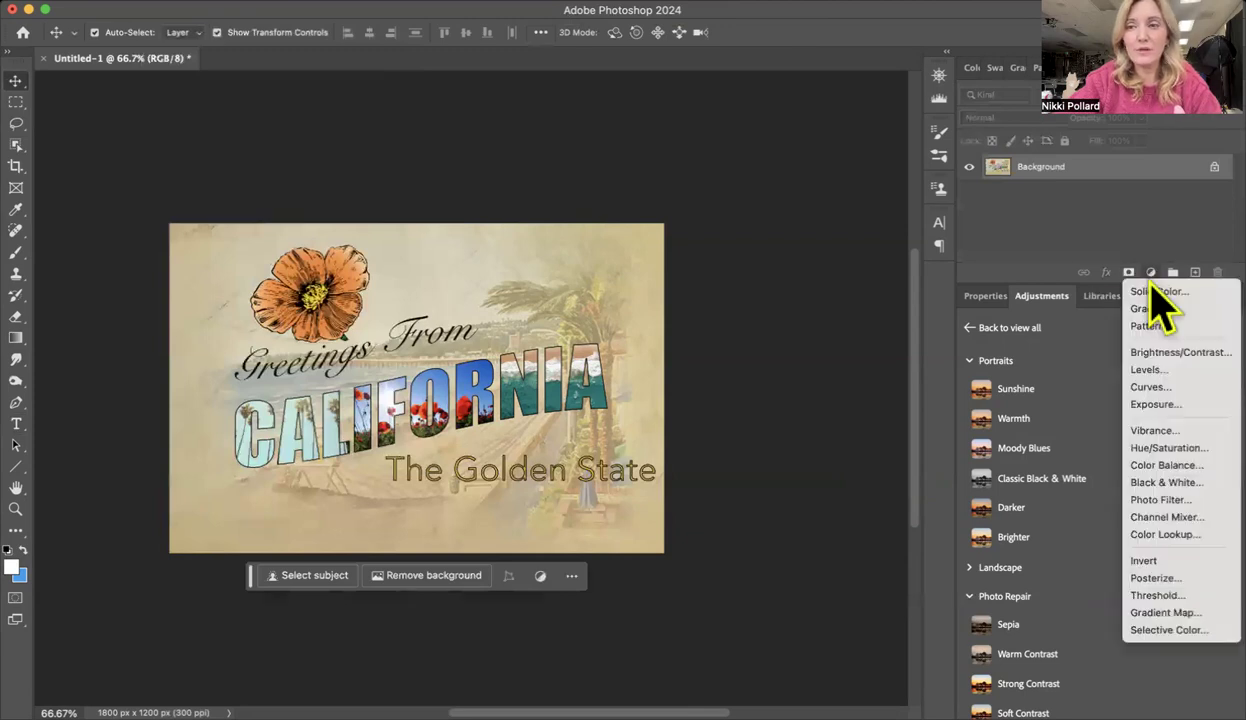
pyautogui.click(1173, 502)
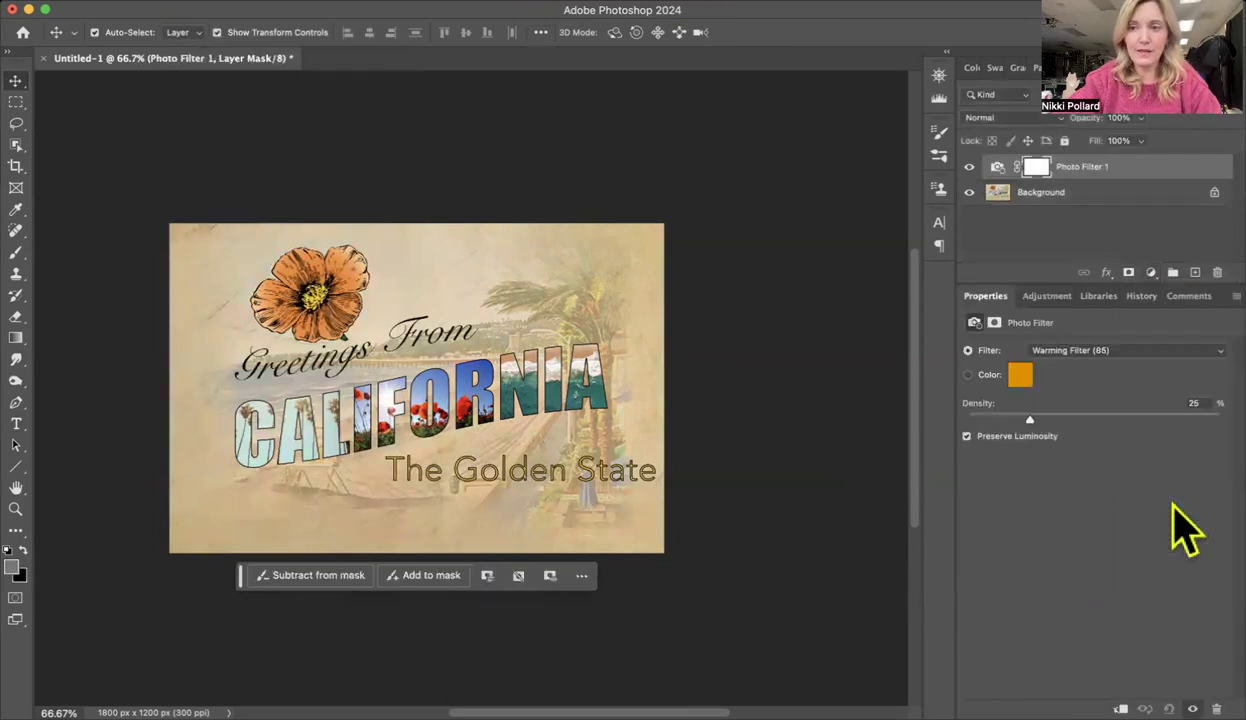
pyautogui.click(772, 0)
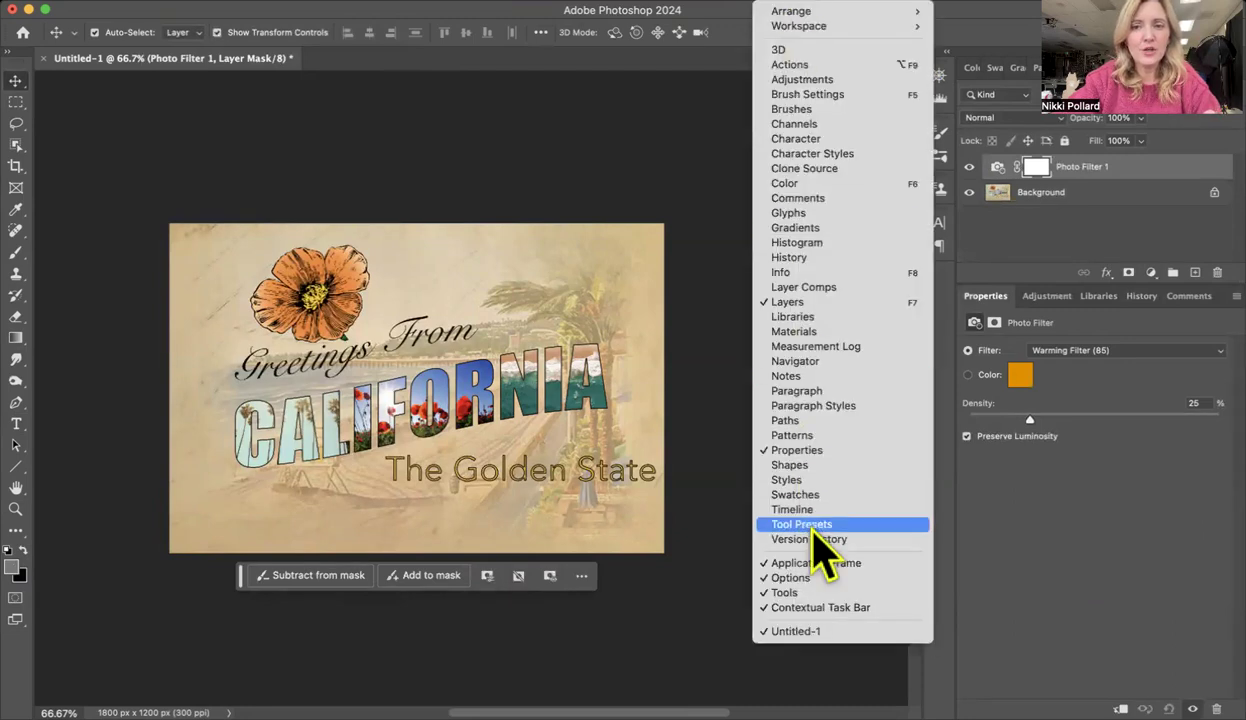
pyautogui.click(797, 482)
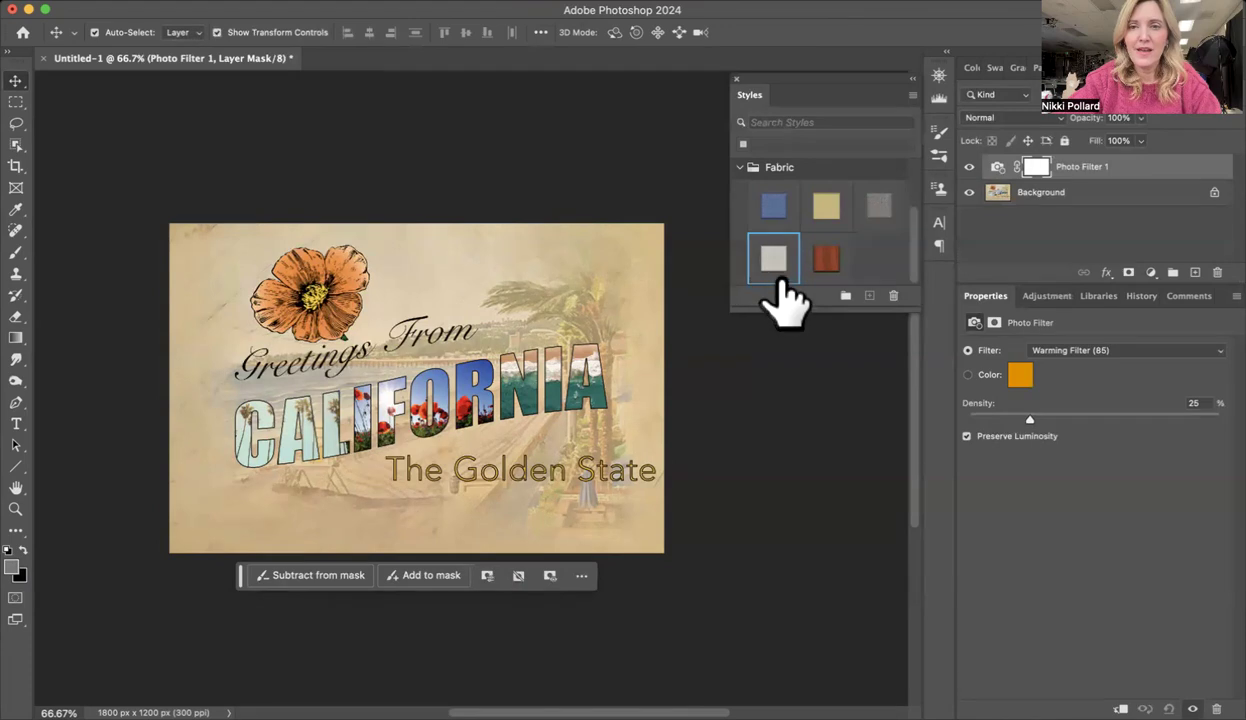
# Apply the grey Fabric linen style at 29% opacity, then flatten the image.
pyautogui.moveTo(910, 236); pyautogui.dragTo(912, 182)
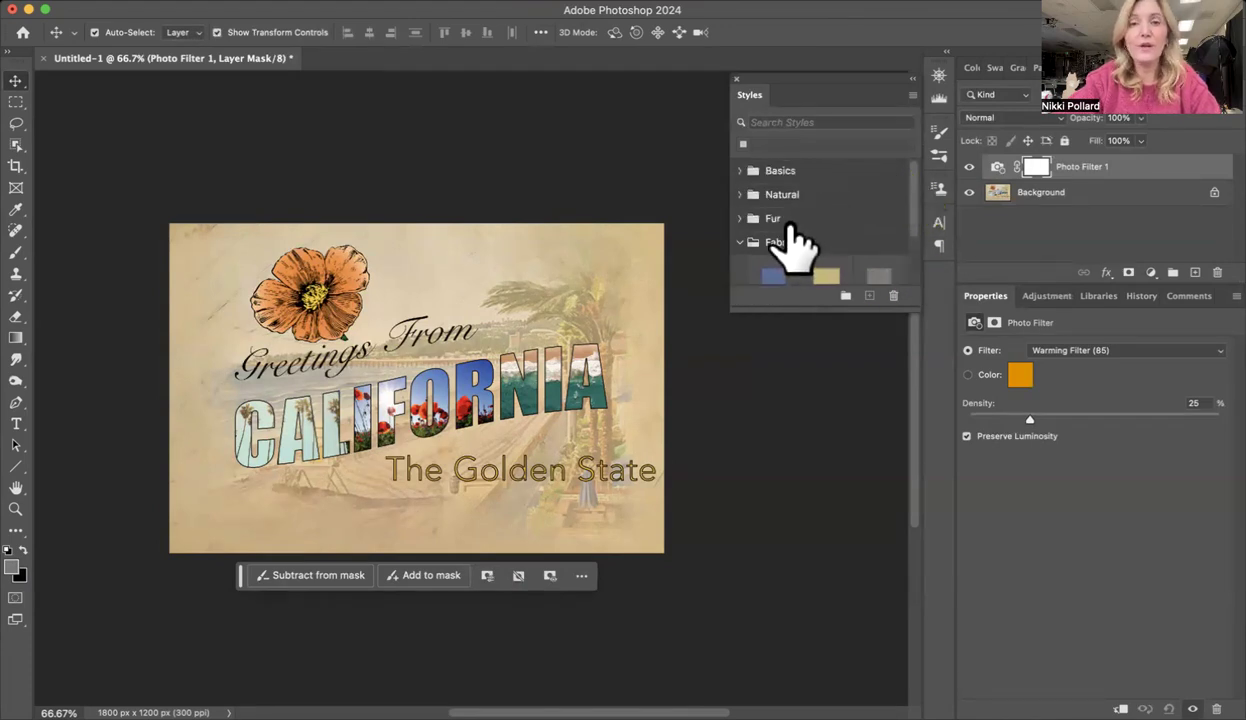
pyautogui.moveTo(912, 211); pyautogui.dragTo(904, 256)
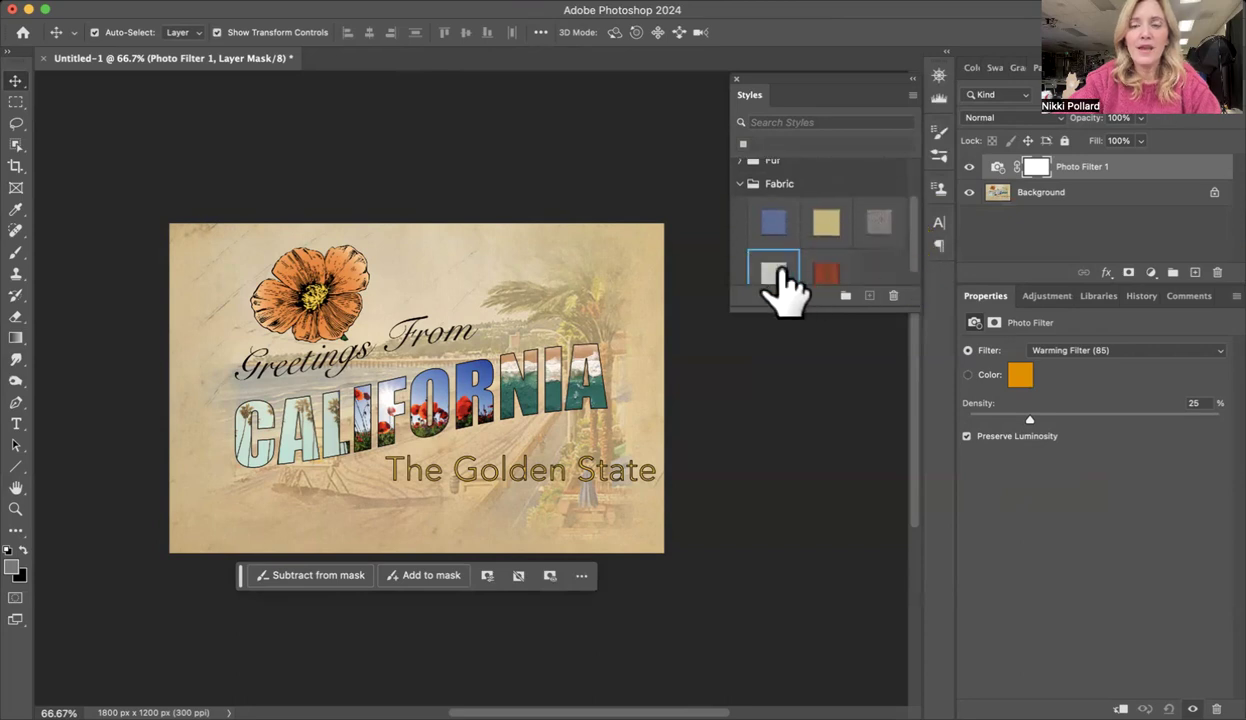
pyautogui.click(776, 270)
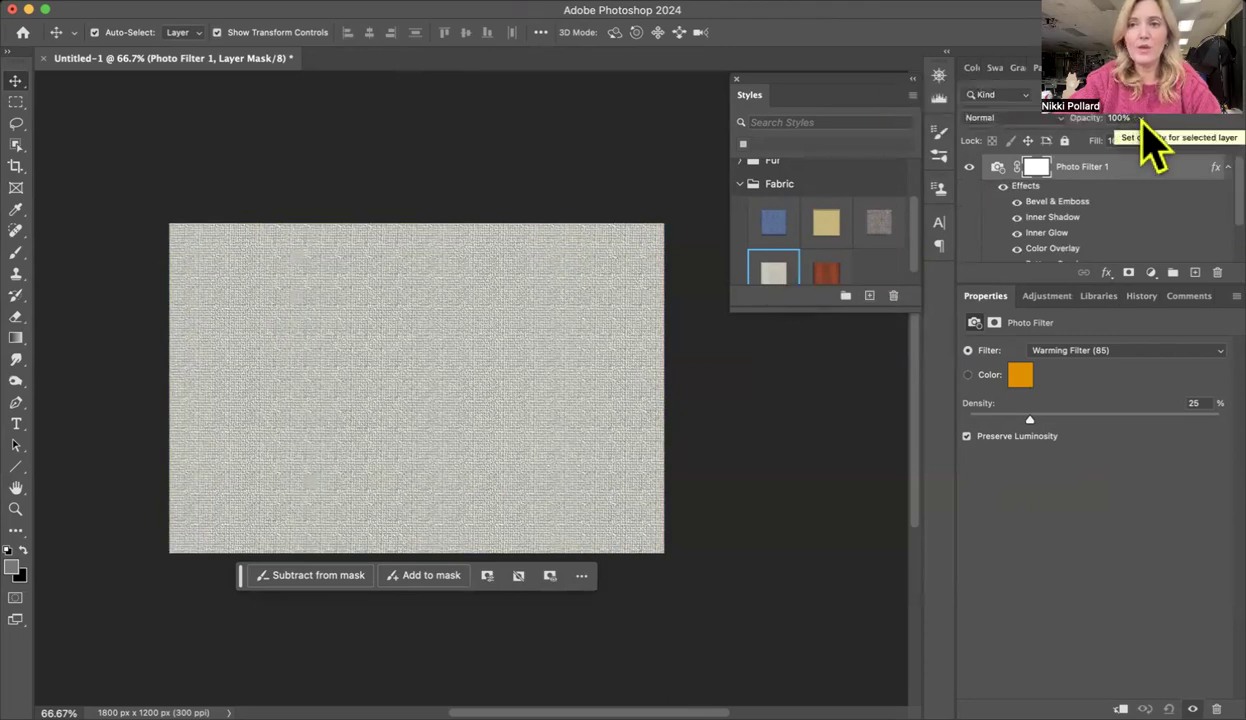
pyautogui.moveTo(1141, 118); pyautogui.dragTo(1088, 142)
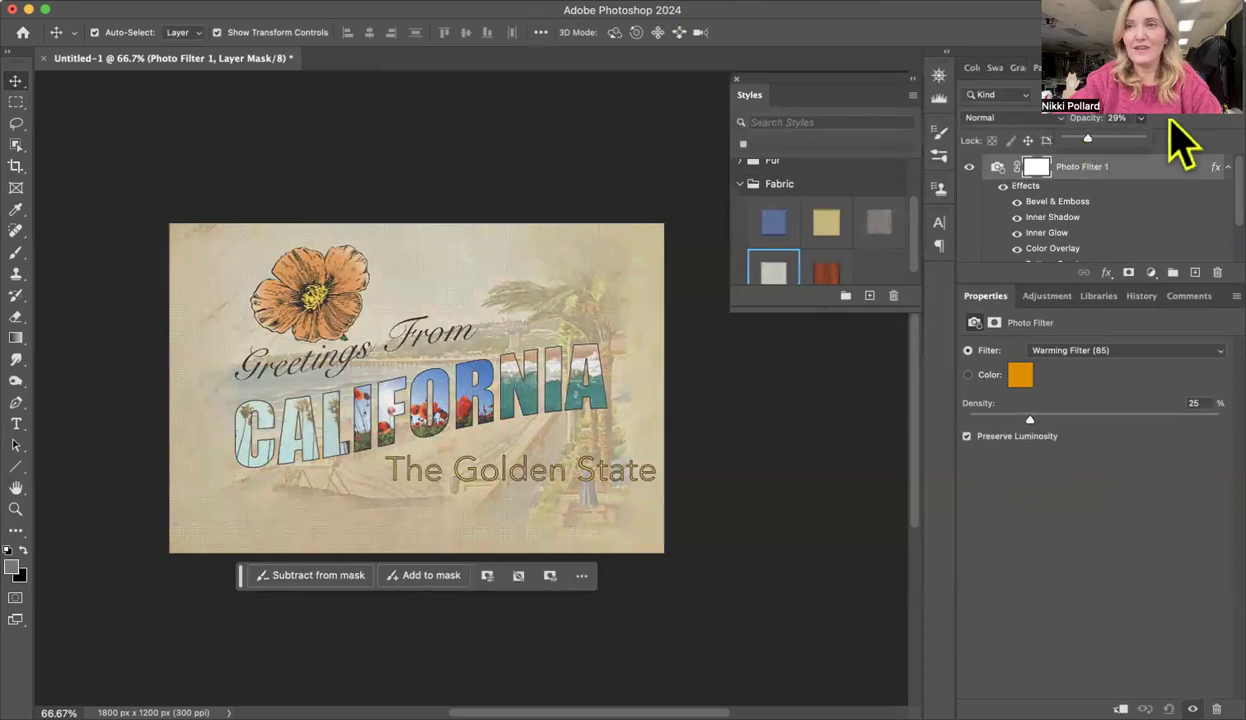
pyautogui.click(1236, 67)
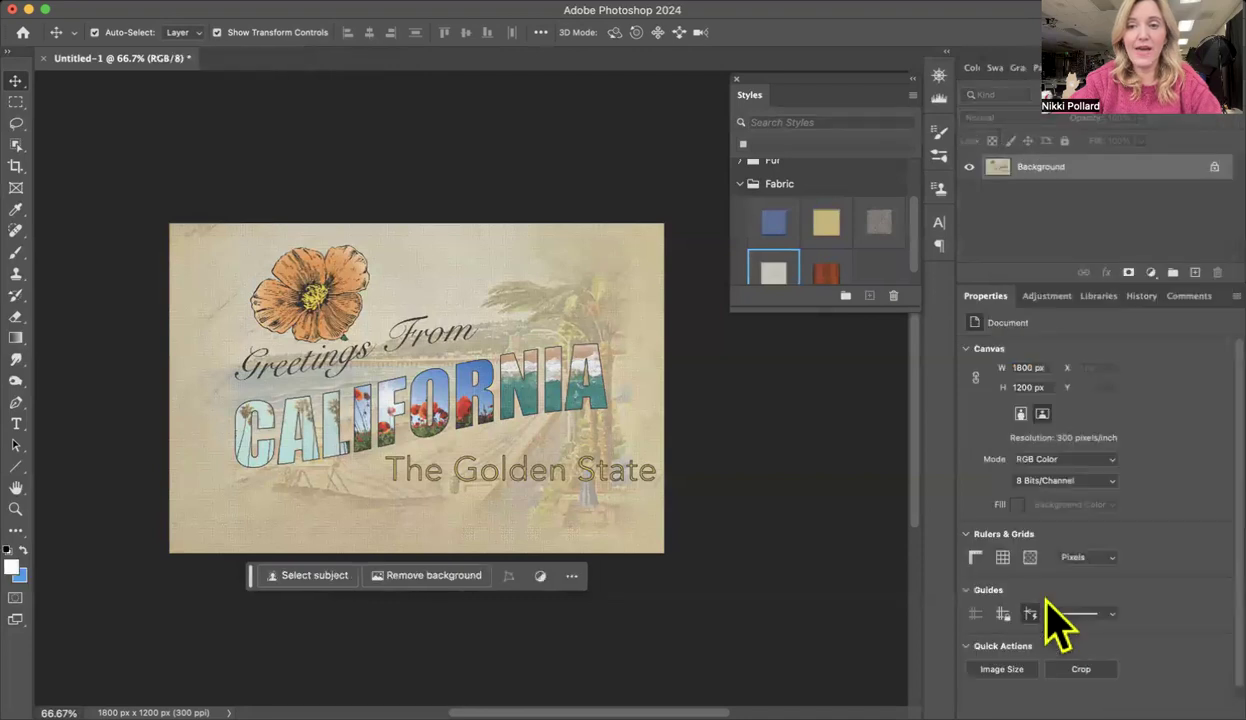
# Save the postcard to the Desktop as vintagepostcard.jpg, JPEG quality 9 (High), Progressive.
pyautogui.click(165, 0)
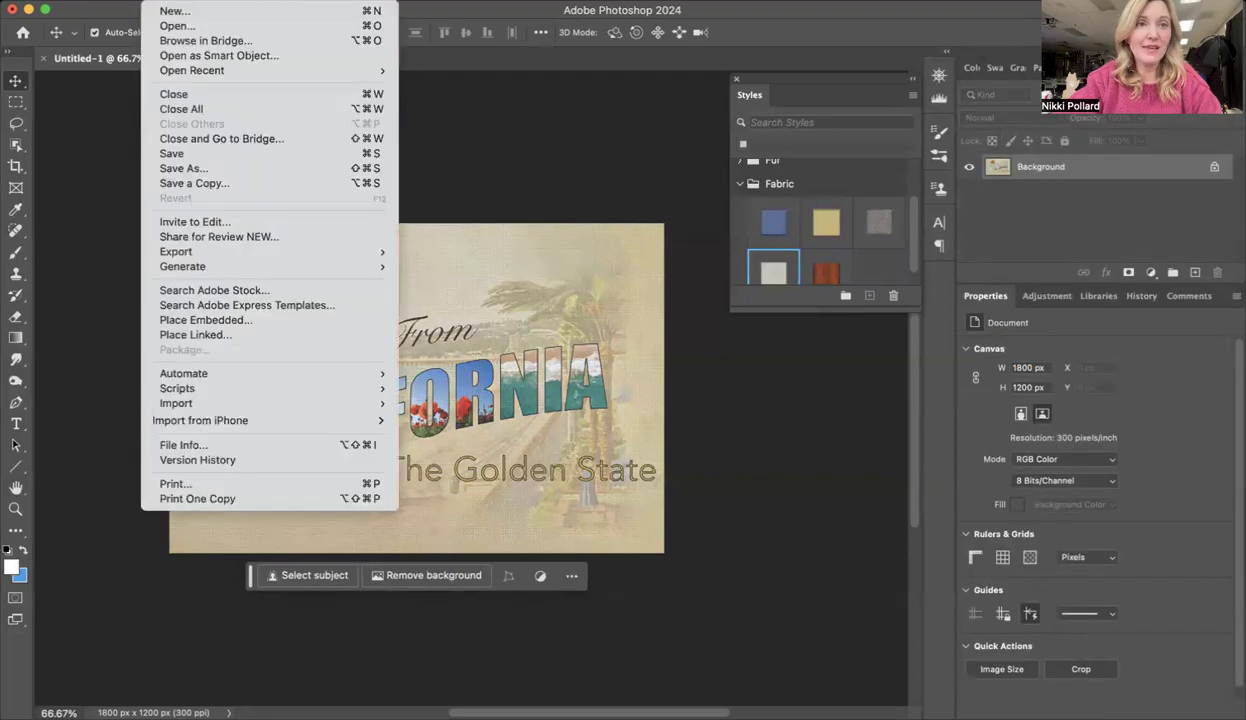
pyautogui.click(195, 168)
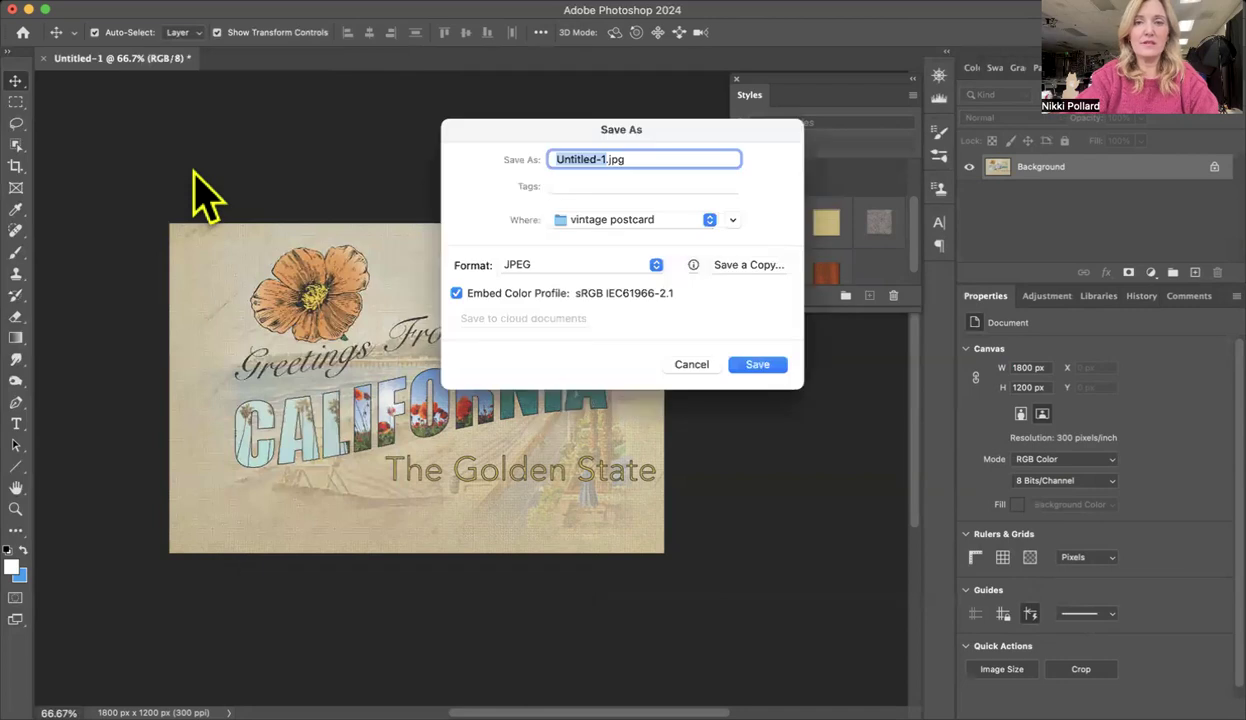
pyautogui.write('vintagepostcar')
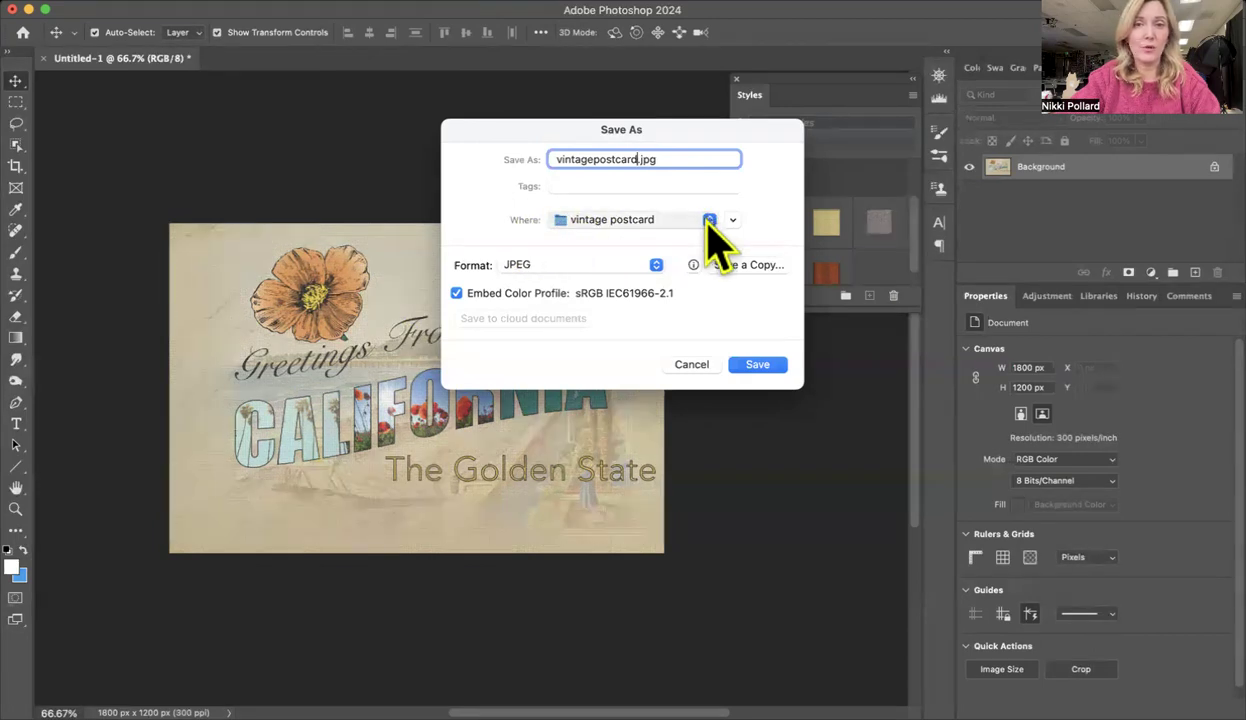
pyautogui.press('super+d')
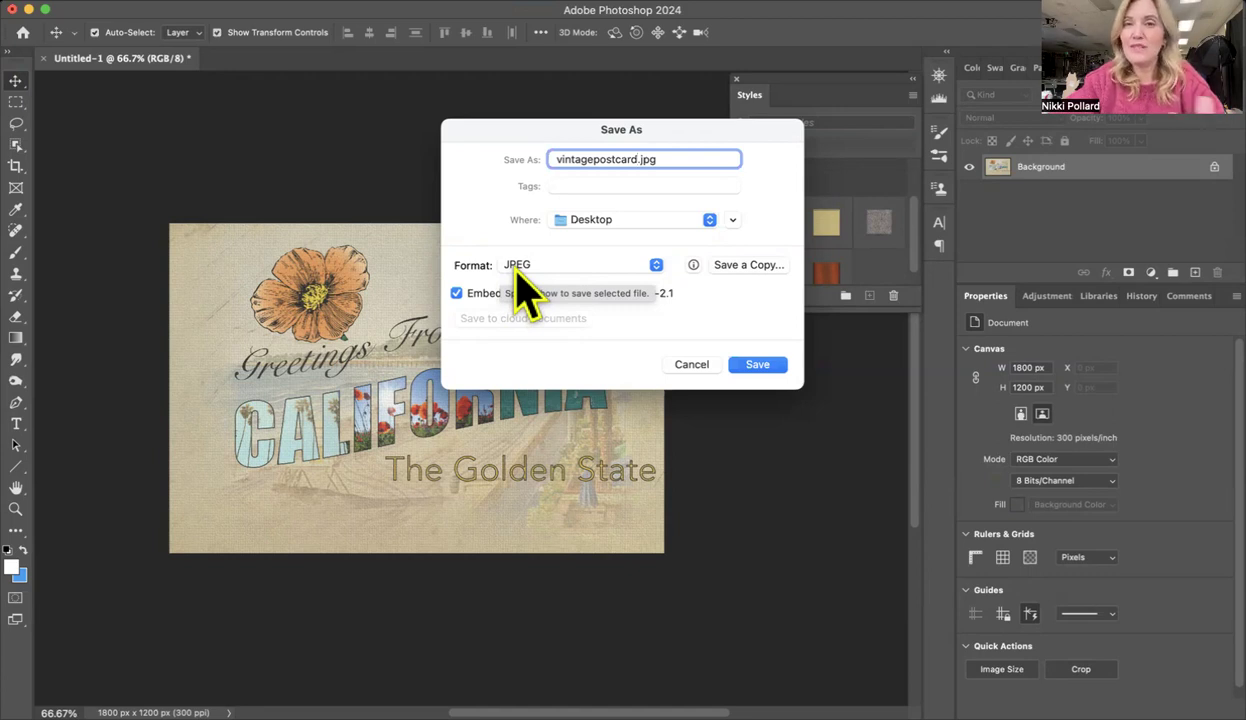
pyautogui.click(757, 365)
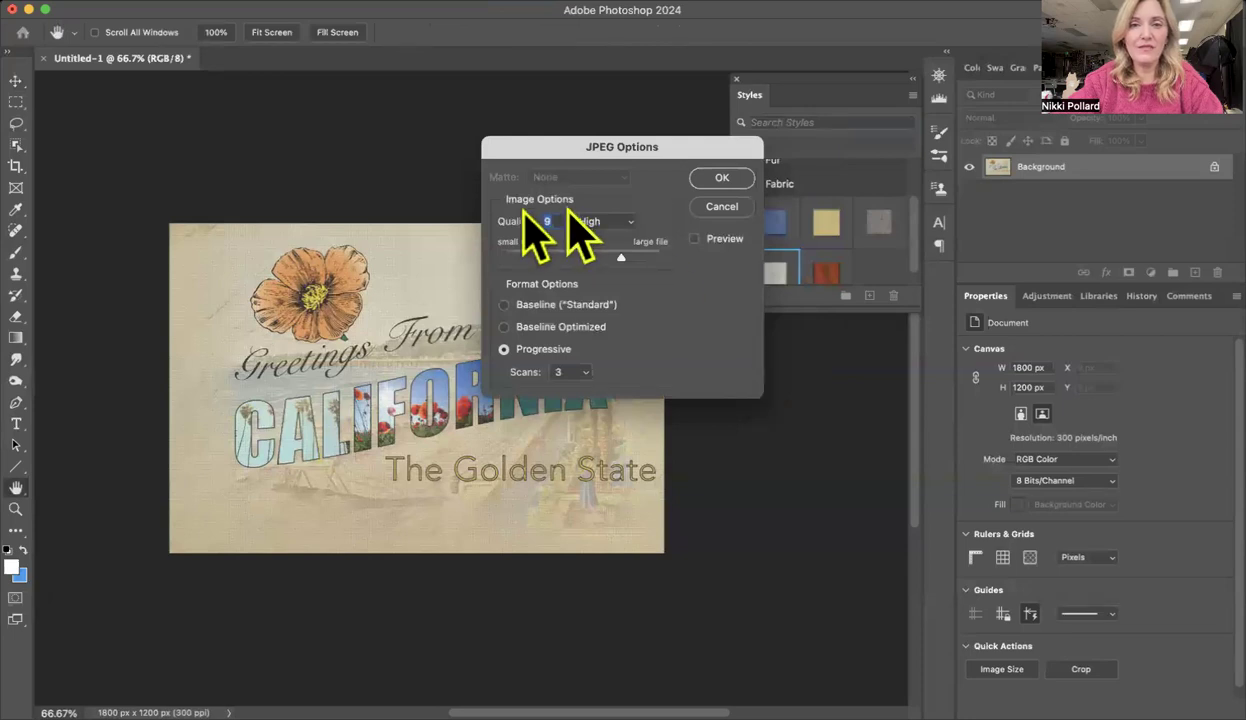
pyautogui.click(712, 206)
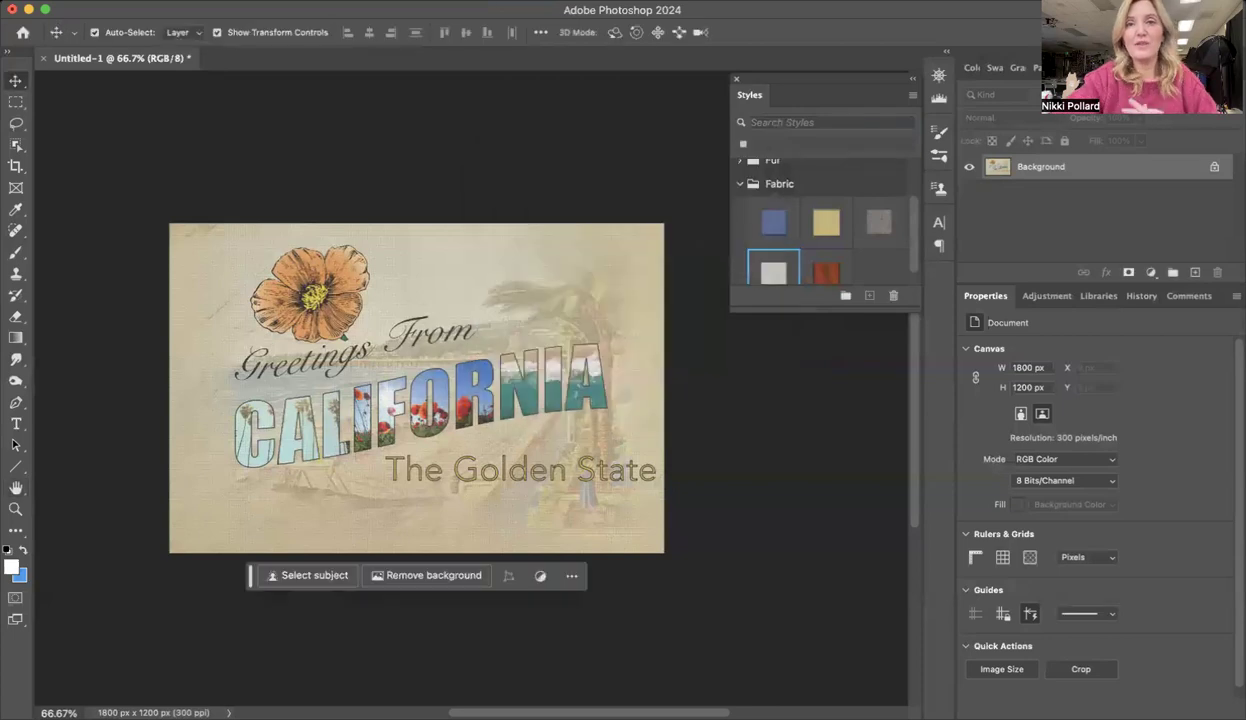